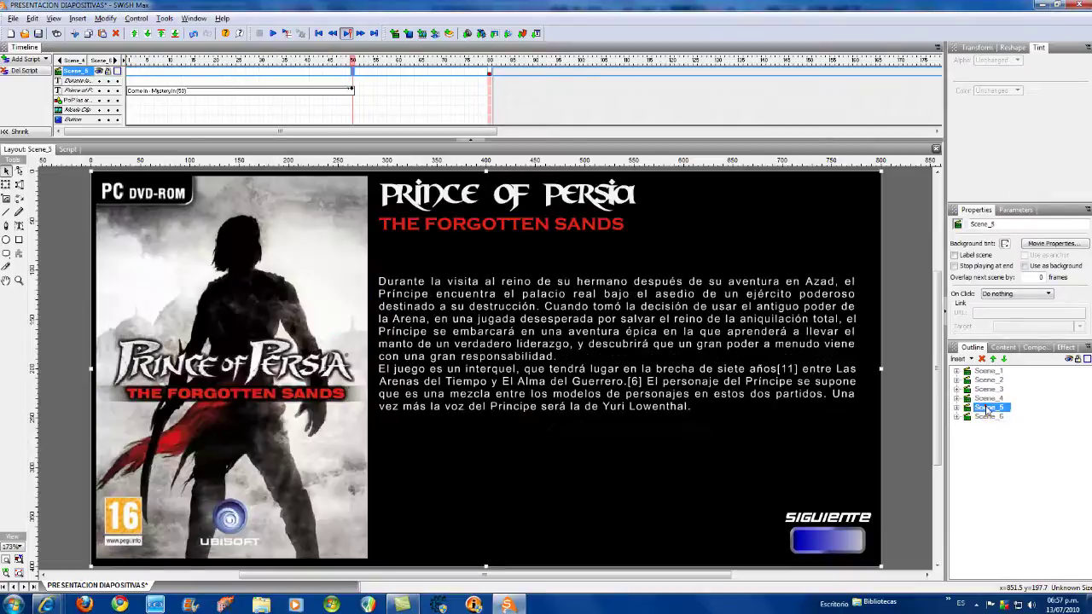
Look through the game slides from Scene_2 to Scene_6 to review their covers, titles and description texts.
click(987, 416)
click(988, 381)
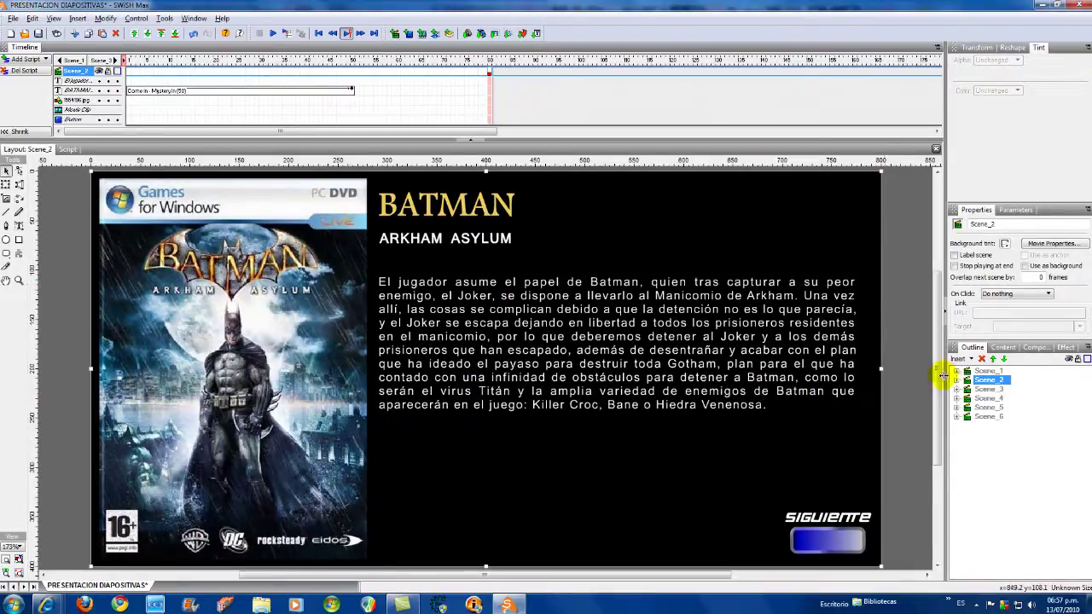
click(988, 389)
click(991, 399)
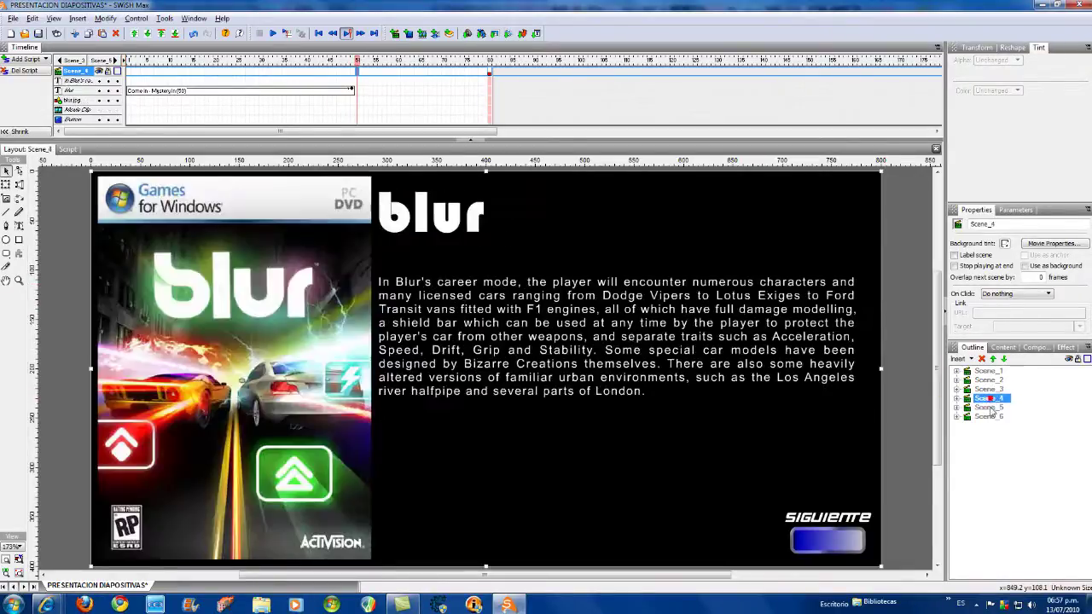
click(989, 408)
click(992, 417)
click(989, 381)
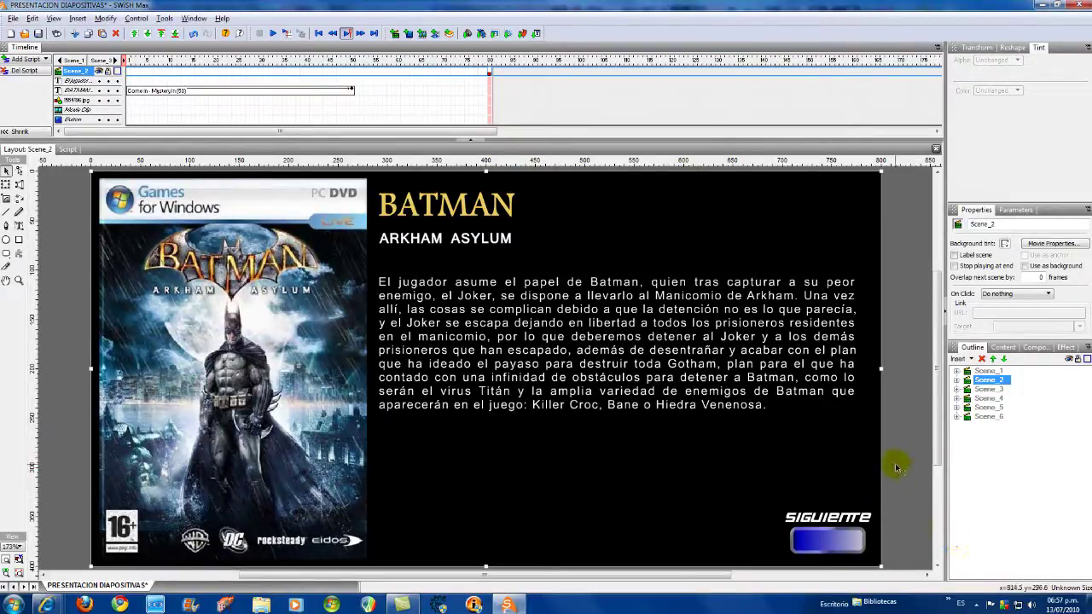
click(977, 605)
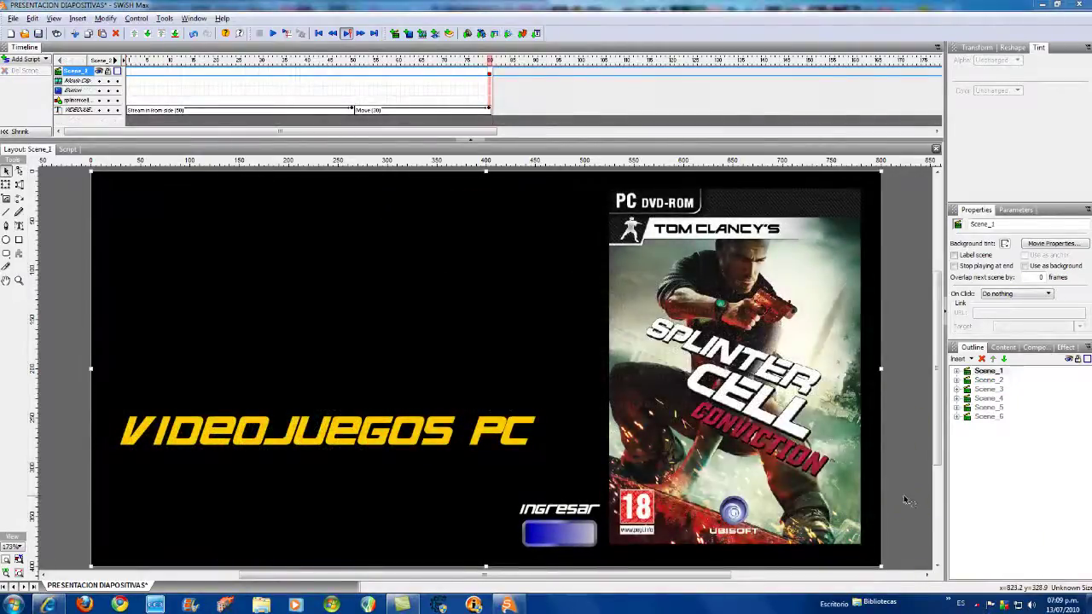
click(903, 490)
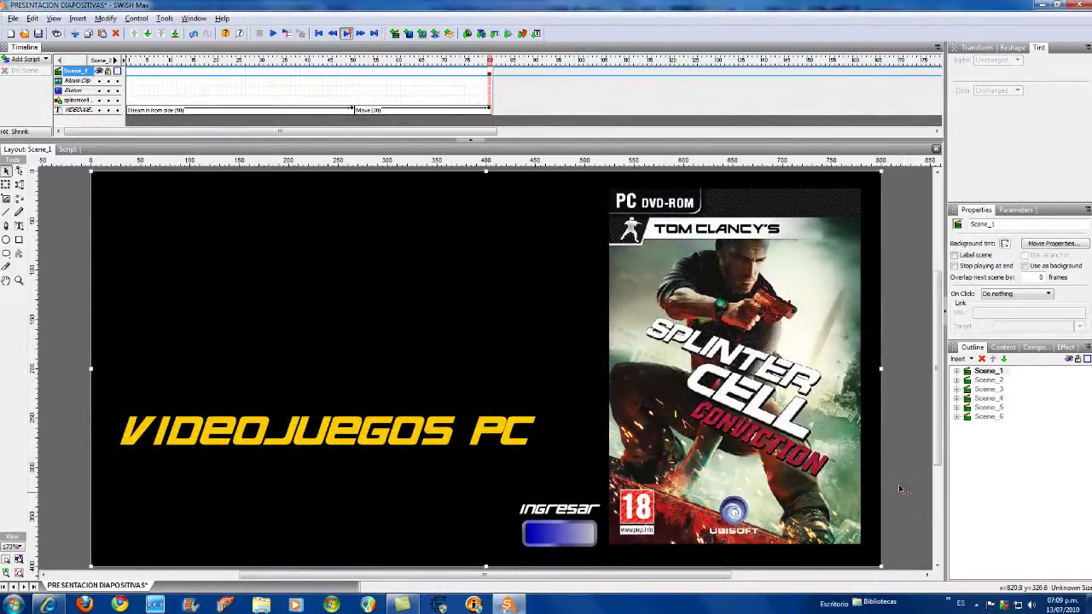
Check the pair of gameplay pictures placed on each slide from Scene_2 to Scene_6.
click(986, 381)
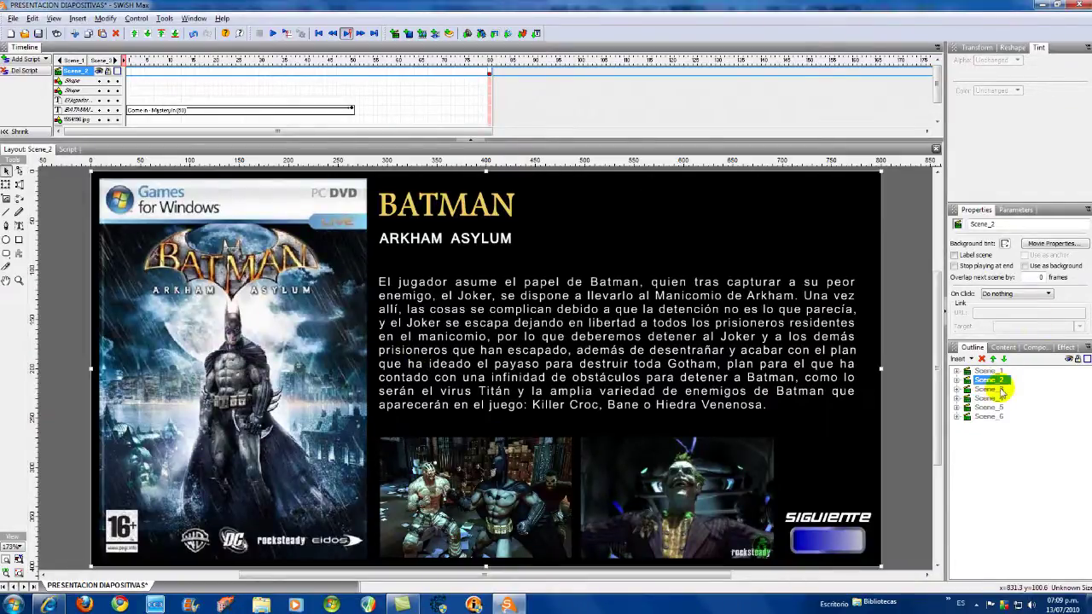
click(992, 390)
click(989, 398)
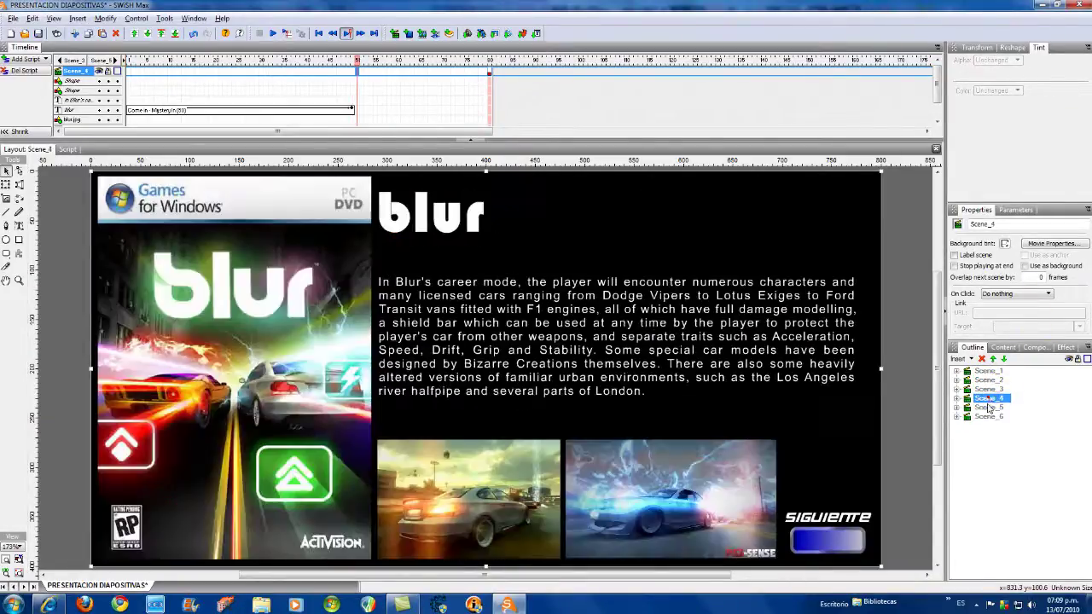
click(988, 408)
click(989, 416)
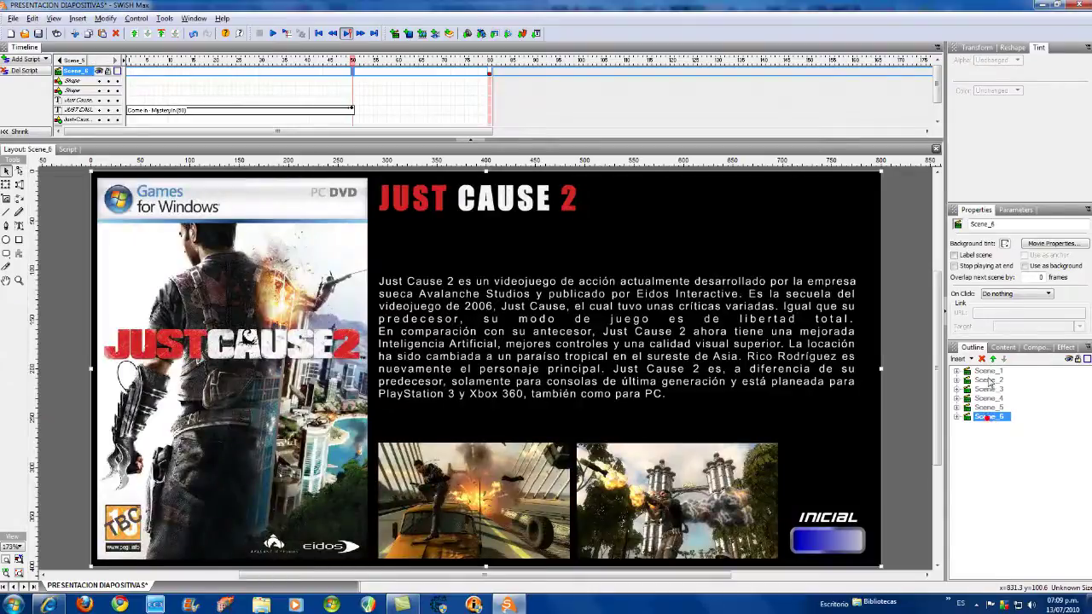
Apply the Come in - Hello Hello entrance effect to Scene_2's left gameplay picture, starting at frame 10.
click(988, 380)
click(469, 482)
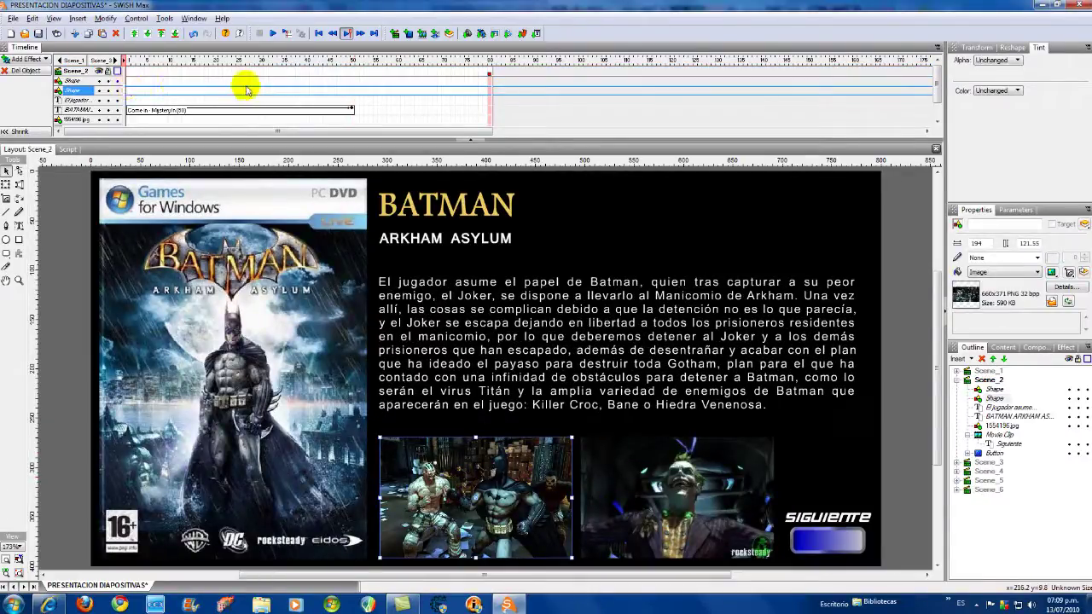
click(195, 92)
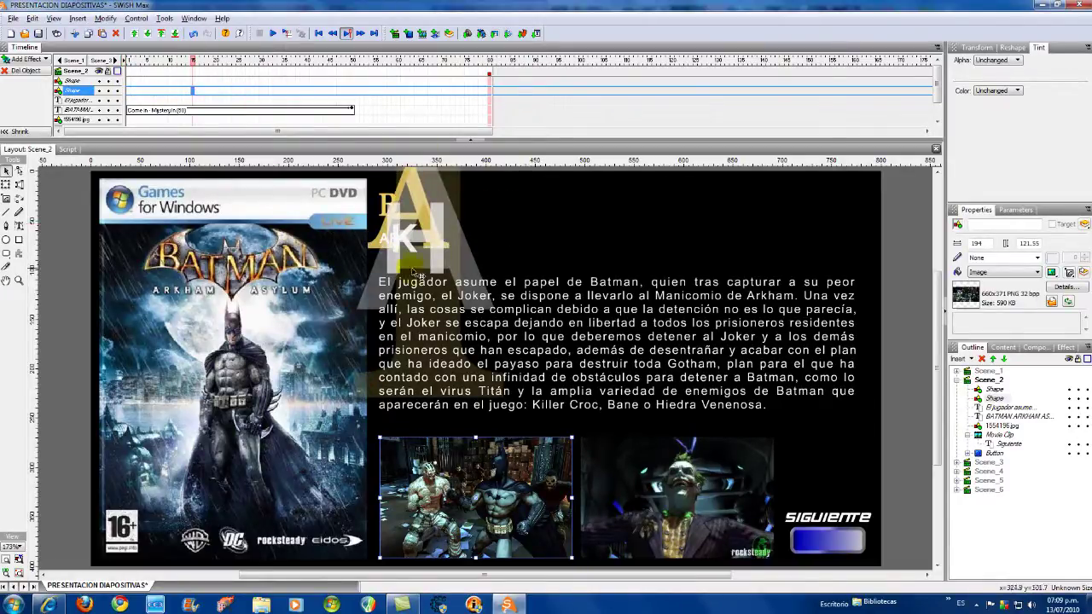
right_click(172, 90)
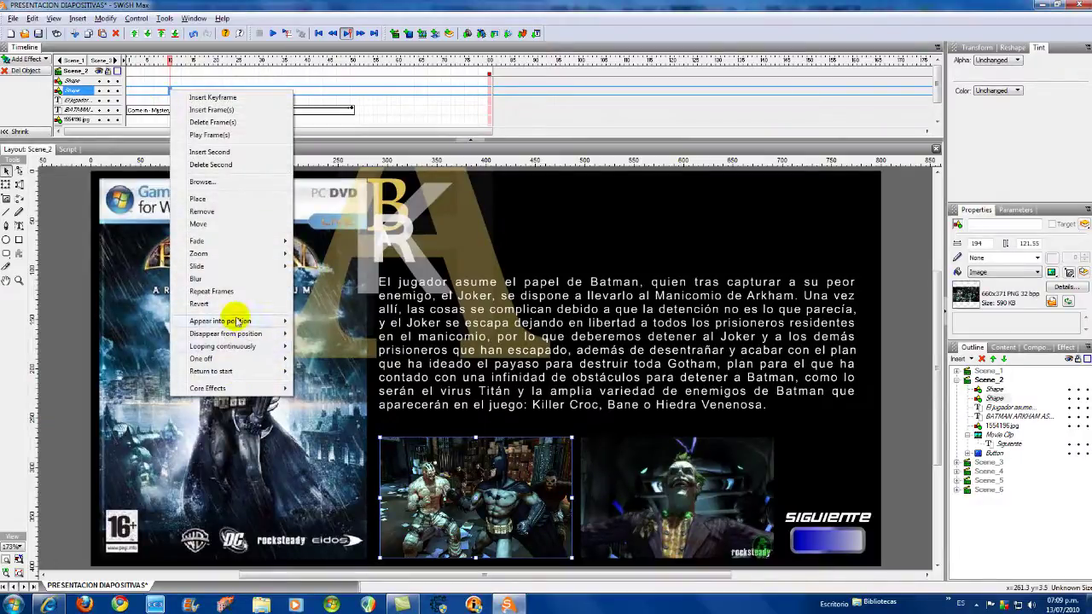
mouse_move(237, 321)
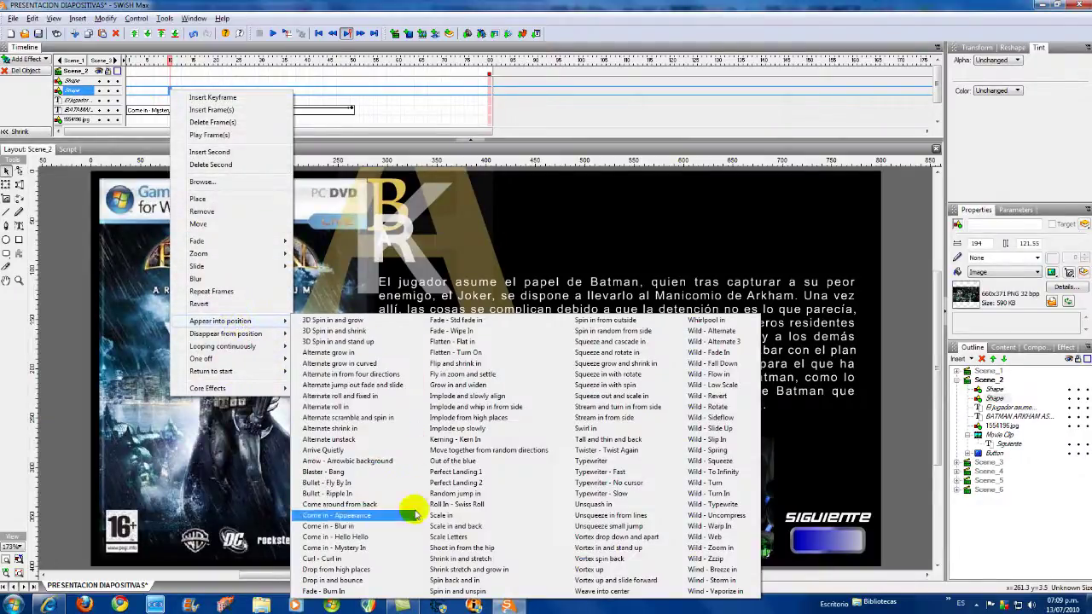
click(339, 537)
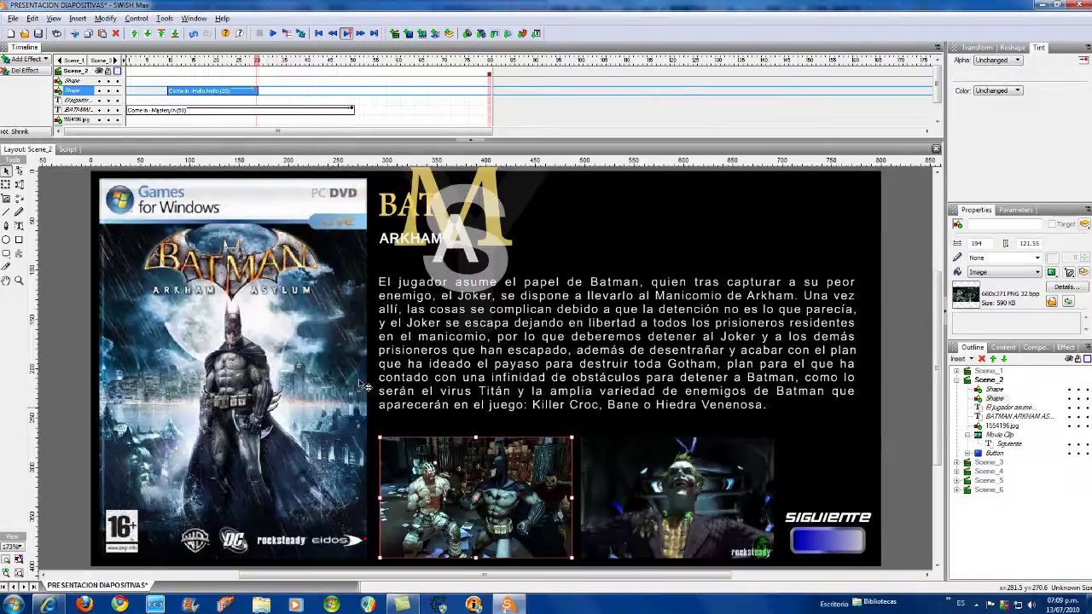
Lengthen the left gameplay picture's entrance effect in Scene_2 so it ends at frame 50.
drag(256, 92, 298, 91)
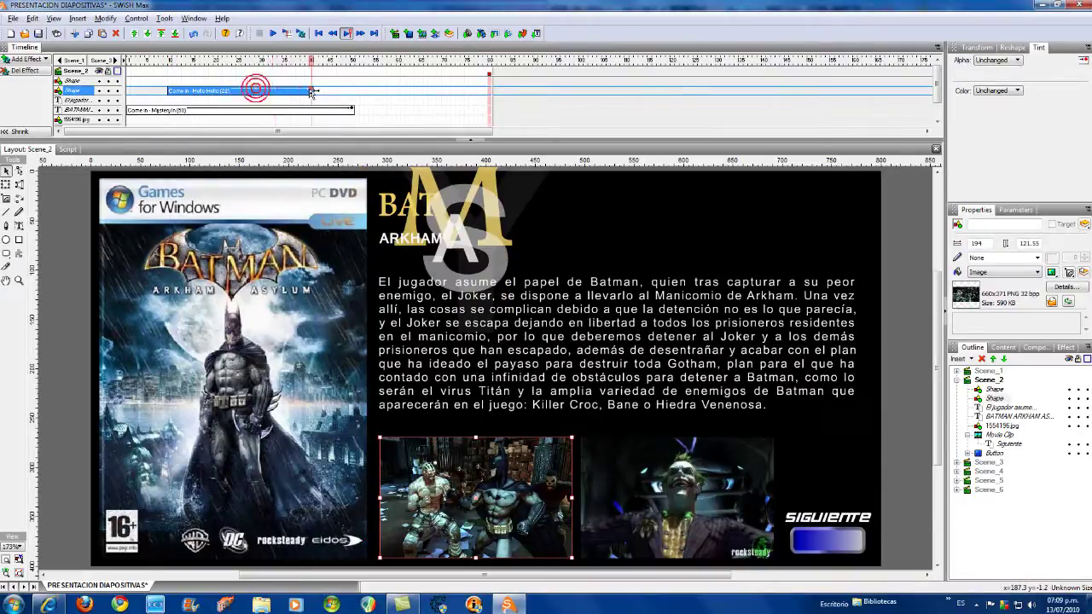
click(150, 62)
drag(158, 62, 353, 91)
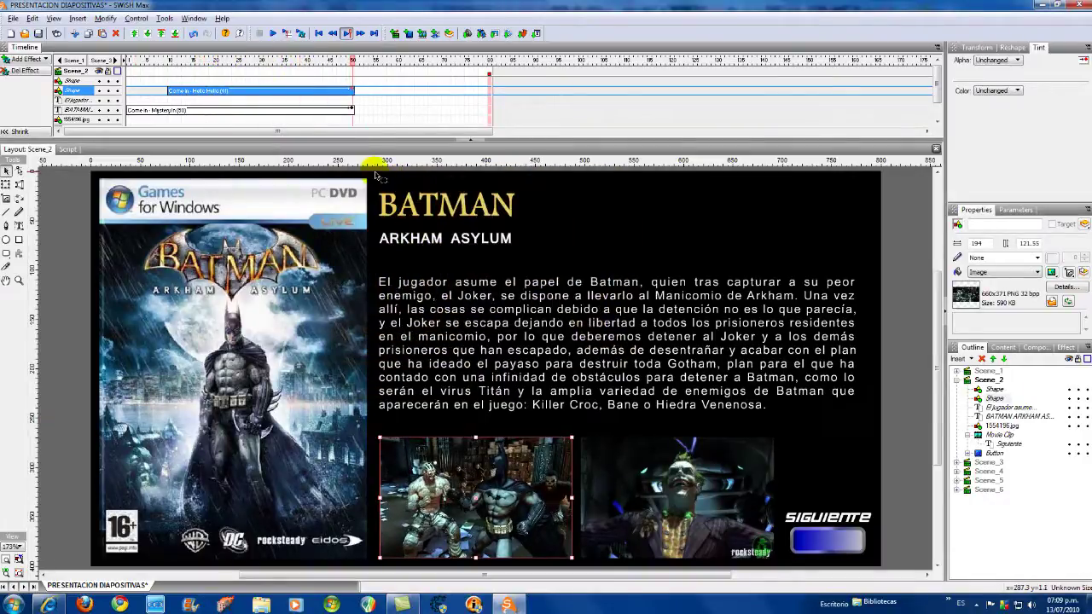
Copy the left picture's Come in - Hello Hello effect and paste it onto Scene_2's Joker picture at frame 20.
right_click(199, 92)
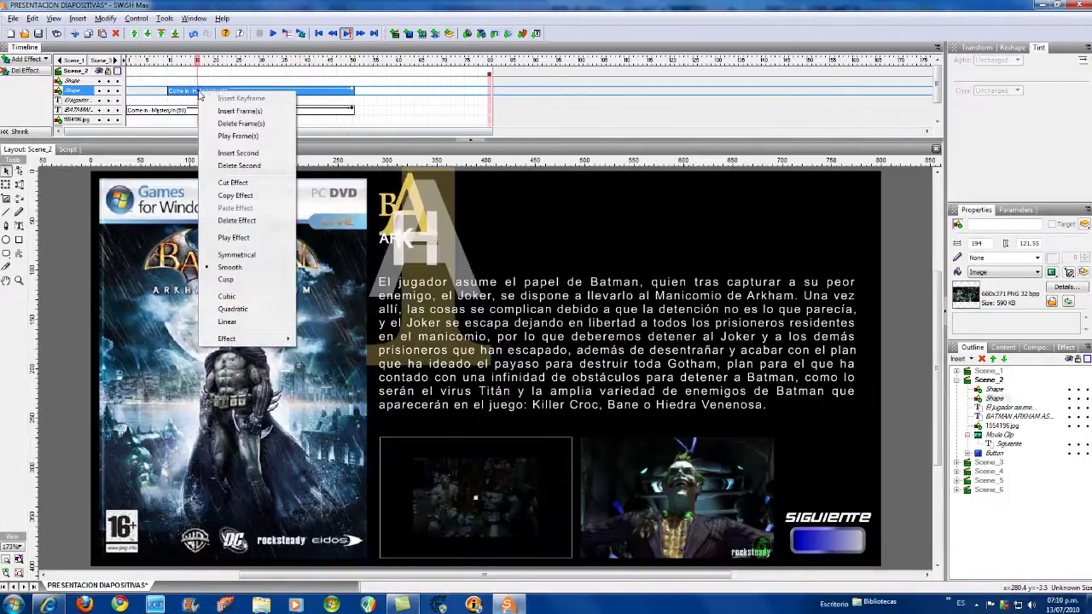
click(252, 94)
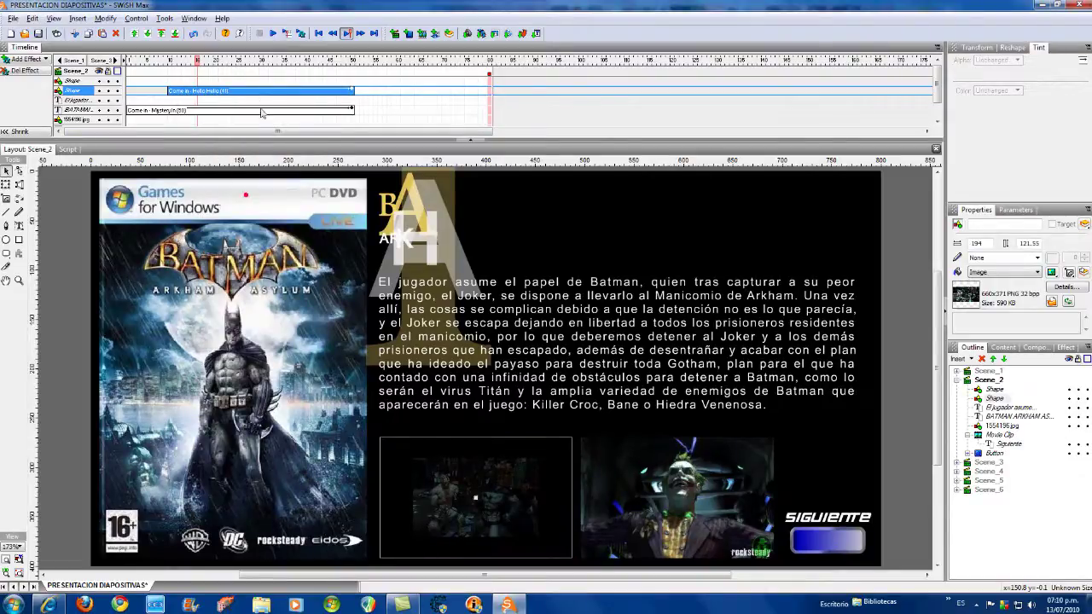
click(184, 82)
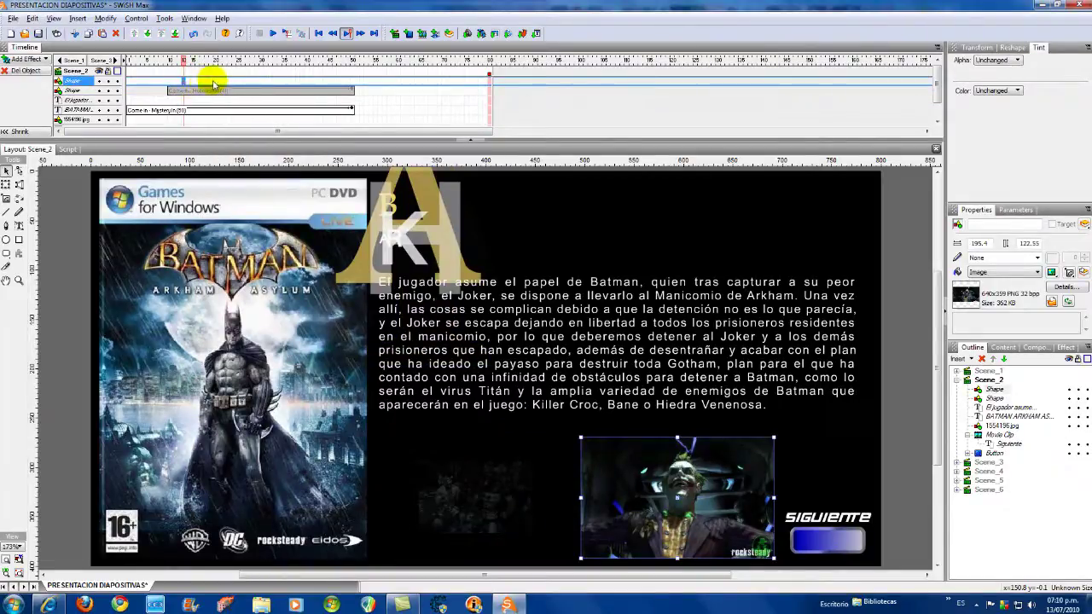
right_click(216, 82)
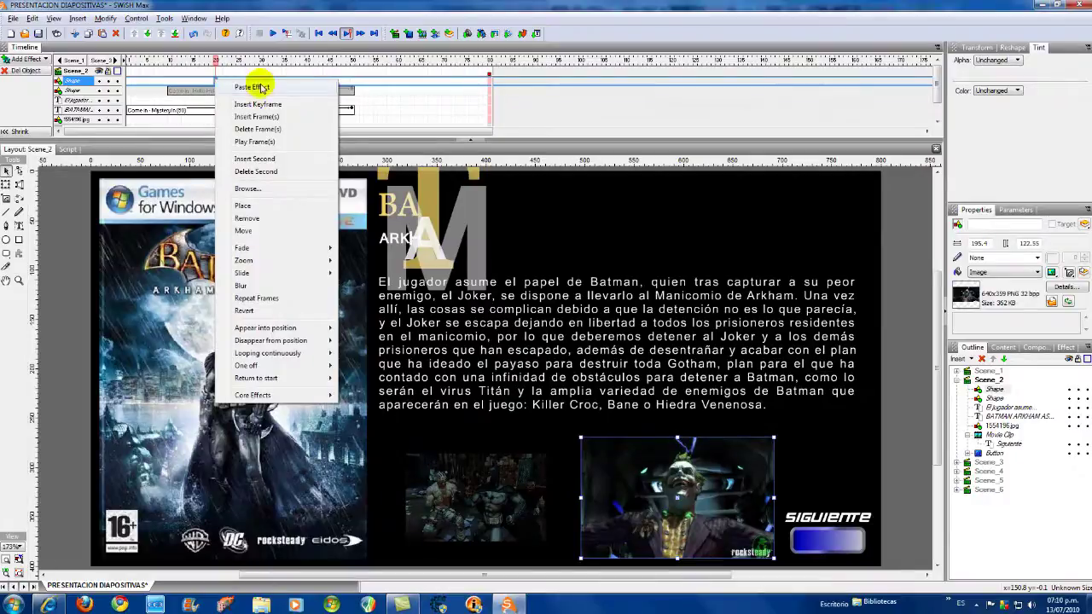
click(236, 84)
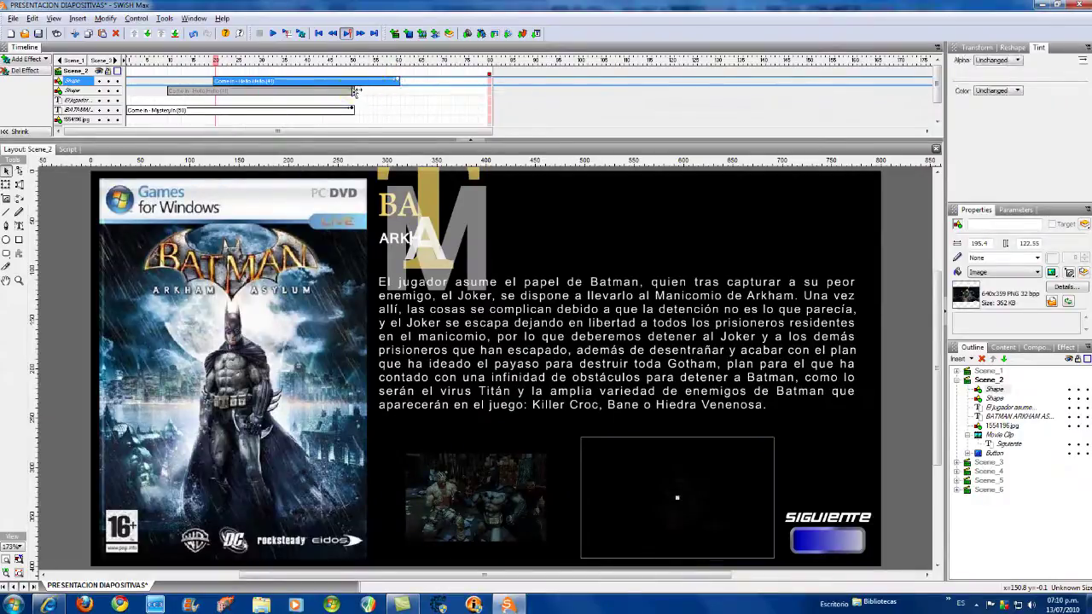
Stretch the left Batman picture's effect to about frame 53, preview the animation, and collapse Scene_2.
drag(353, 91, 367, 90)
drag(139, 60, 402, 65)
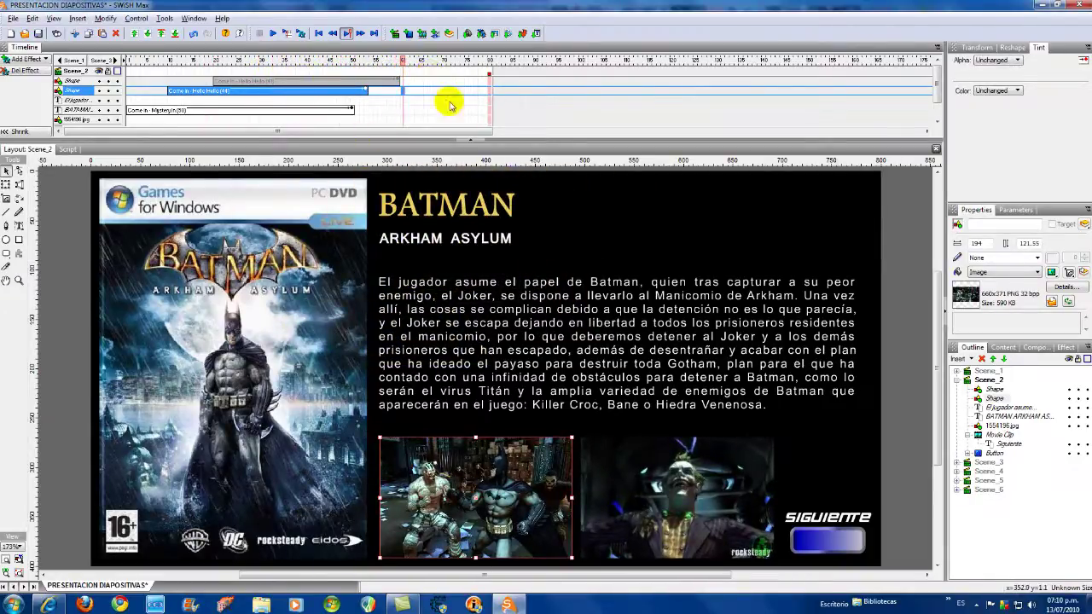
click(957, 379)
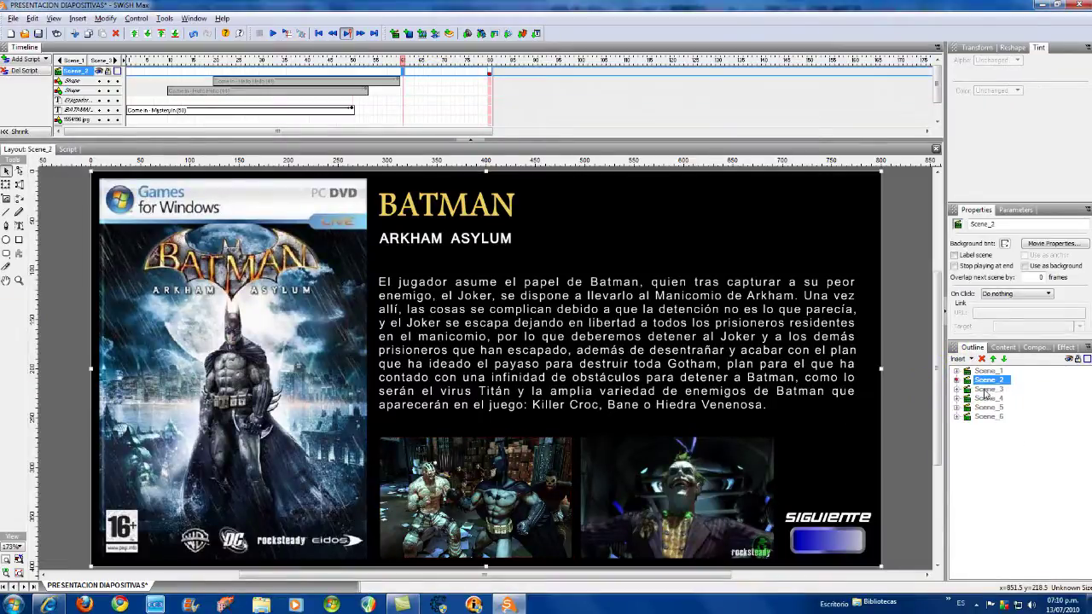
Paste the copied effect onto Scene_3's left picture at about frame 12 and its right picture at frame 23.
click(988, 390)
click(476, 493)
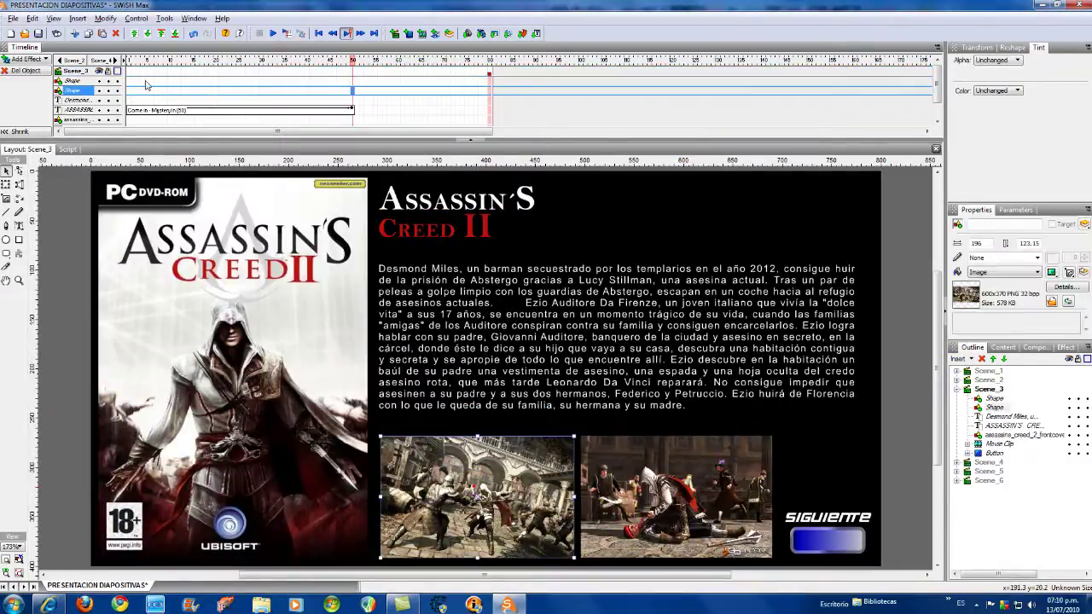
right_click(177, 91)
click(222, 197)
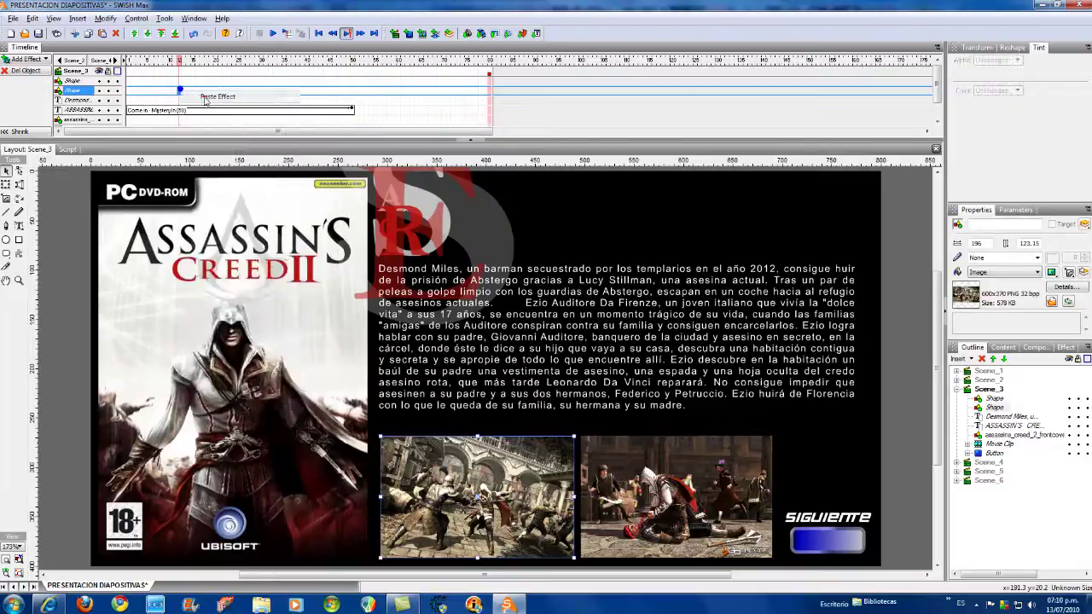
click(229, 81)
right_click(229, 81)
click(272, 87)
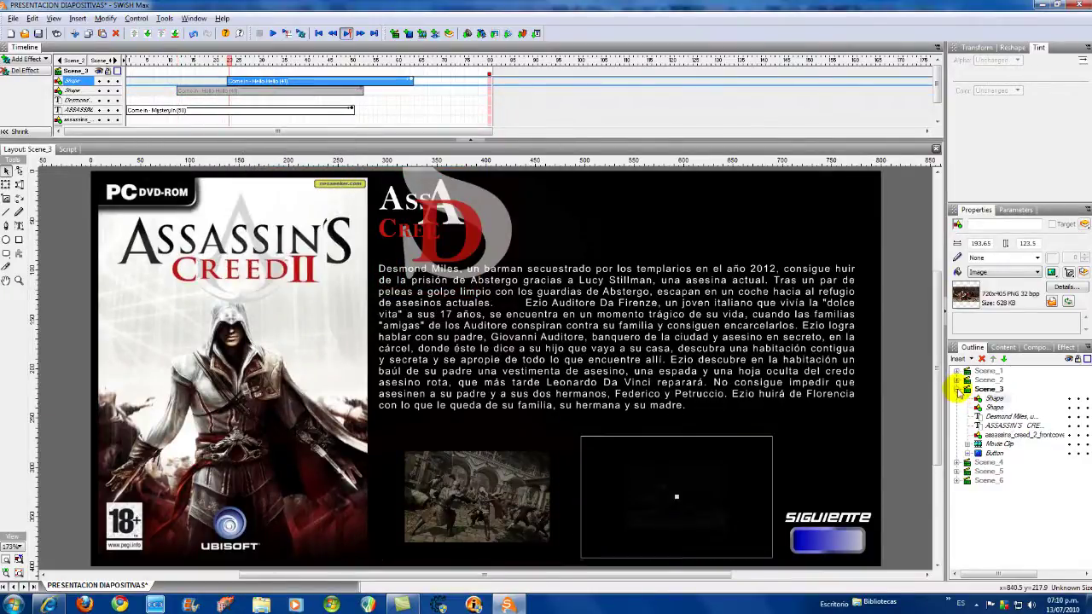
Paste the copied effect onto Scene_4's left car picture at about frame 18 and the right one at about frame 30.
click(989, 399)
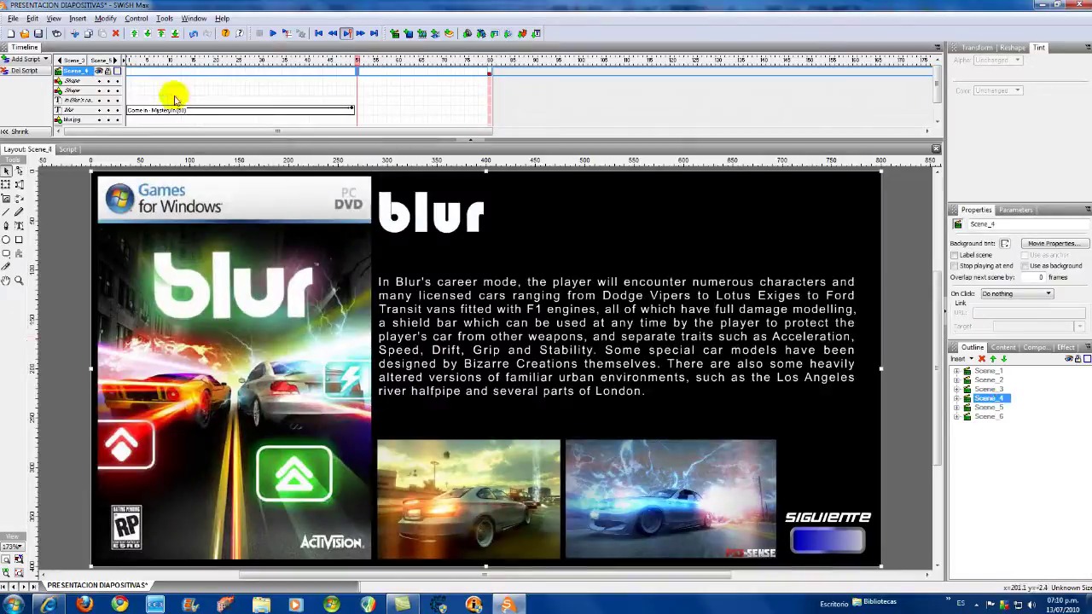
click(187, 90)
click(206, 92)
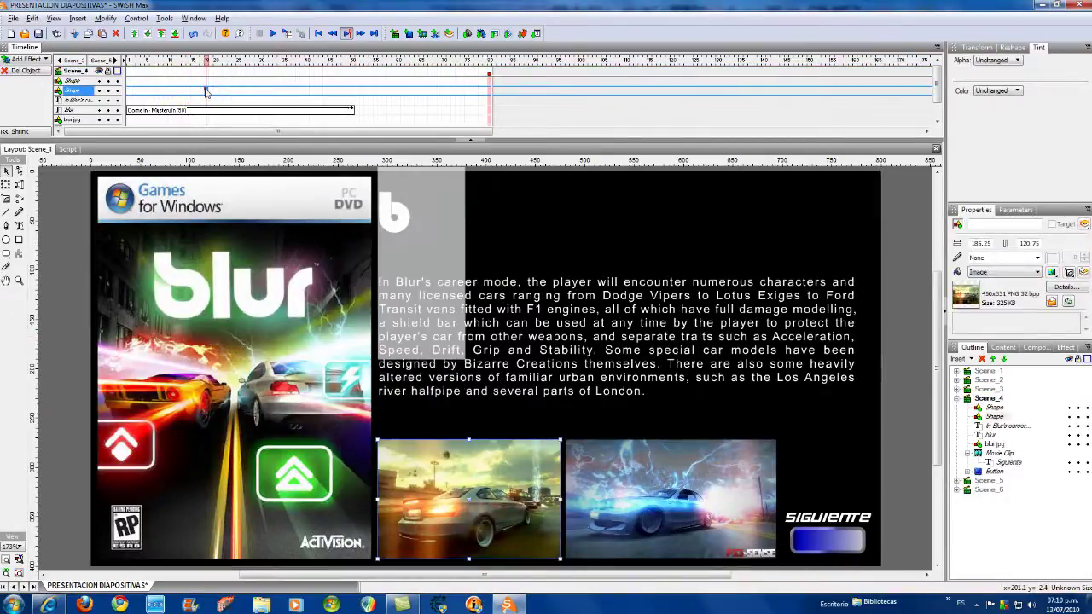
right_click(205, 90)
click(256, 90)
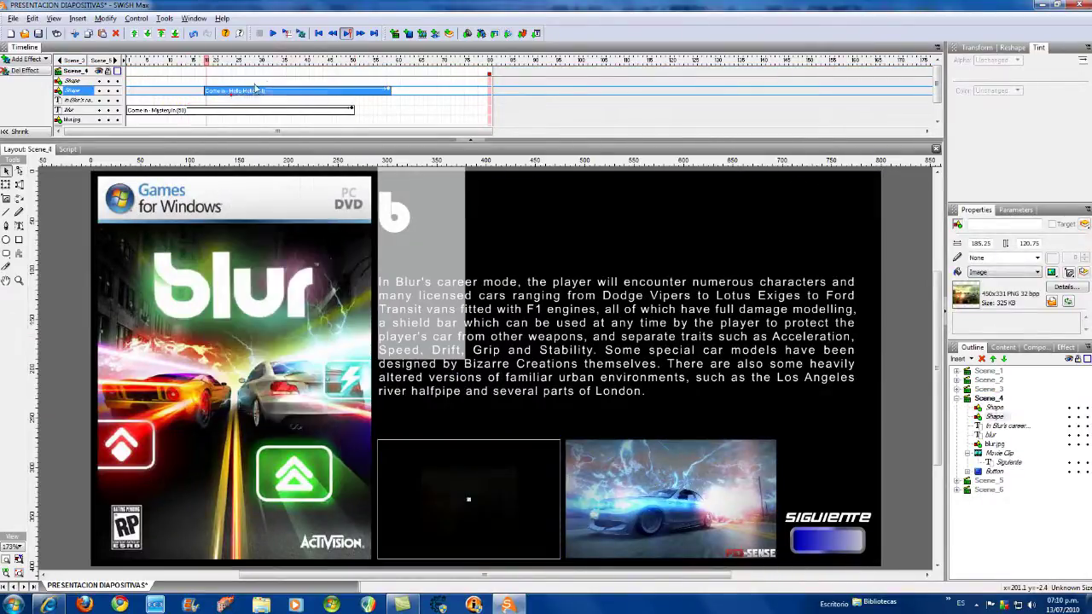
click(260, 81)
right_click(260, 81)
click(275, 84)
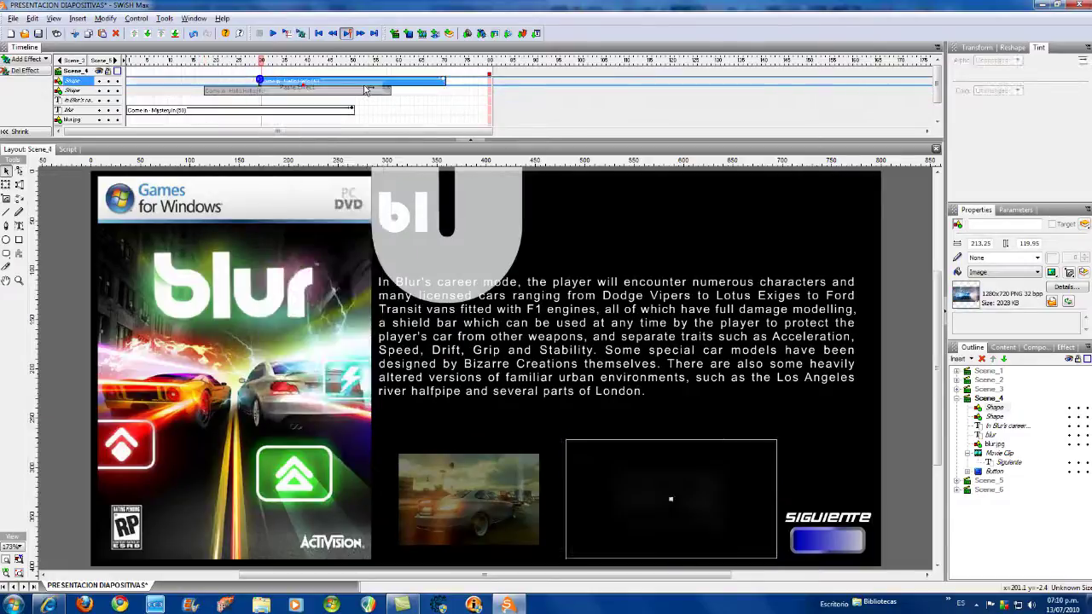
click(957, 399)
Paste the copied effect onto Scene_5's left picture at about frame 6 and its right picture at about frame 24.
click(988, 407)
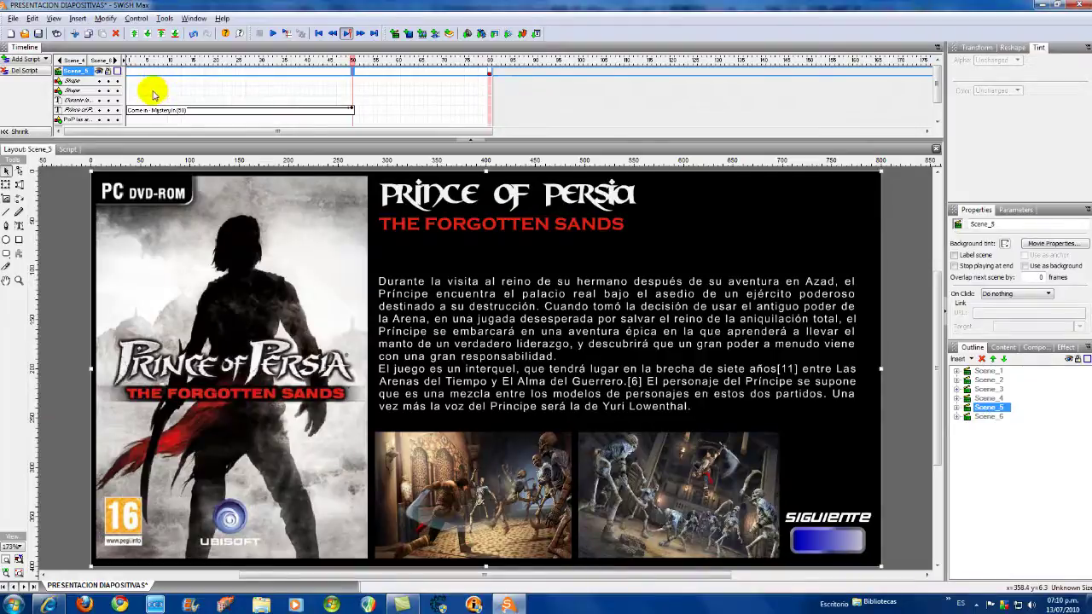
right_click(151, 89)
click(234, 94)
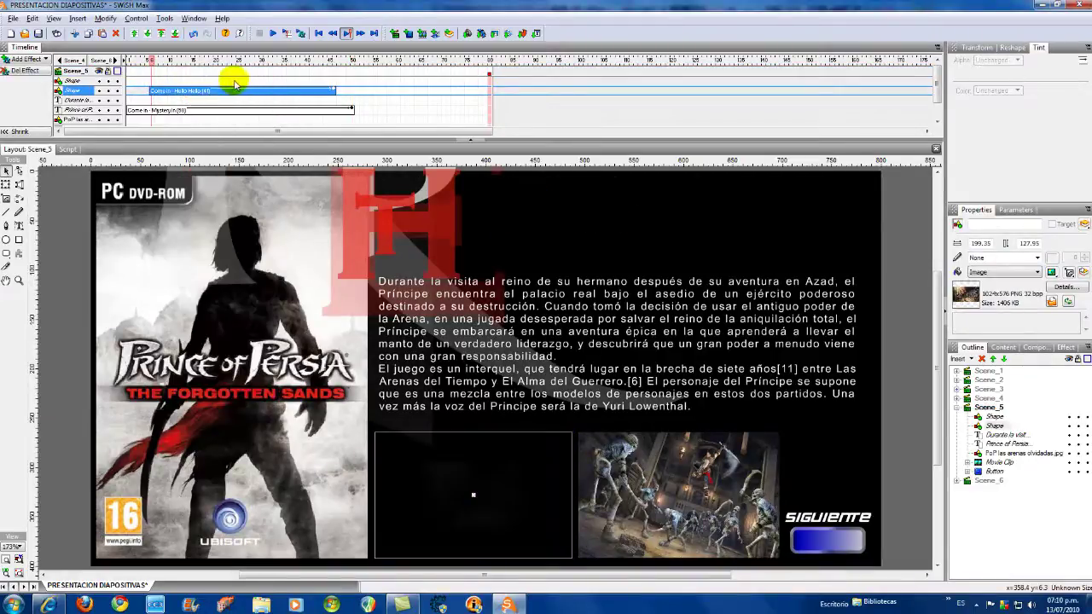
click(234, 80)
right_click(234, 80)
Extend Scene_5's left picture effect to frame 50 and the right picture effect to about frame 72.
click(419, 95)
drag(333, 95, 353, 92)
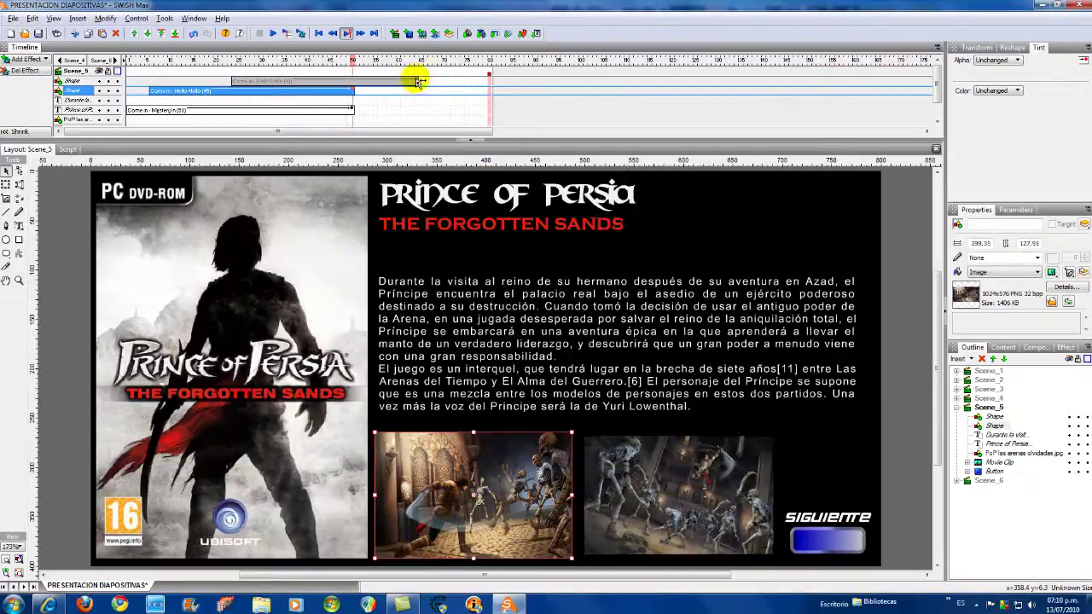
drag(418, 81, 454, 81)
click(957, 407)
Paste the copied effect onto Scene_6's left picture at about frame 11 and its right picture at about frame 29.
click(986, 417)
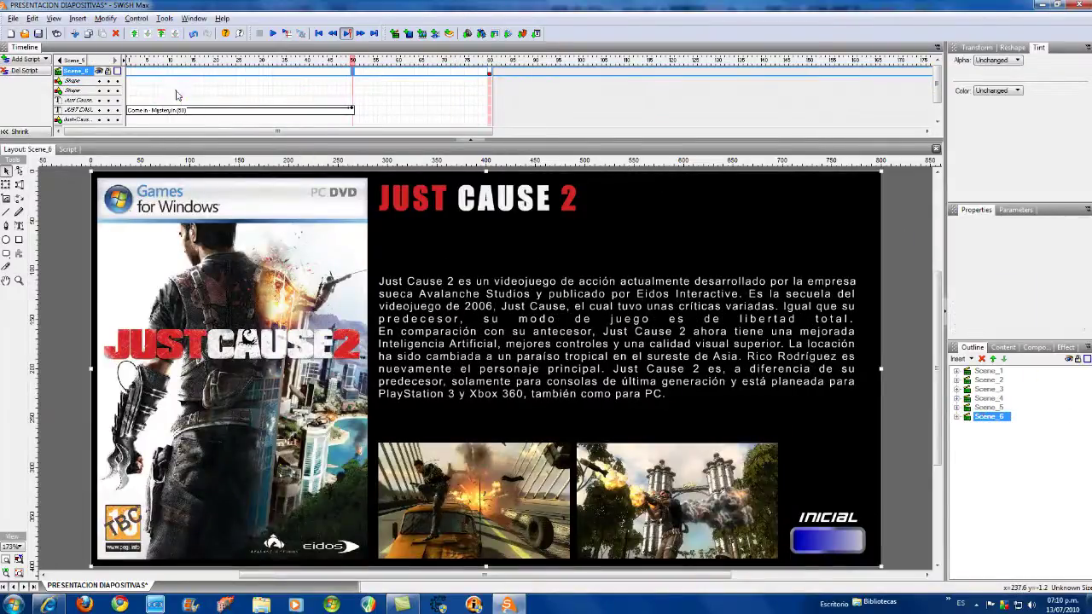
right_click(176, 91)
click(205, 98)
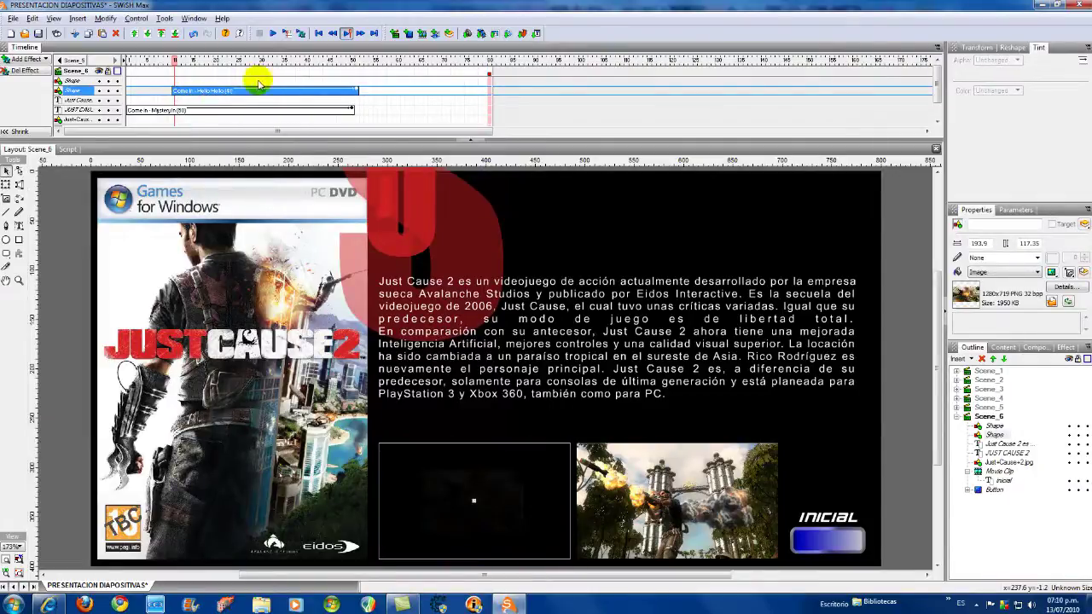
click(256, 79)
right_click(256, 79)
click(280, 84)
Adjust Scene_6's effects so the left picture's ends at frame 50 and the right picture's at about frame 72.
drag(357, 91, 455, 81)
click(440, 80)
drag(391, 91, 368, 91)
click(446, 82)
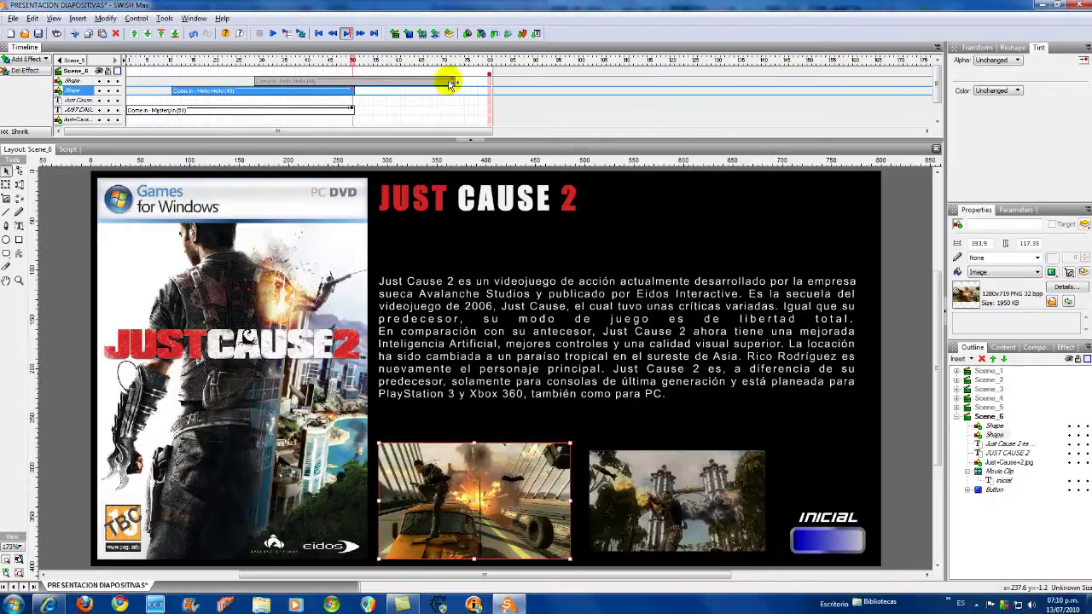
Shorten the right picture's Come in - Hello Hello effect in Scene_6 so it ends at about frame 61.
drag(456, 82, 403, 82)
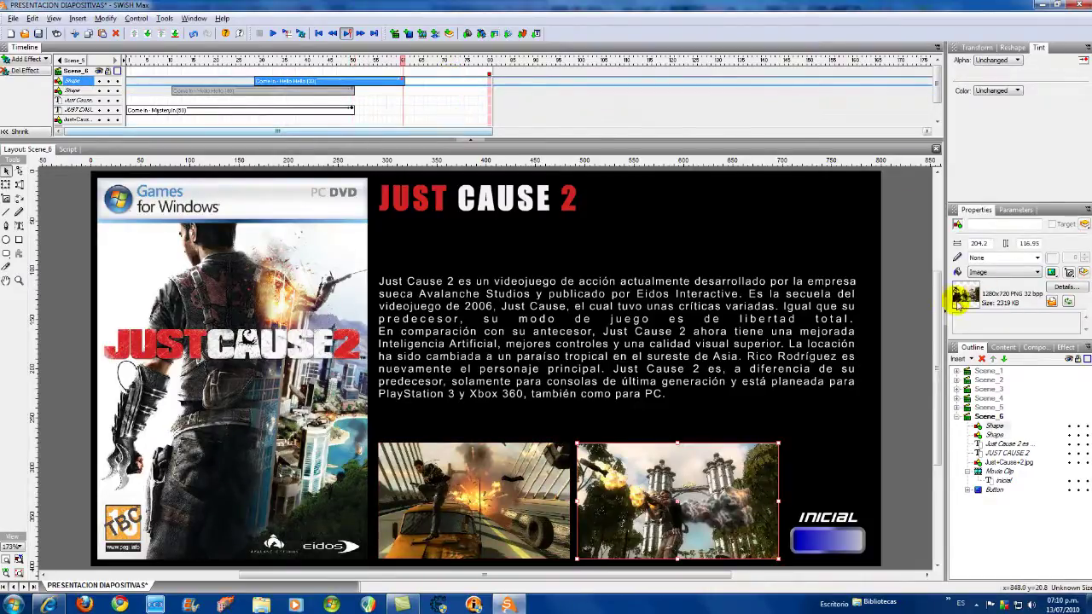
click(957, 416)
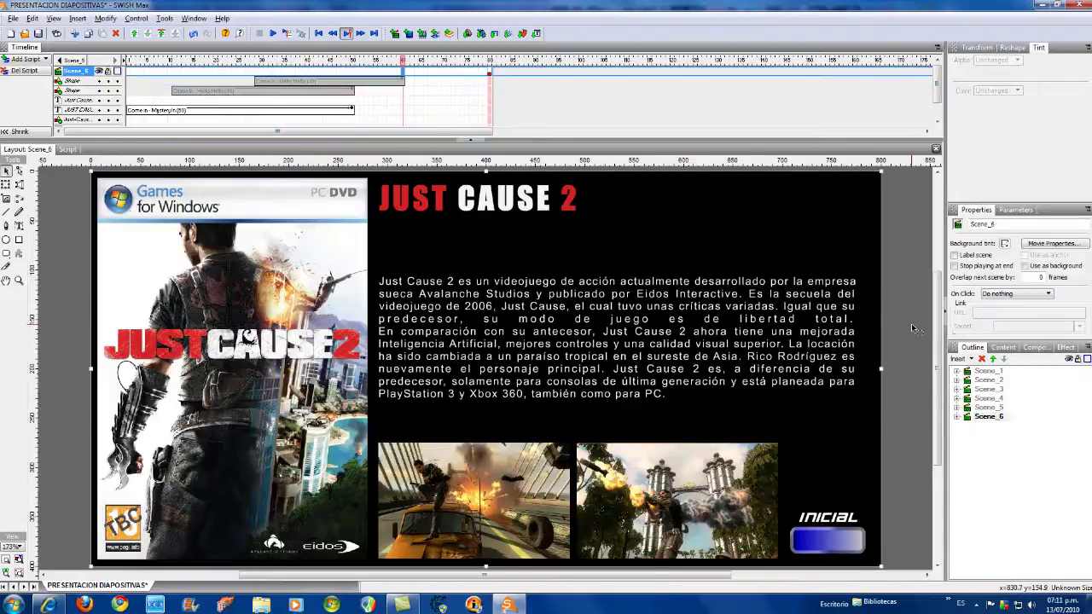
Preview the presentation from Scene_1, advancing through every slide with its navigation button until it returns to the start, and stop playback.
click(982, 371)
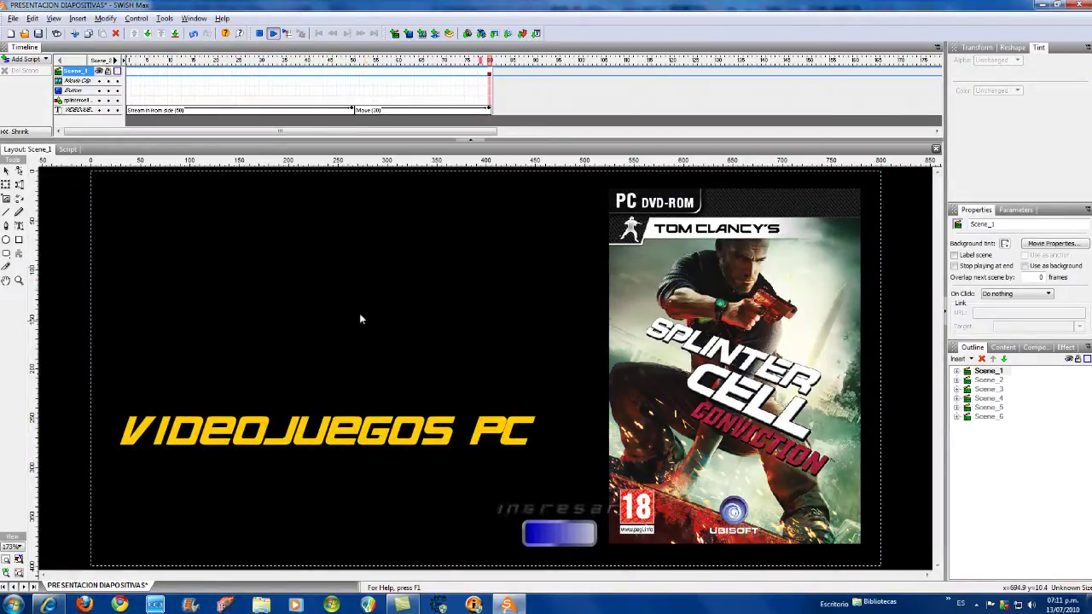
click(559, 533)
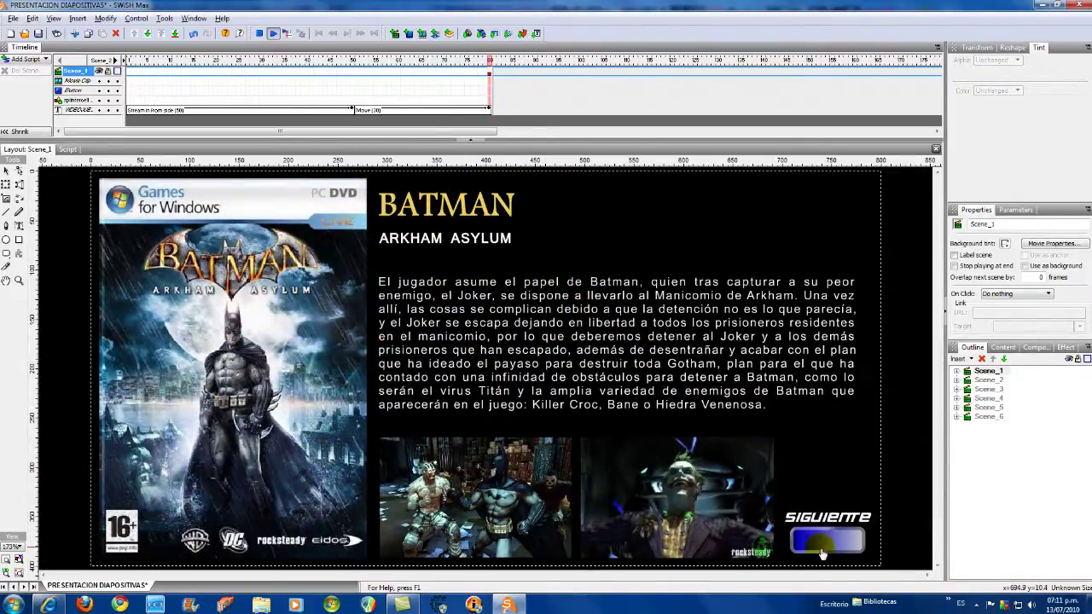
click(828, 536)
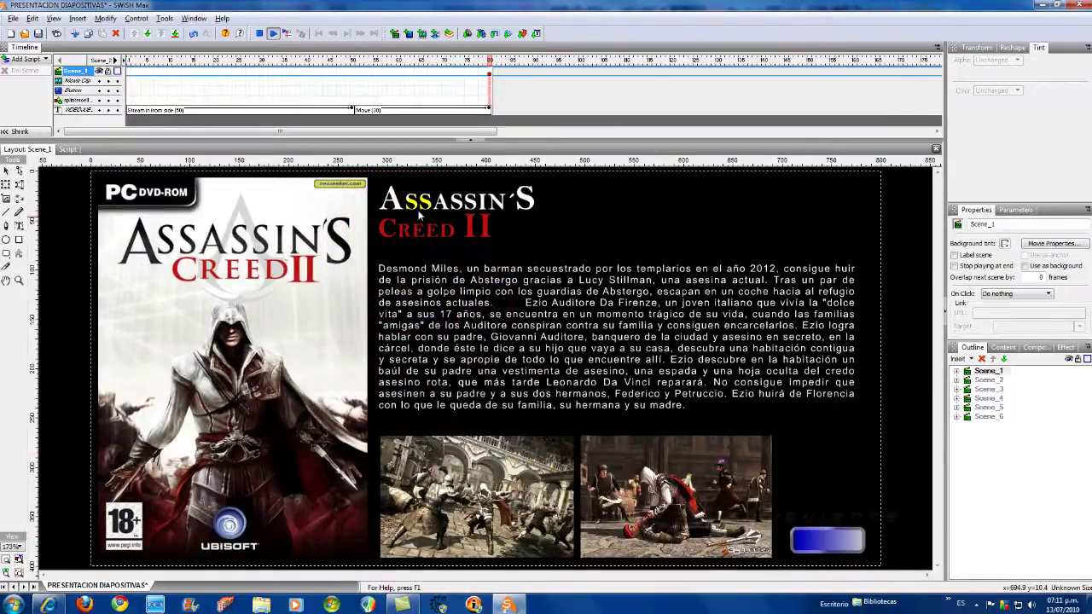
click(824, 541)
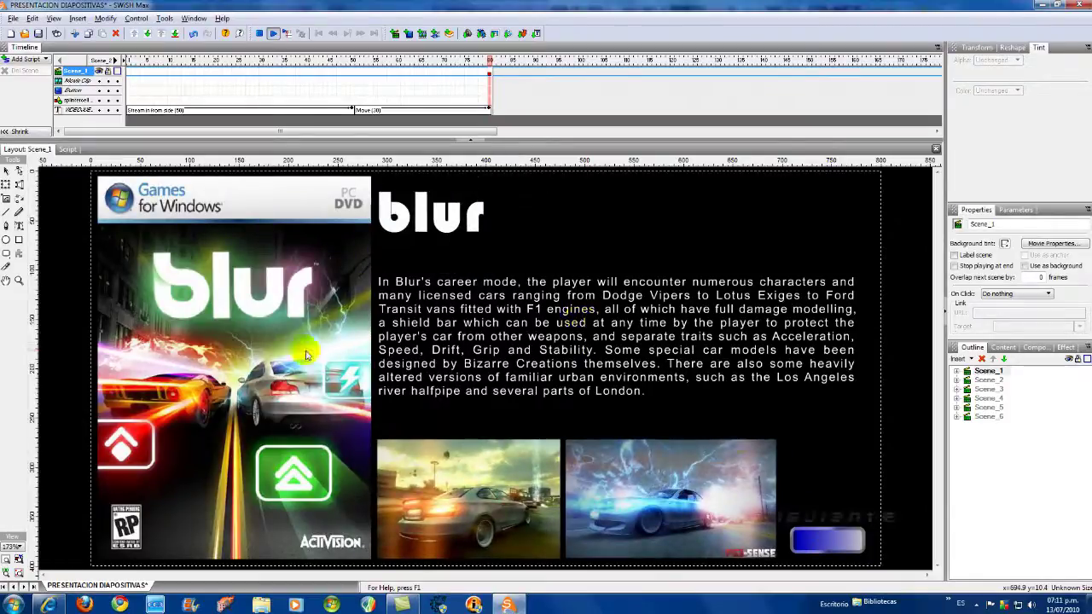
click(824, 541)
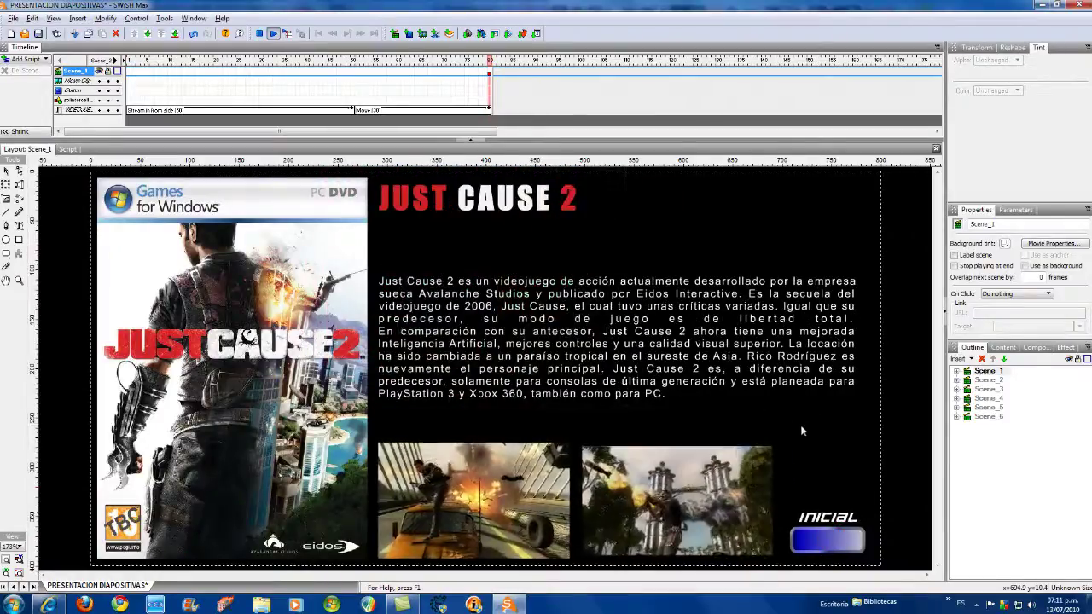
click(840, 543)
click(839, 544)
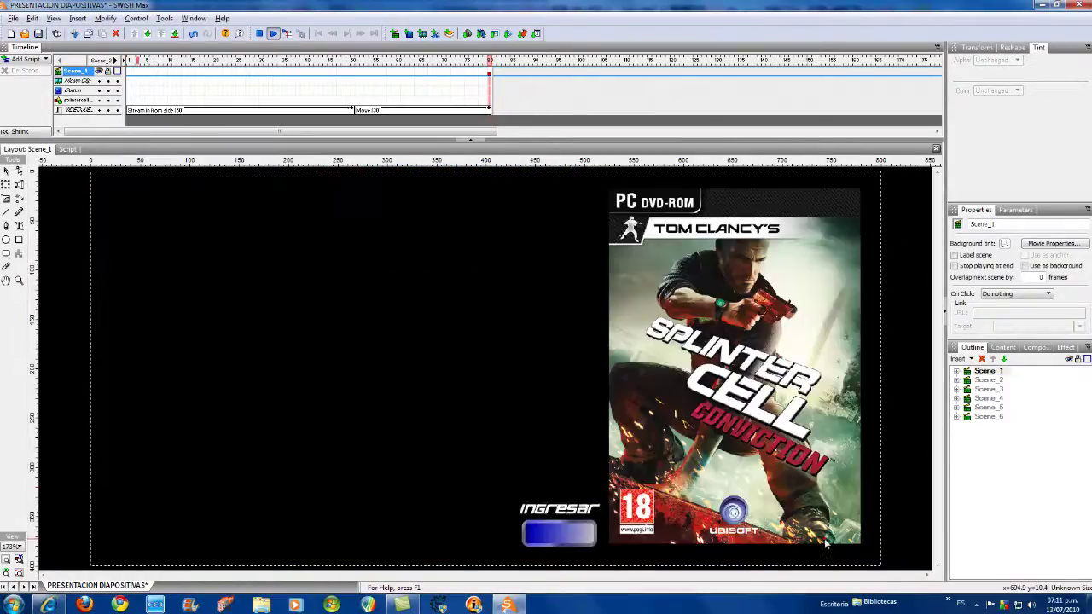
click(256, 33)
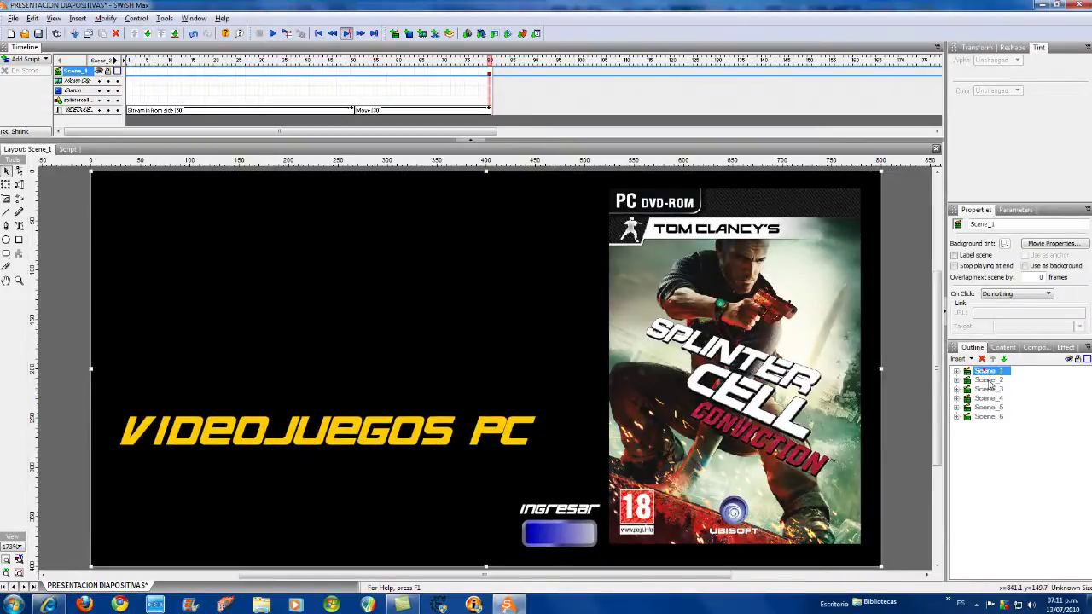
Move Scene_2's SIGUIENTE movie clip and its button to the top of the scene's stacking order, above the pictures.
click(988, 380)
double_click(817, 520)
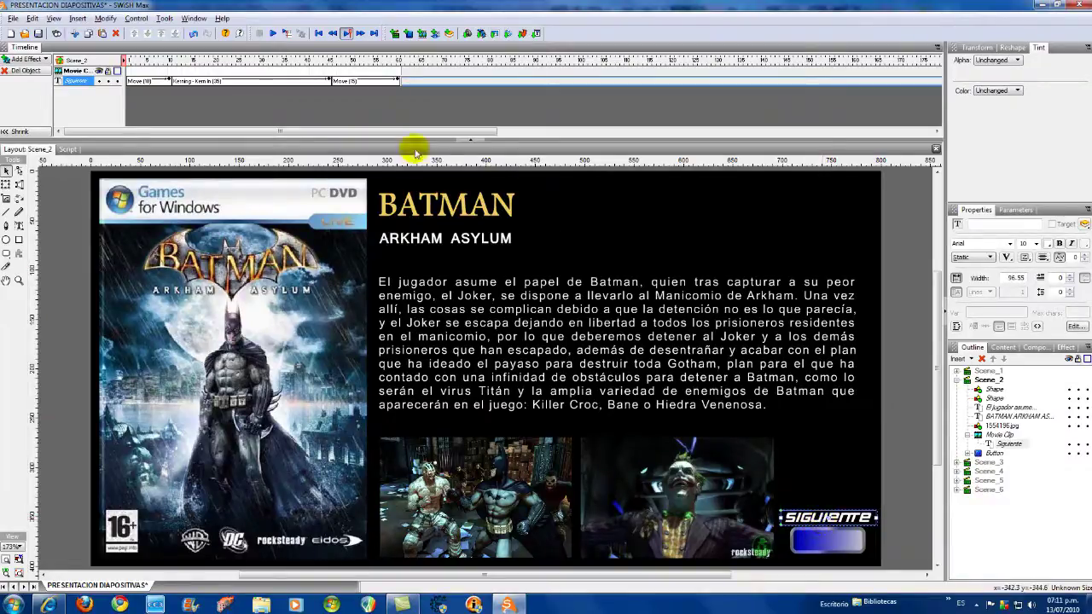
click(76, 60)
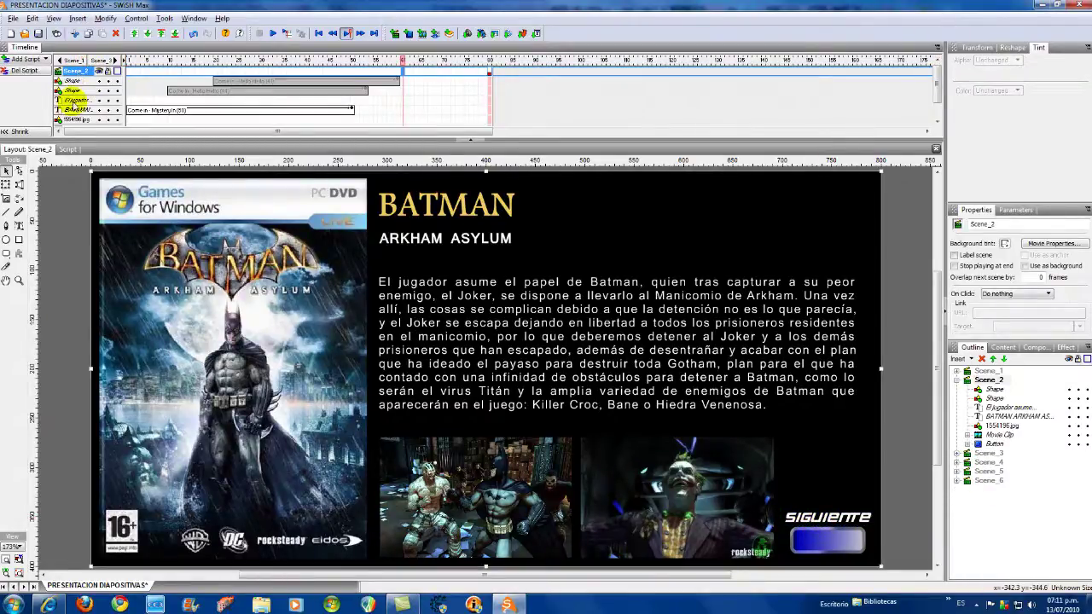
drag(939, 90, 941, 104)
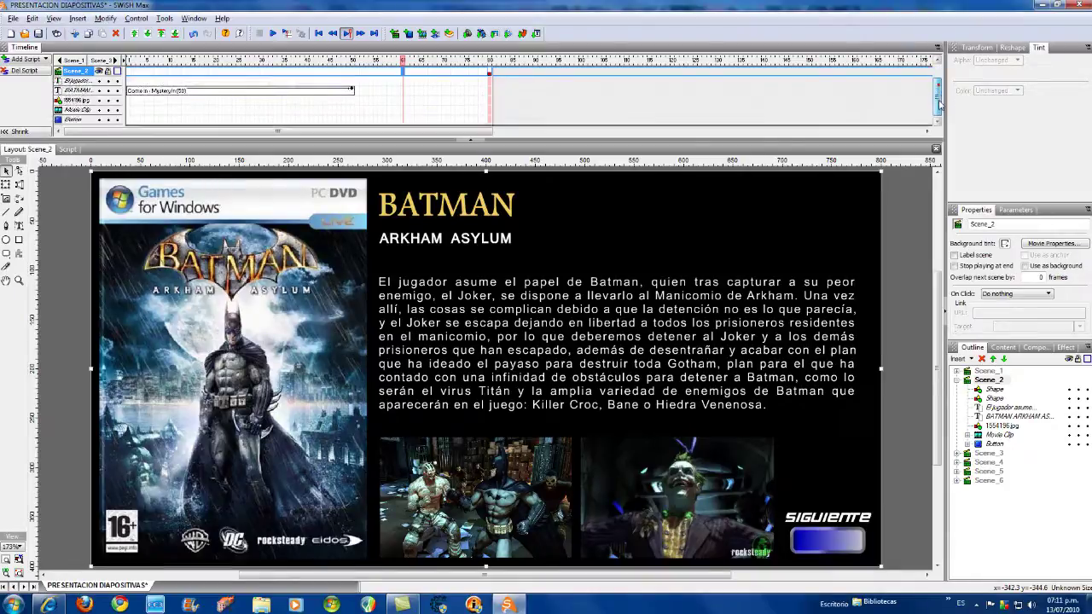
click(77, 111)
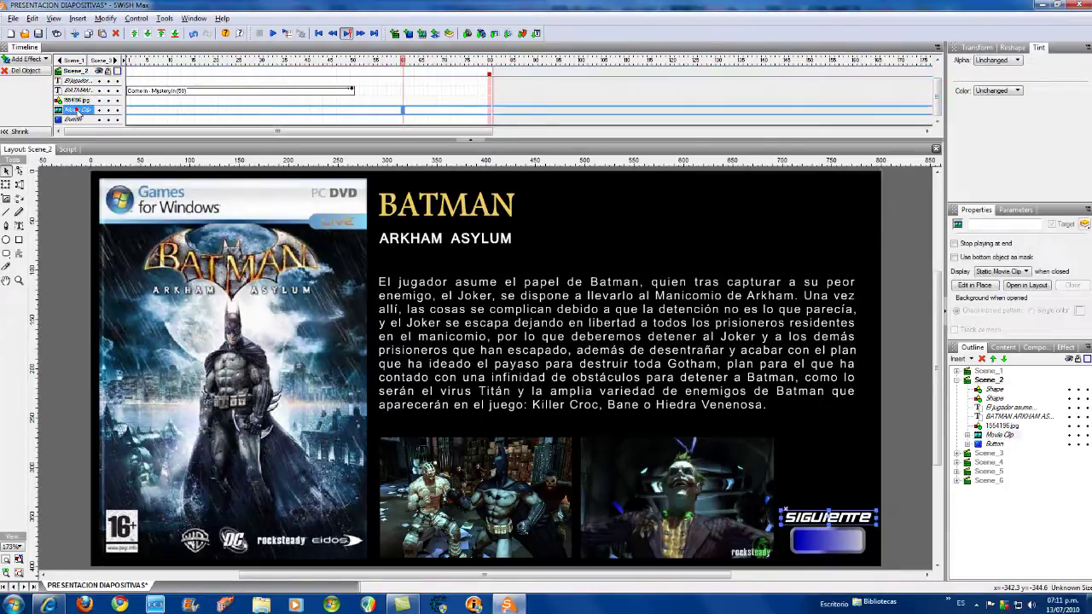
click(74, 121)
drag(75, 101, 74, 72)
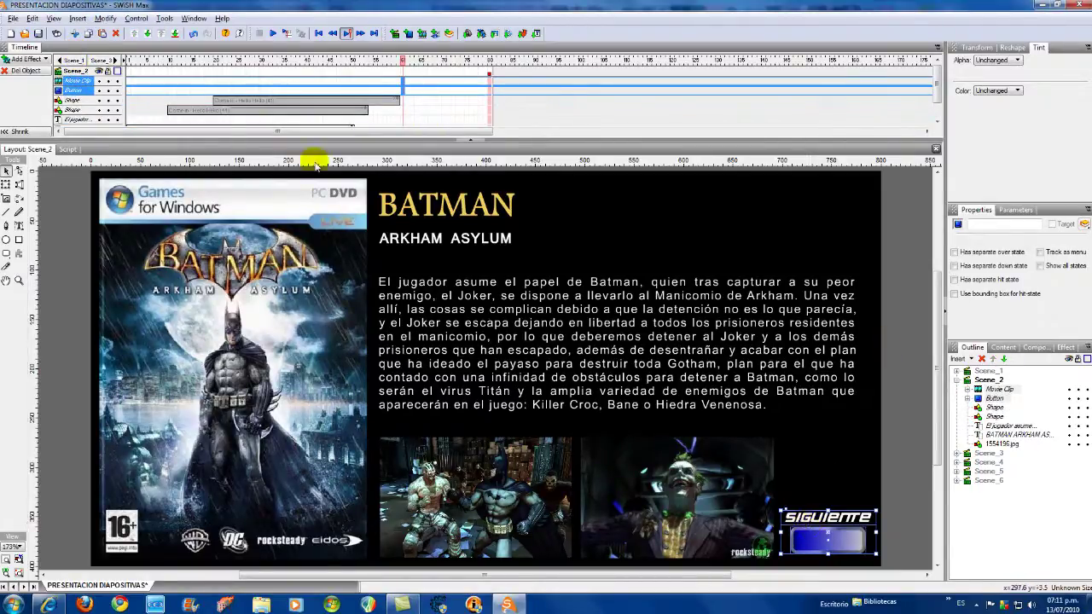
click(988, 380)
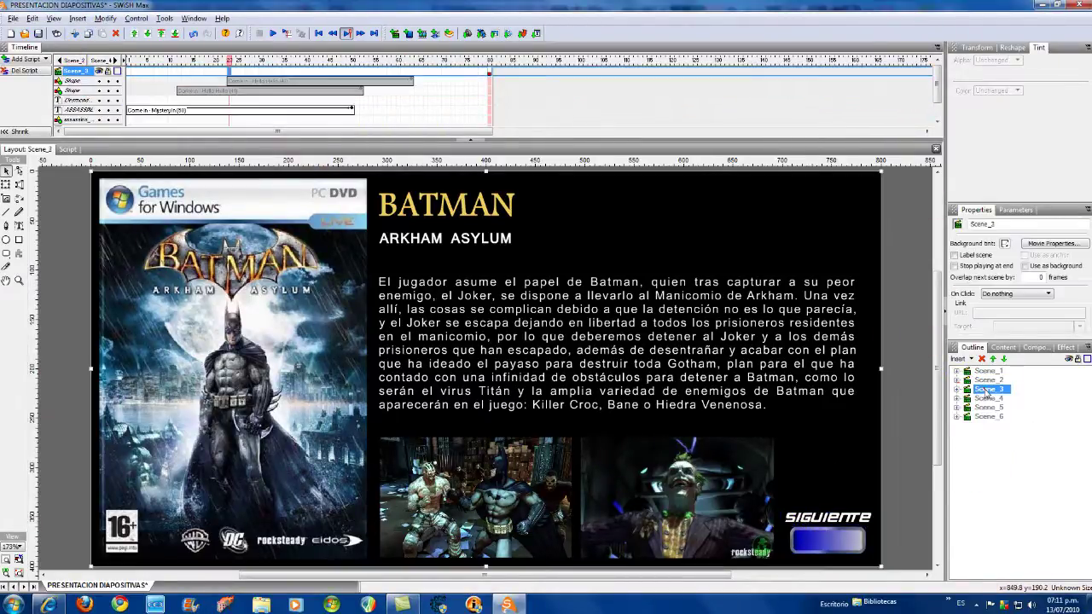
Move Scene_3's SIGUIENTE movie clip and button together to the top of the scene's object order.
click(988, 390)
click(936, 113)
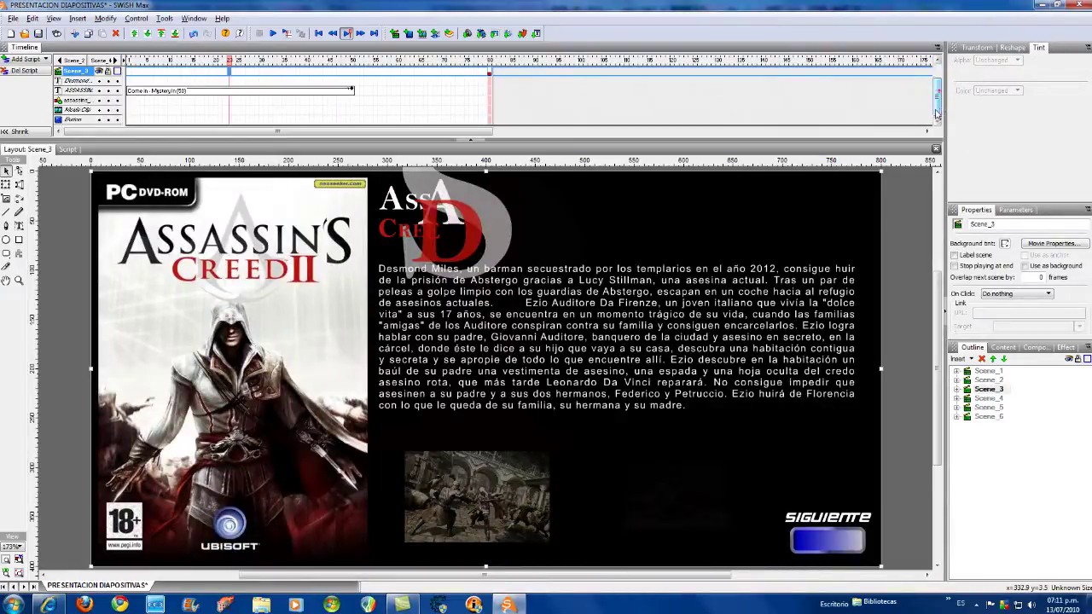
click(73, 119)
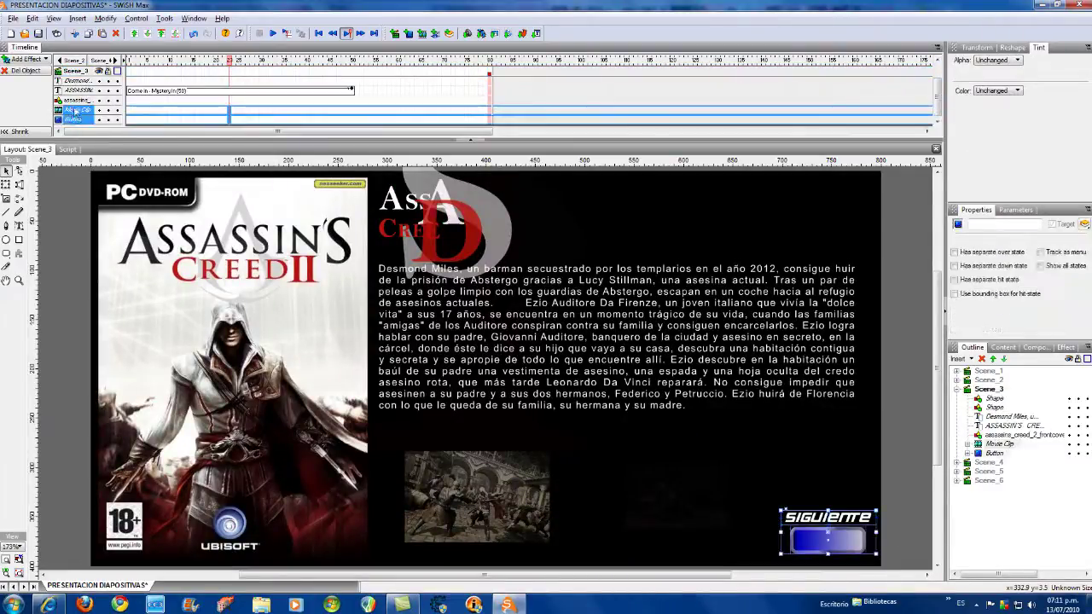
key(ctrl+Home)
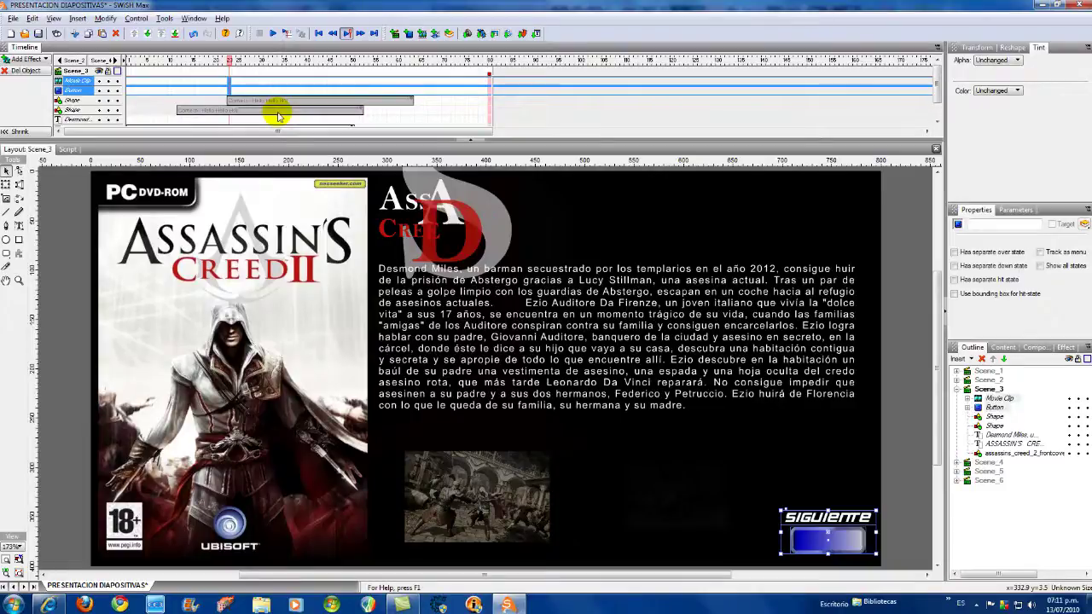
click(956, 389)
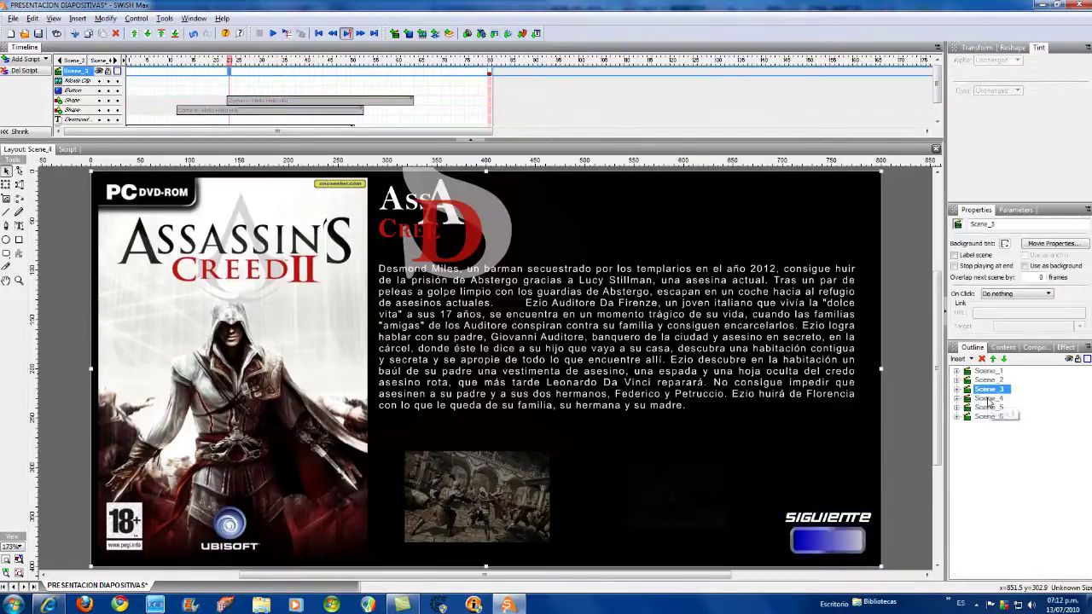
Move the SIGUIENTE movie clip and button in Scene_4 above all the scene's other objects.
click(989, 399)
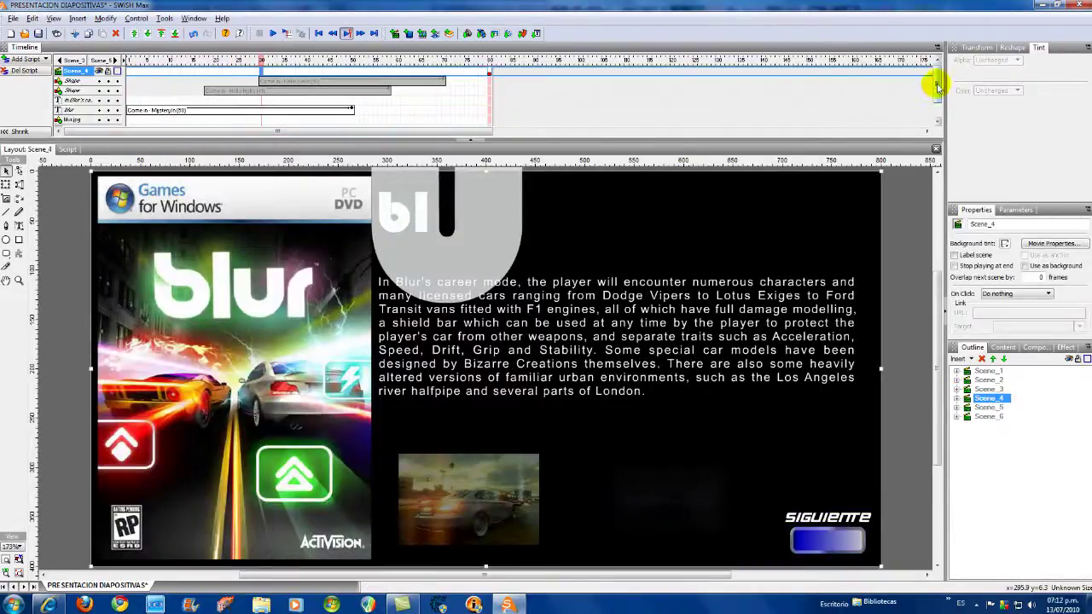
scroll(938, 85, down, 1)
click(70, 117)
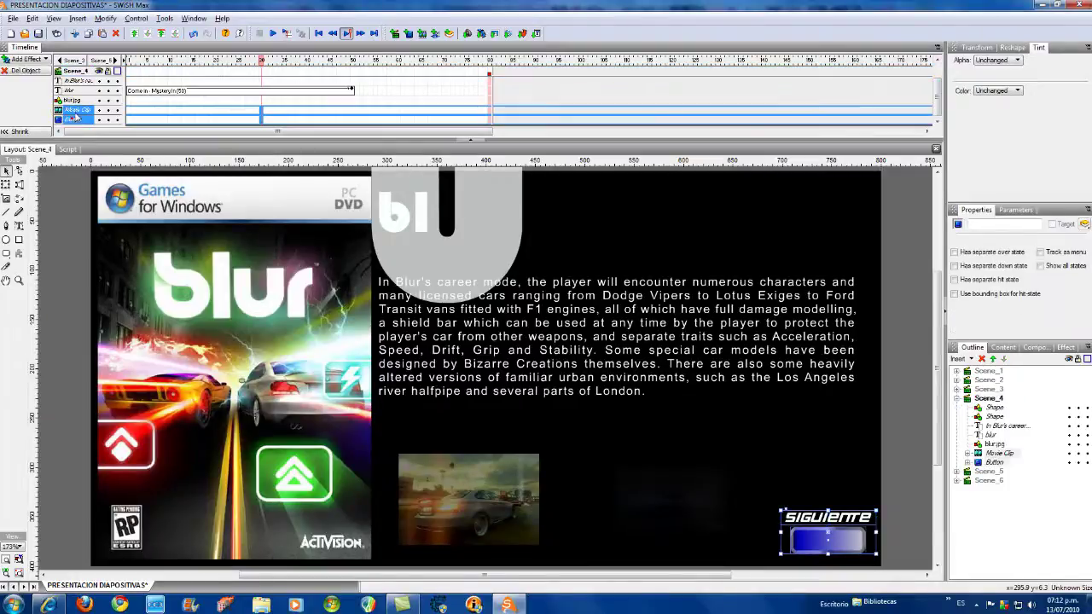
click(957, 399)
Bring Scene_5's SIGUIENTE movie clip and button to the top of the timeline's object order.
click(985, 408)
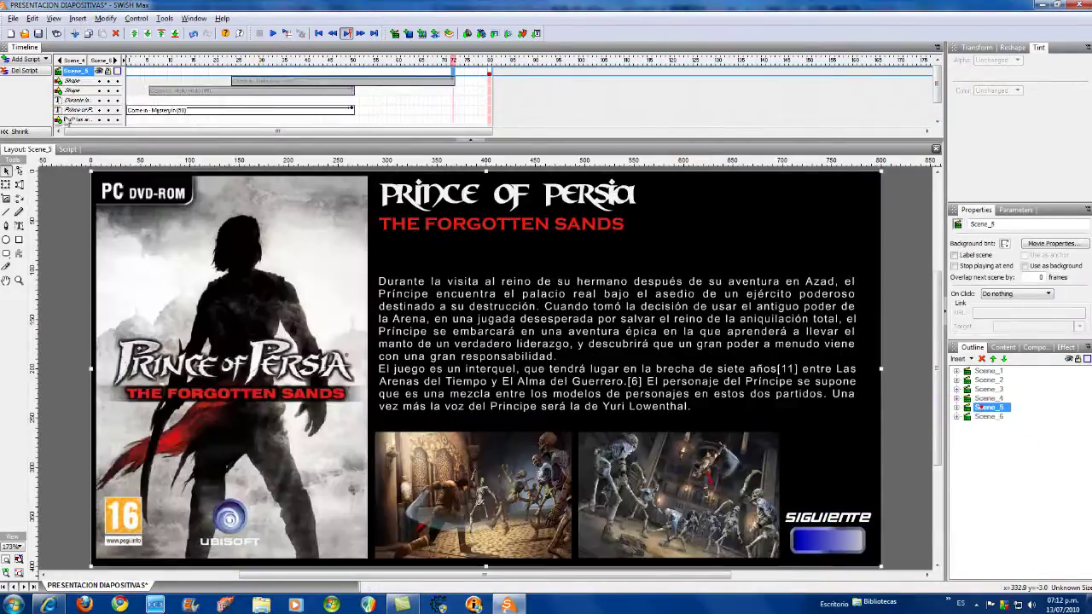
scroll(934, 85, down, 2)
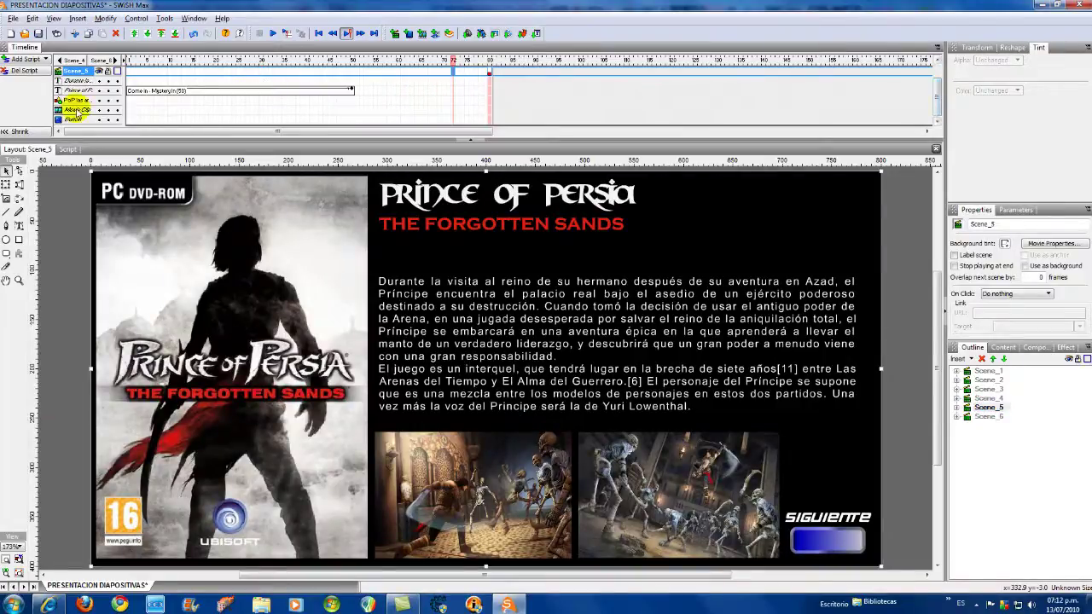
click(77, 110)
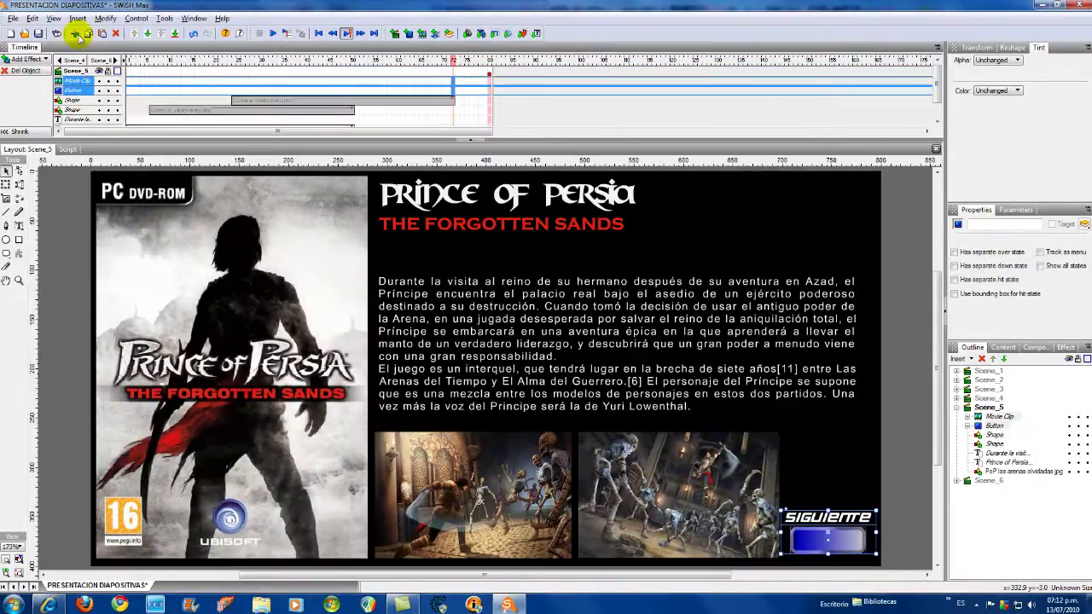
click(956, 407)
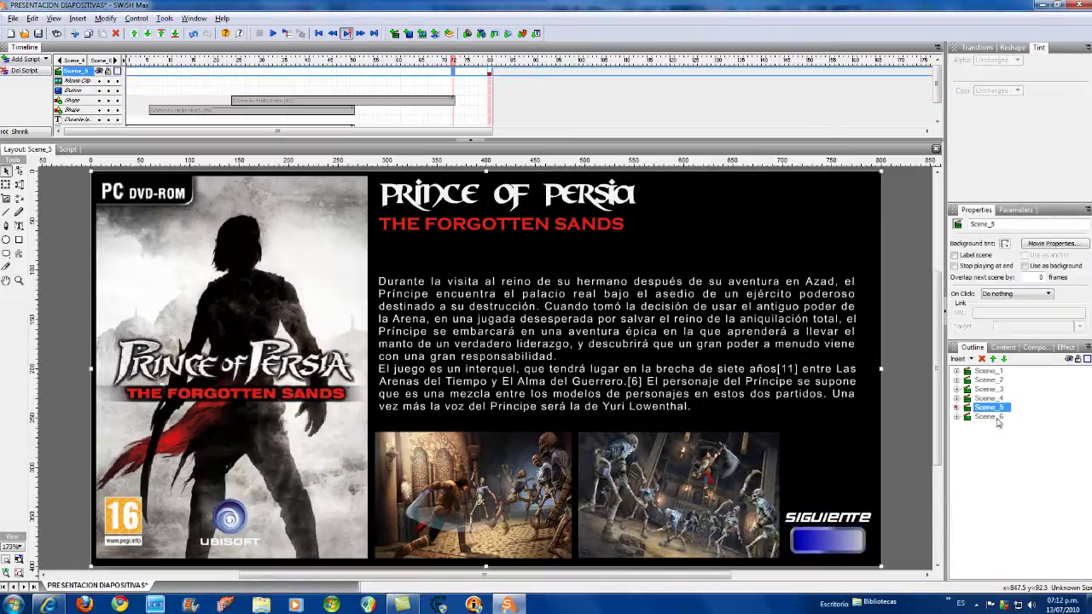
Move Scene_6's INICIAL movie clip and button to the top of the object order, above the gameplay pictures.
click(996, 418)
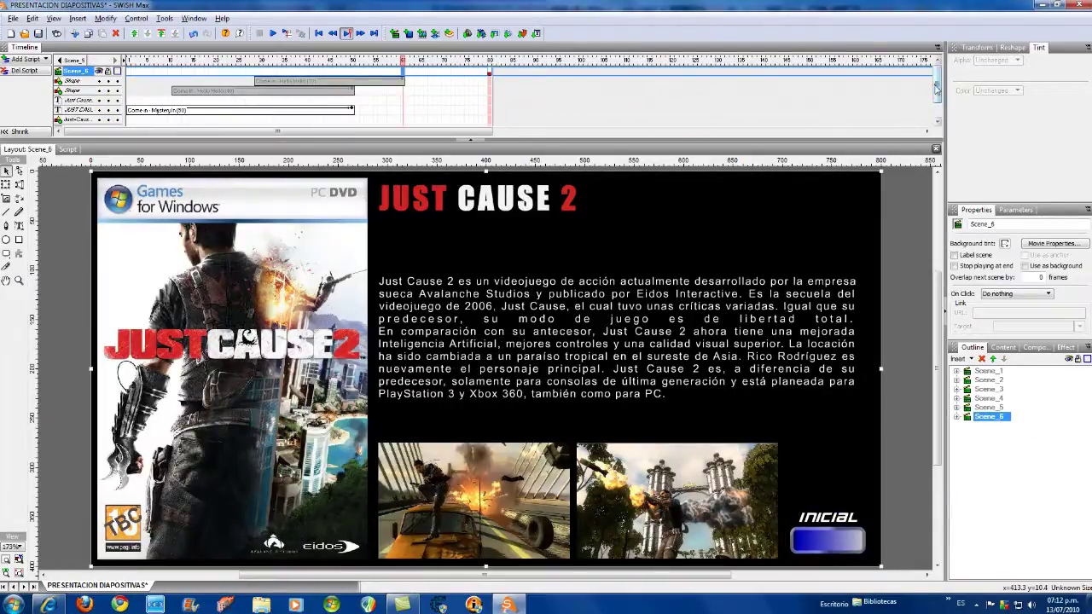
drag(936, 88, 937, 104)
click(77, 119)
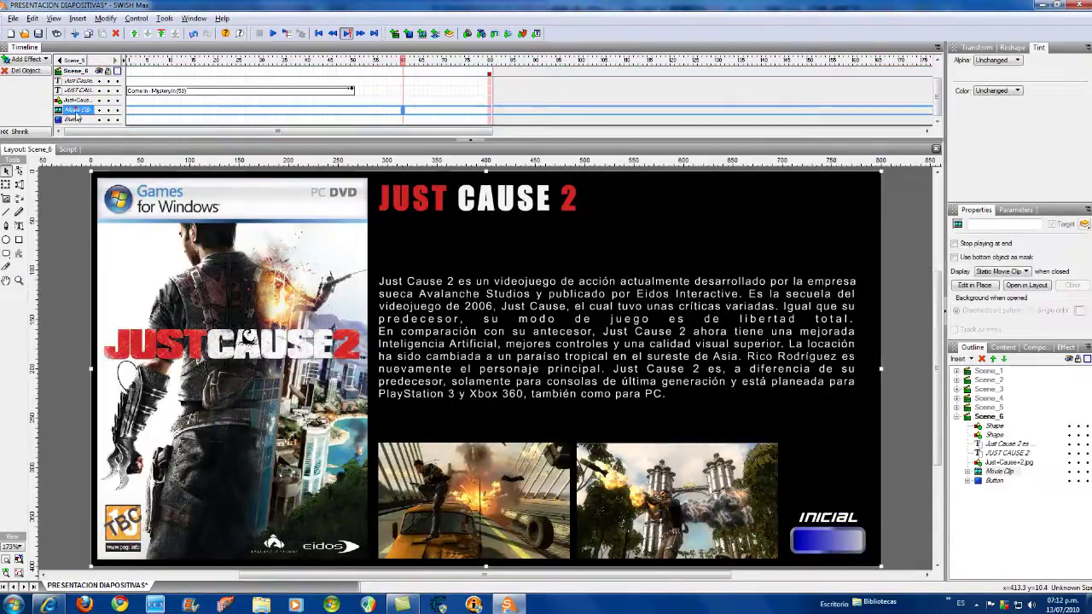
click(77, 110)
shift+click(75, 120)
drag(75, 120, 83, 47)
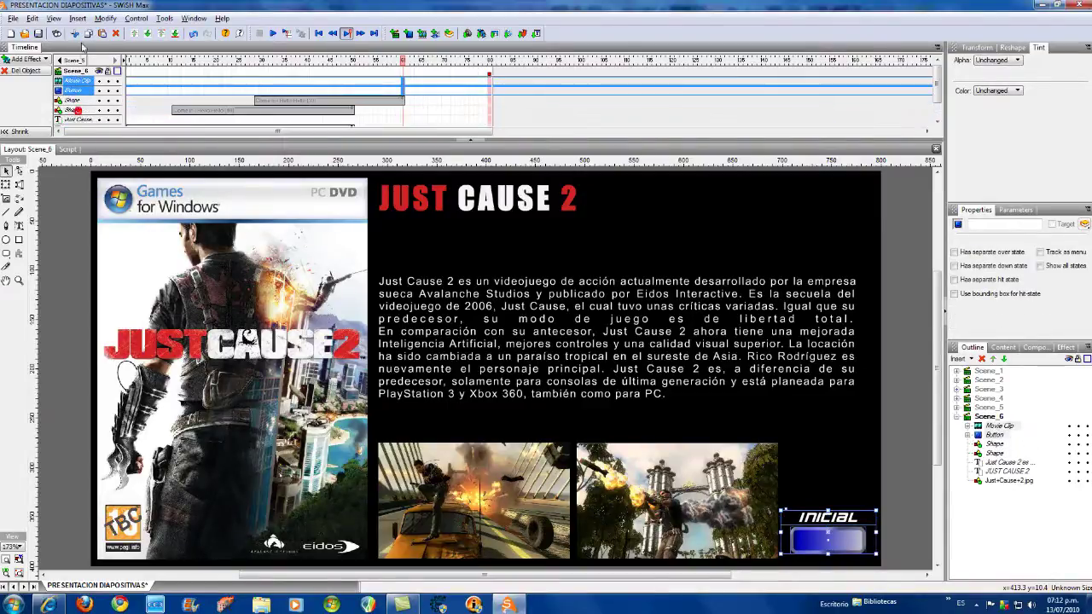
click(895, 235)
click(957, 418)
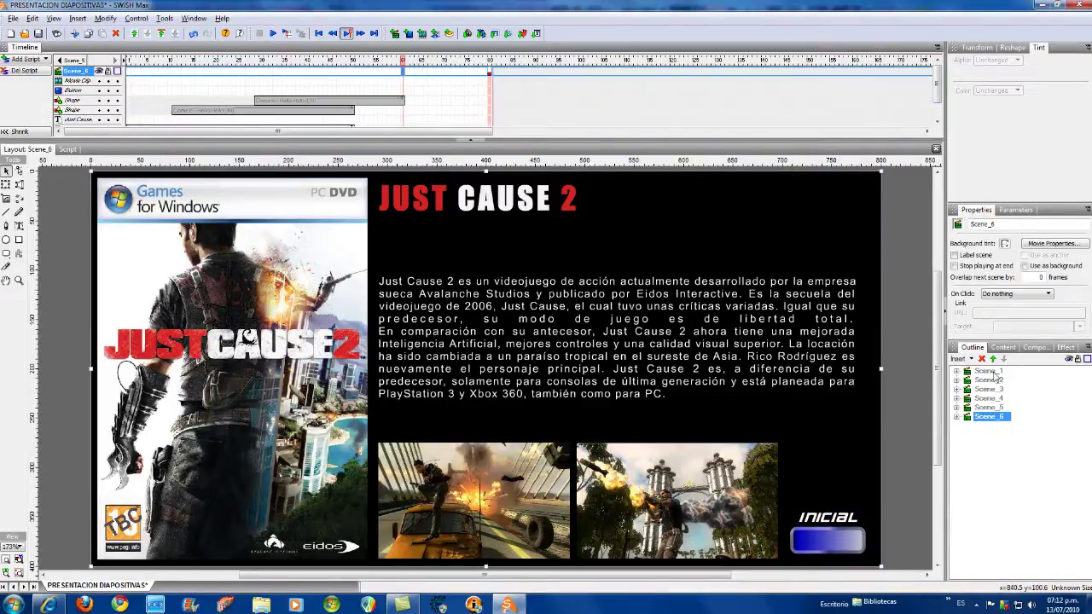
Preview the presentation from Scene_1 and advance through the Batman slide to the Assassin's Creed II slide.
click(988, 372)
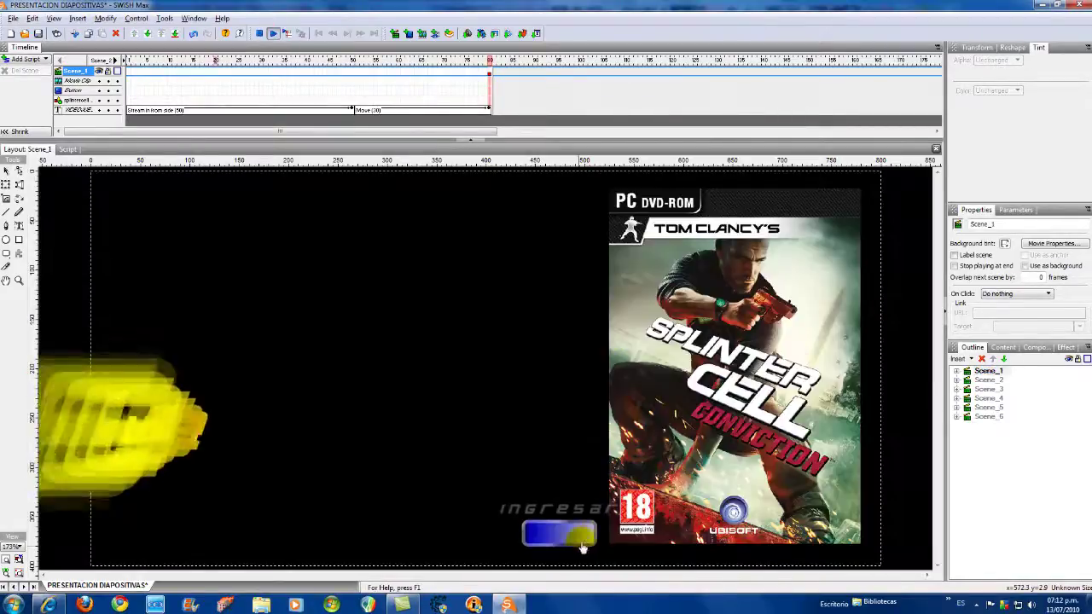
click(578, 538)
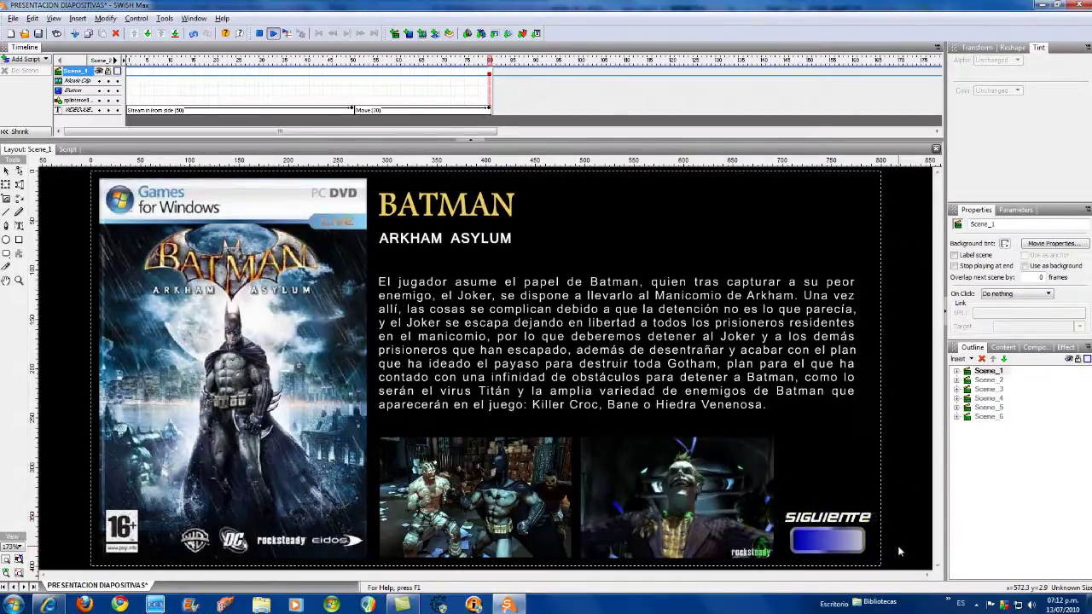
click(837, 540)
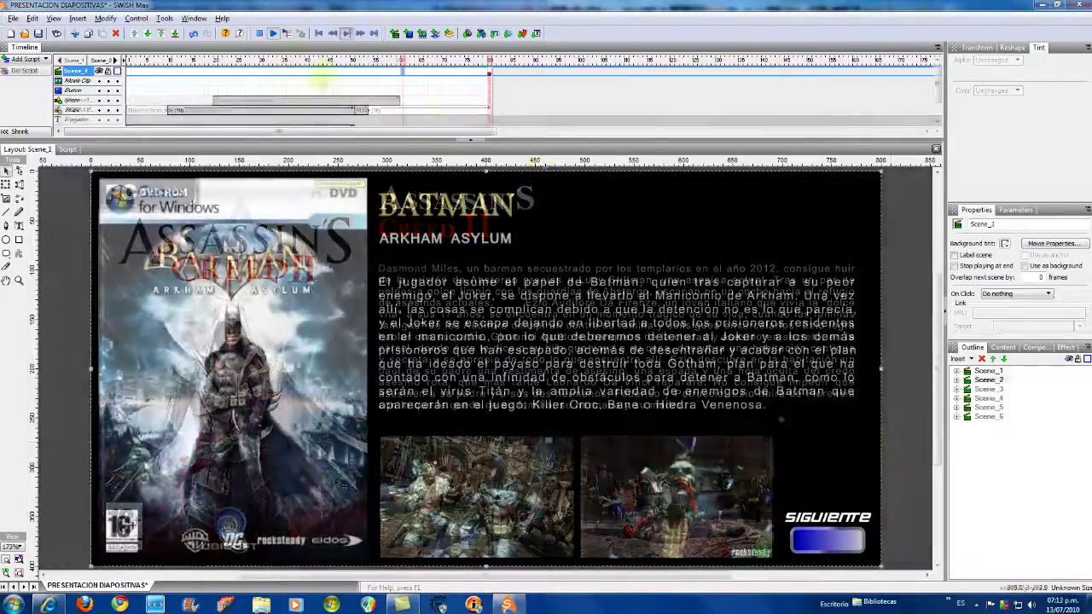
Close the Internet Explorer window showing the Just Cause 2 picture.
right_click(47, 604)
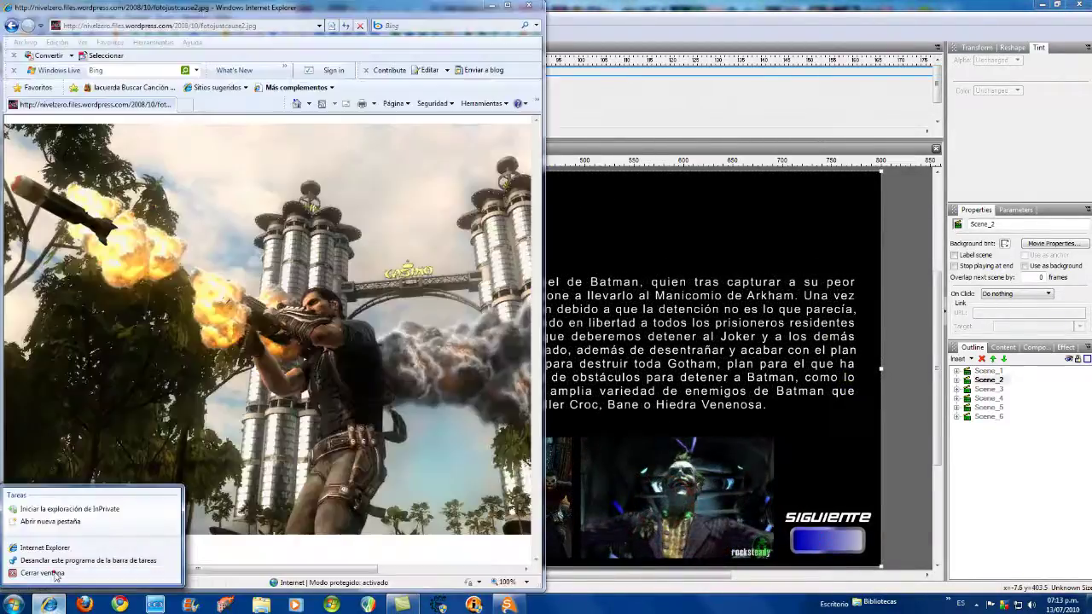
click(55, 574)
Add an on (rollOver) event script to Scene_2's first gameplay picture, the one with Batman among the enemies.
click(468, 474)
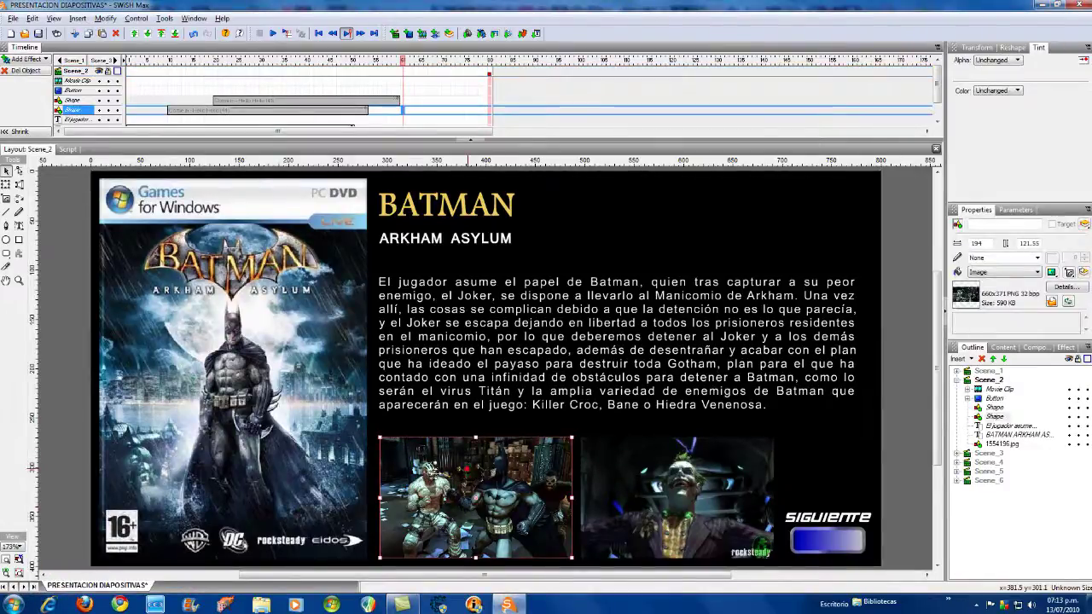
click(642, 467)
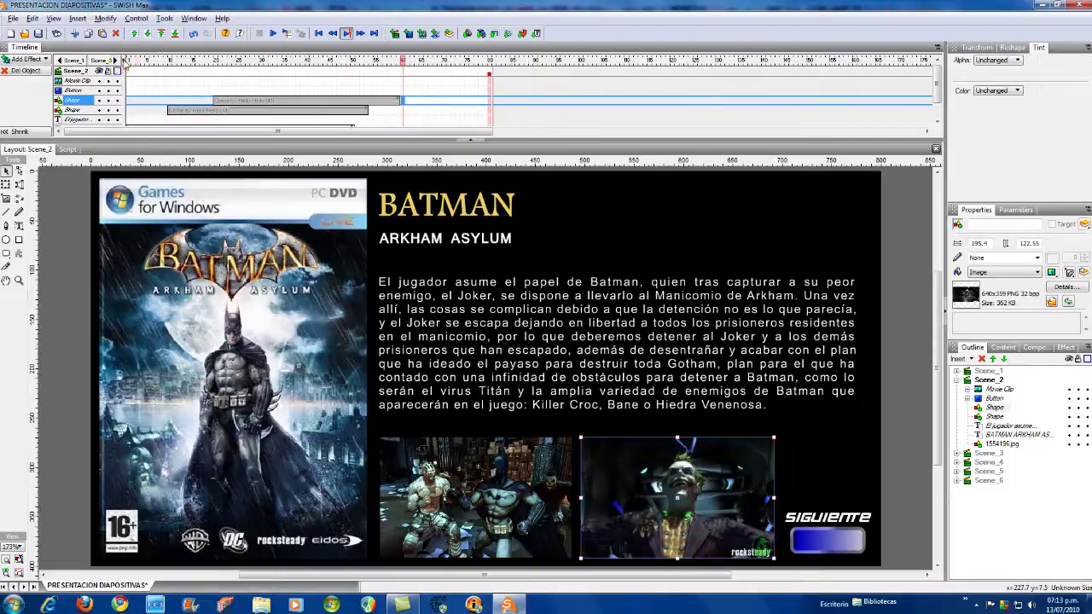
click(427, 468)
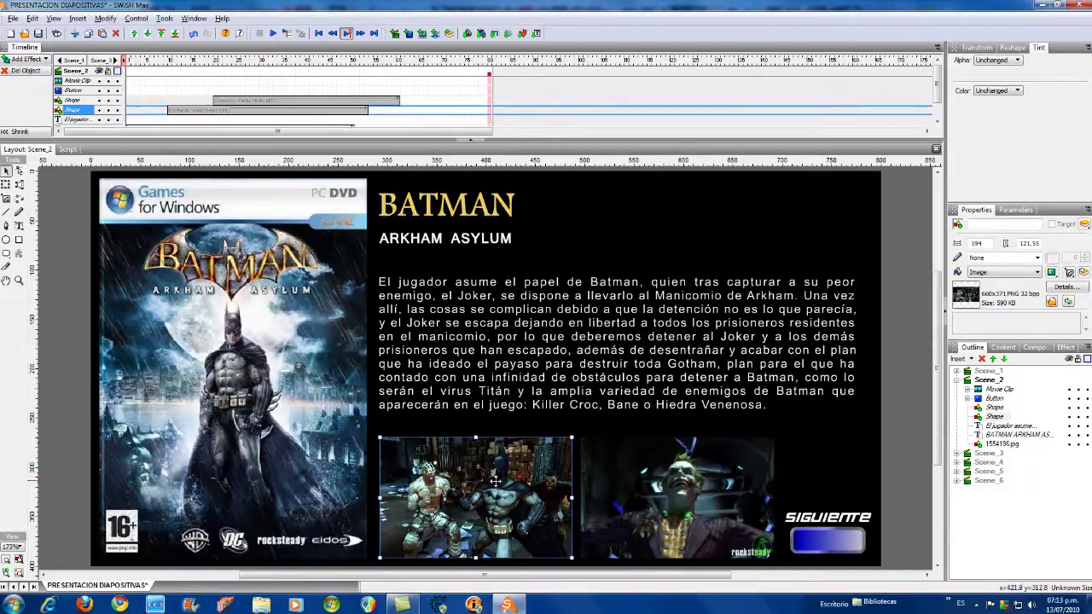
click(65, 150)
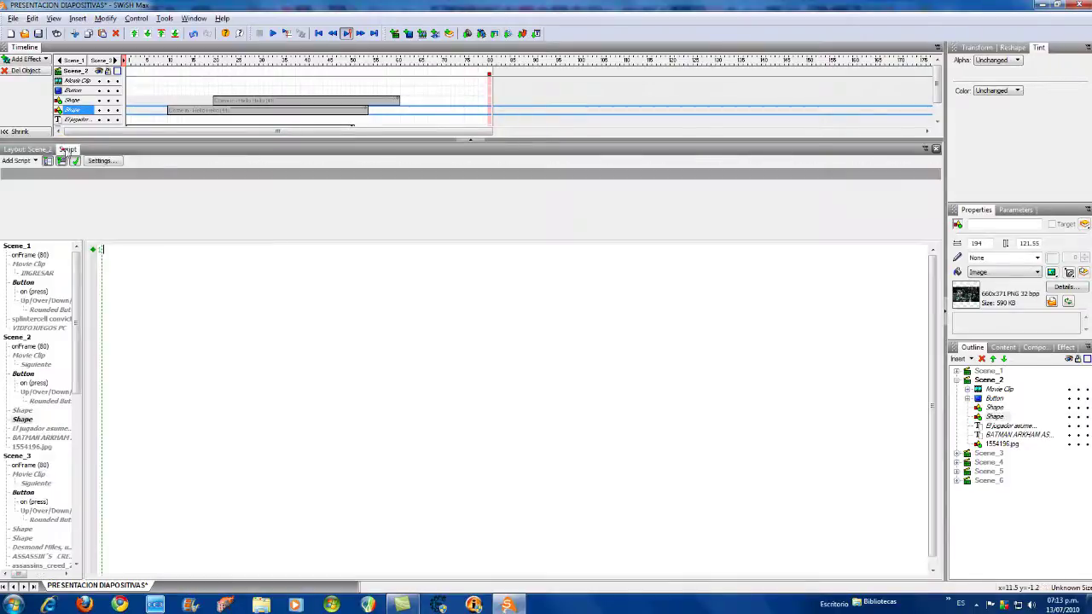
click(17, 161)
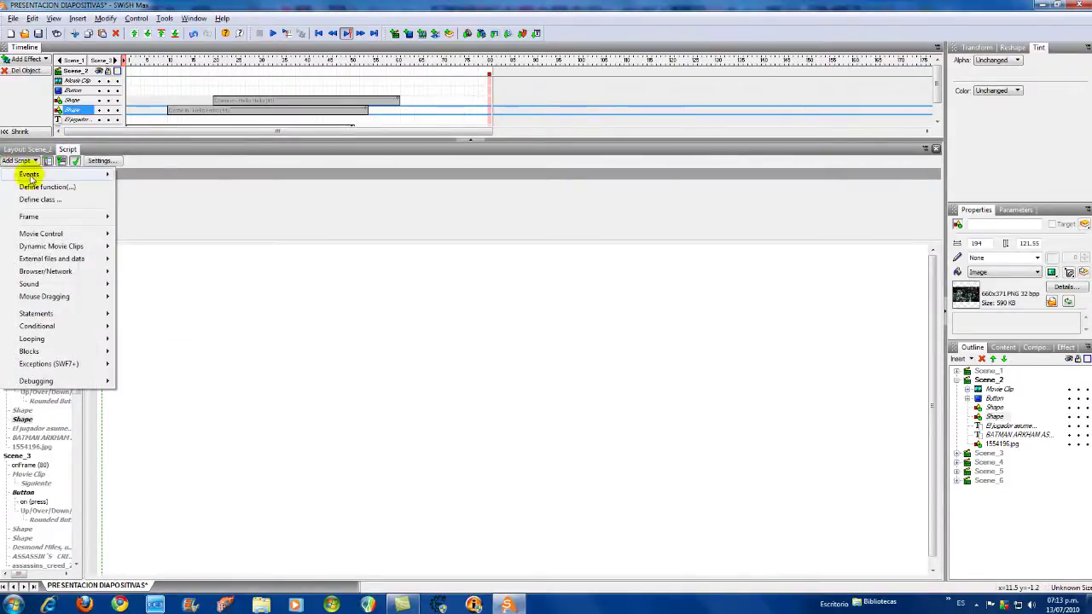
mouse_move(96, 178)
mouse_move(144, 191)
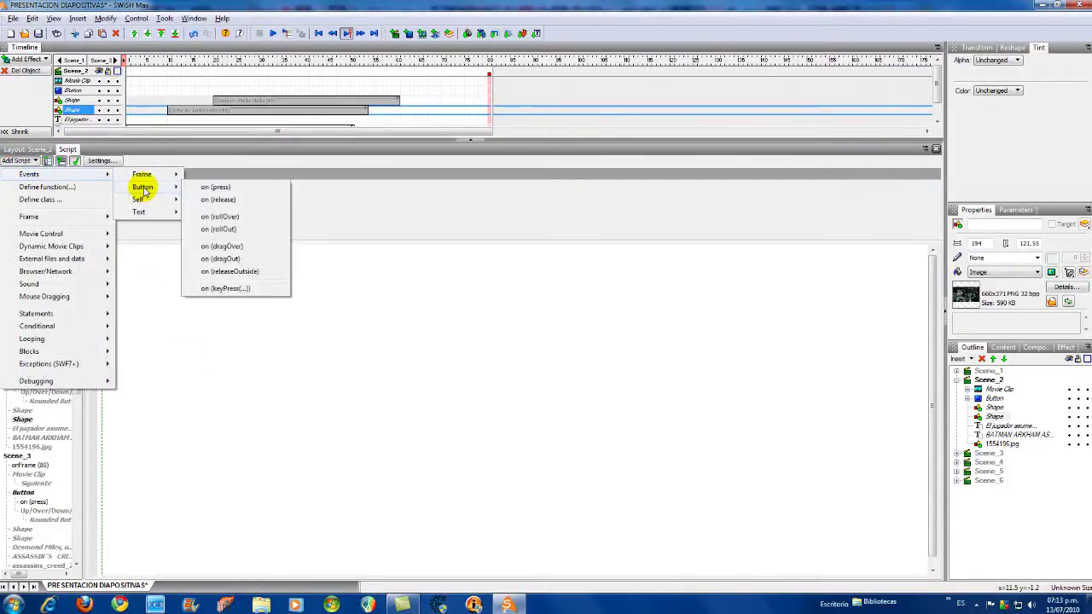
click(243, 219)
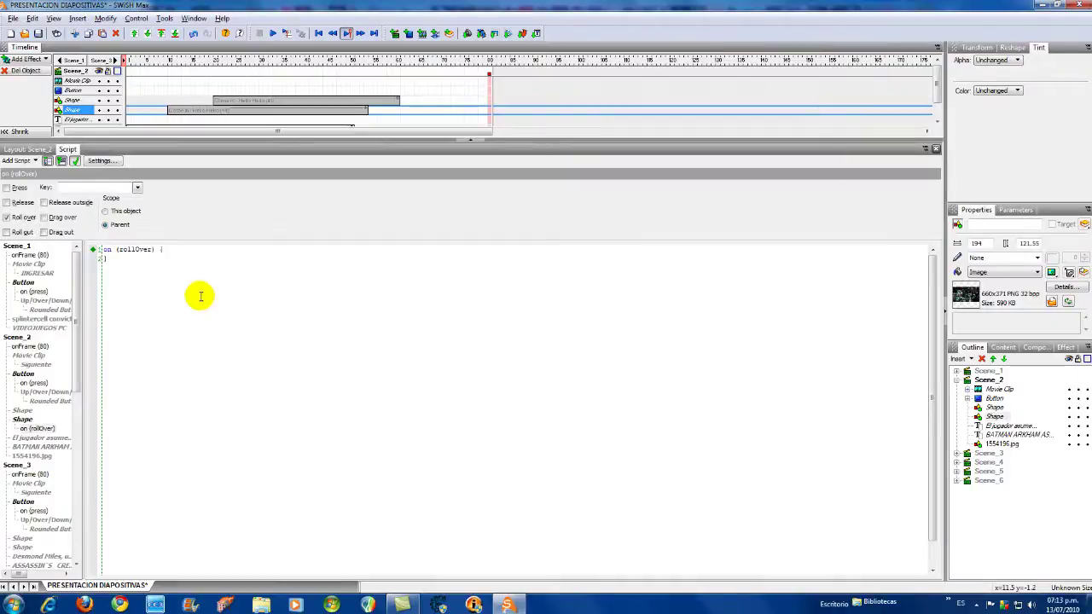
Add a playSound action inside the rollOver event and assign it the Windows Notify sound.
click(20, 161)
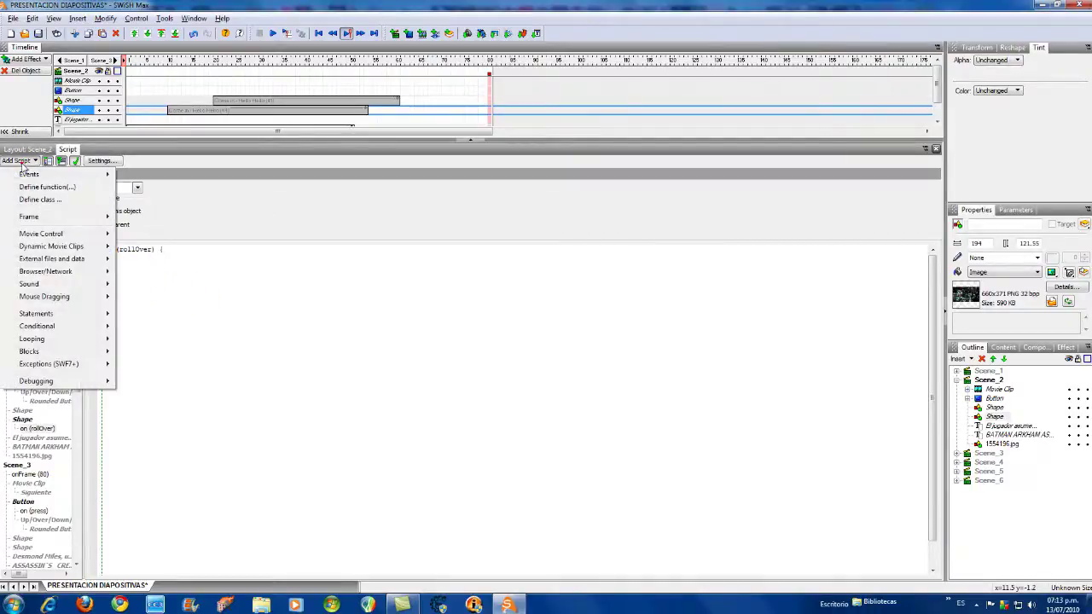
mouse_move(34, 285)
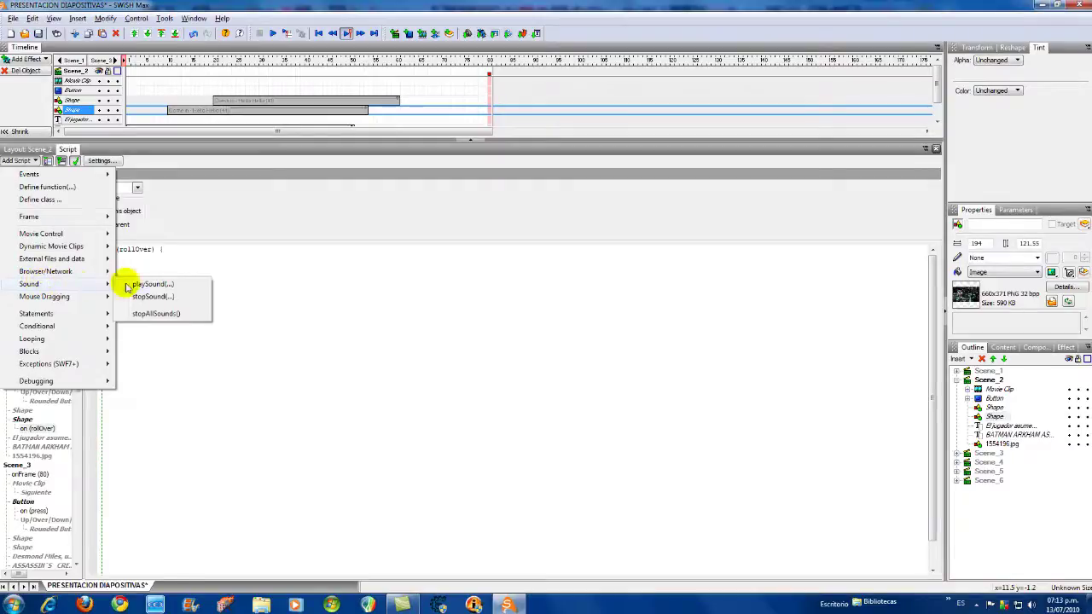
click(177, 285)
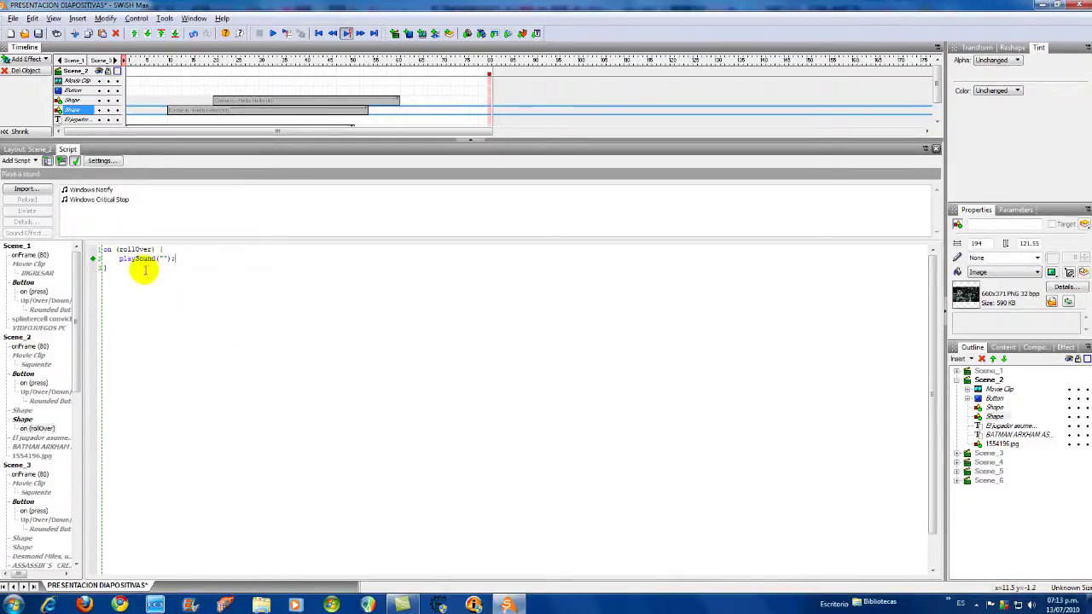
click(94, 191)
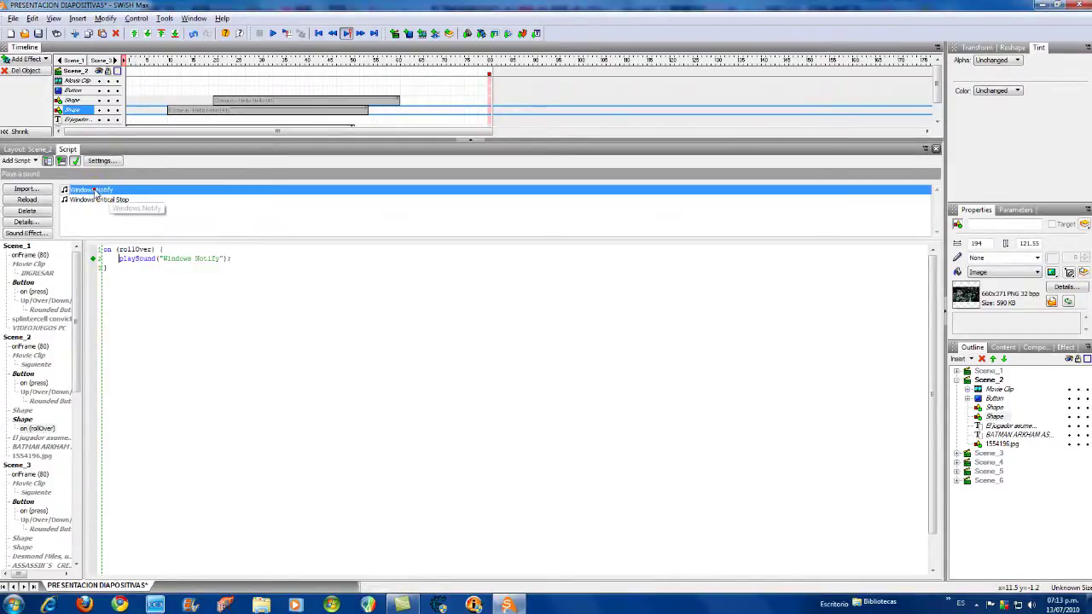
Play back the Windows Notify sound in its media details.
click(27, 222)
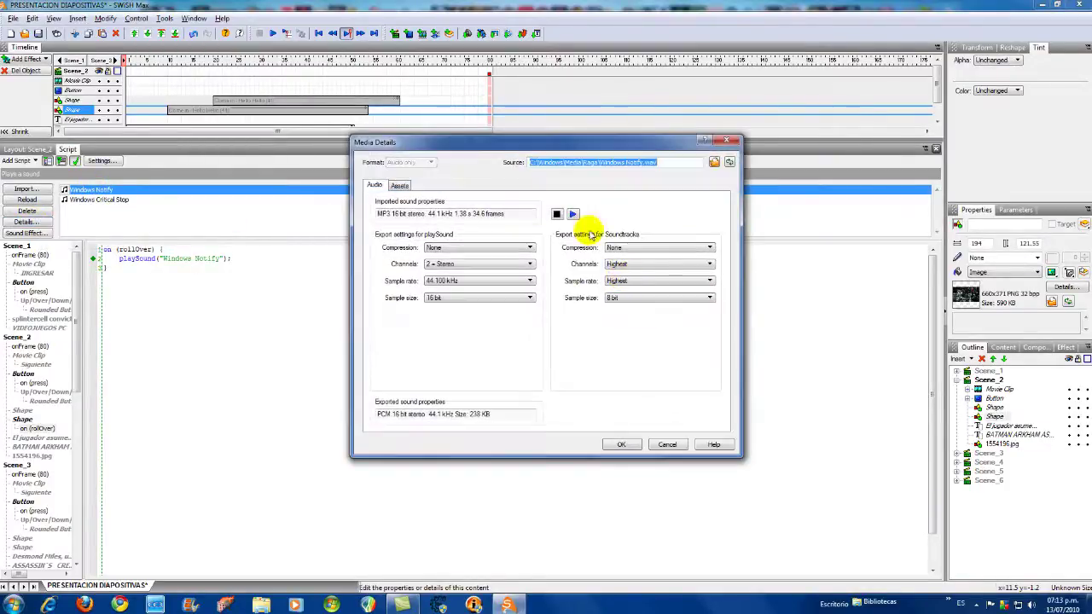
click(573, 214)
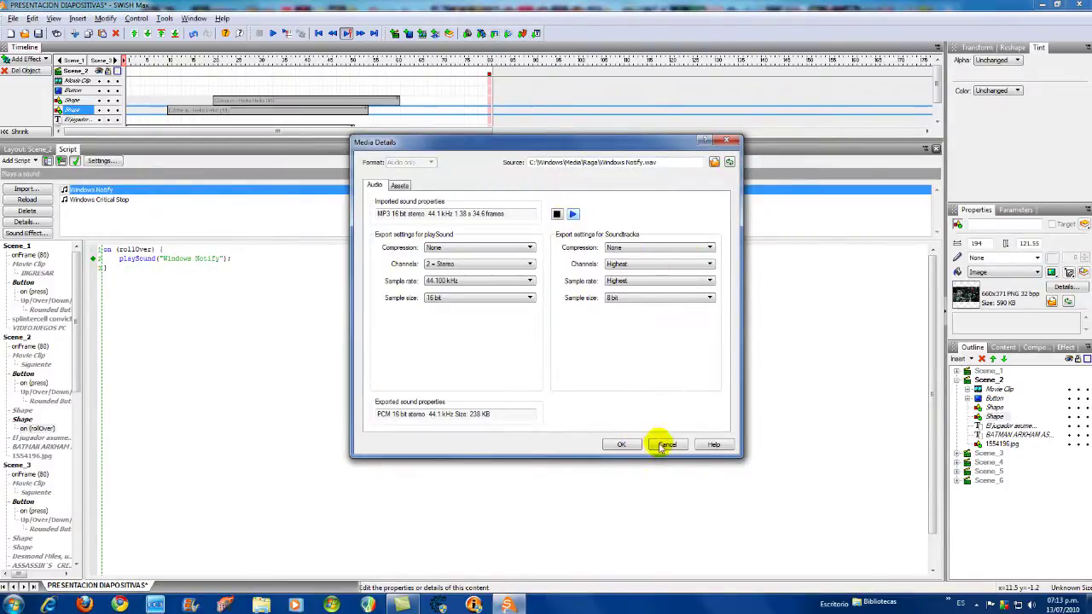
click(623, 445)
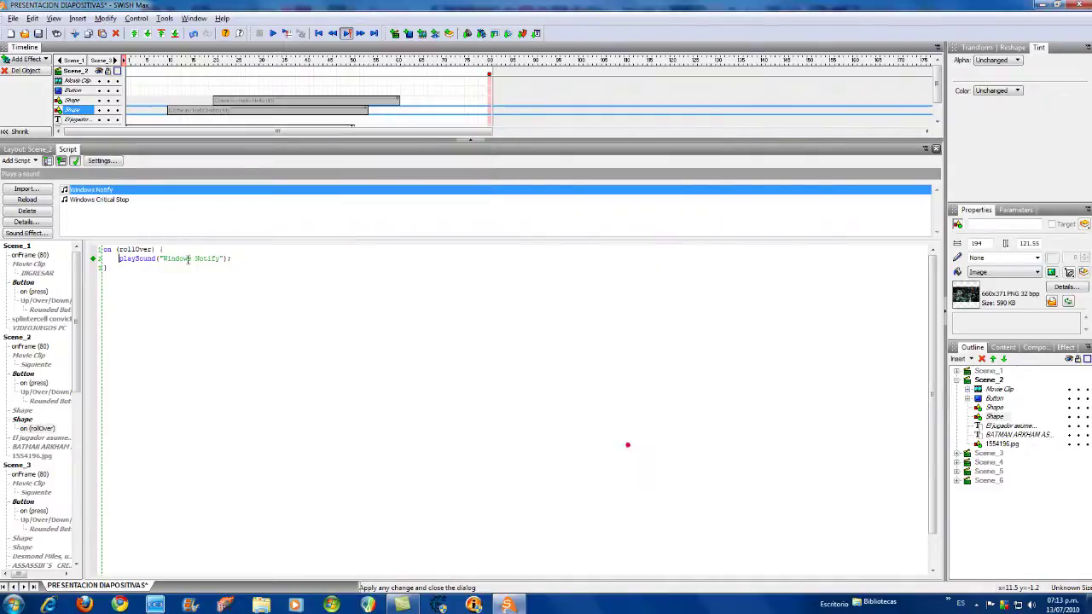
Start importing another sound and browse to the C:\Windows\Media\Raga folder.
click(28, 189)
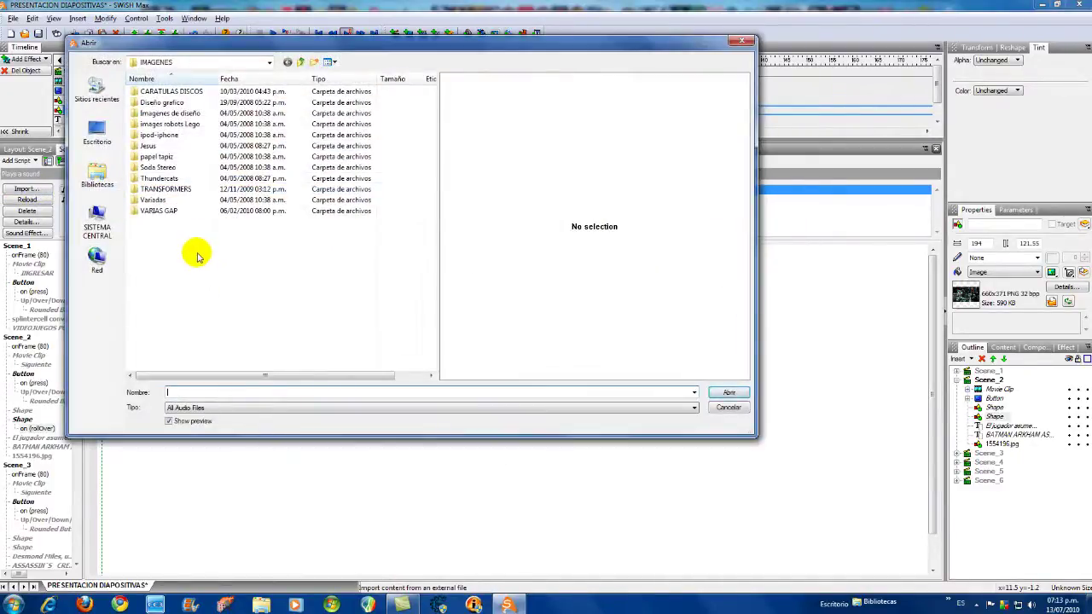
click(97, 218)
double_click(183, 136)
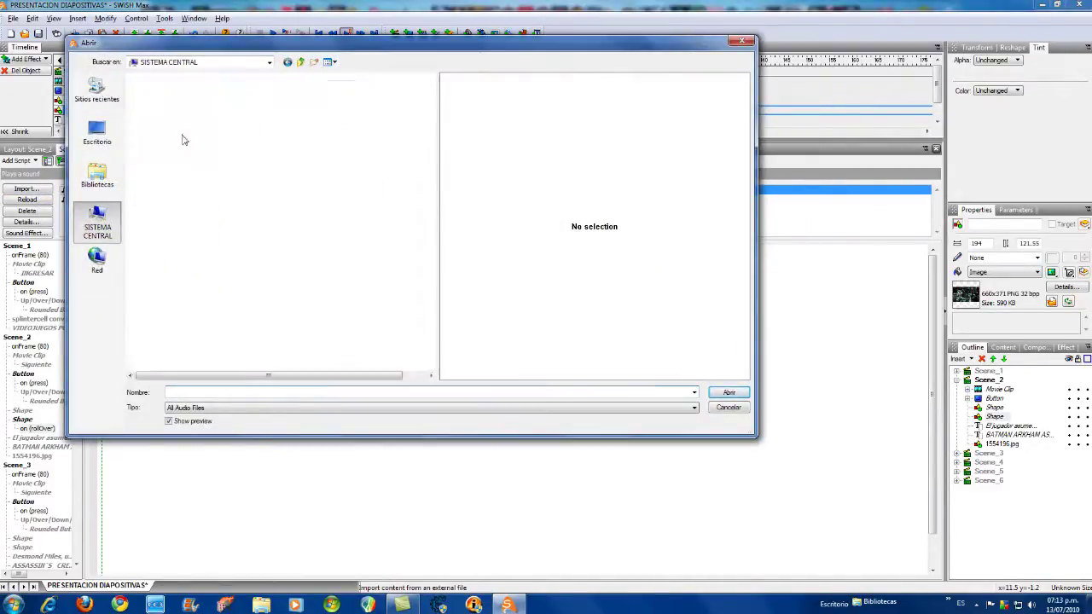
click(97, 218)
double_click(189, 103)
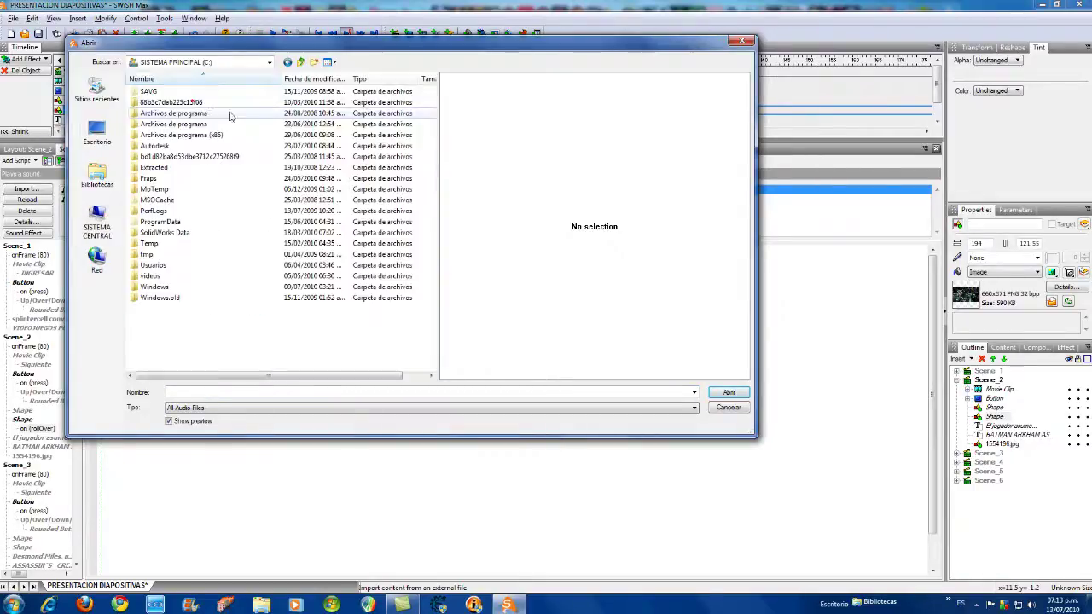
double_click(170, 287)
scroll(196, 295, down, 3)
scroll(216, 297, down, 4)
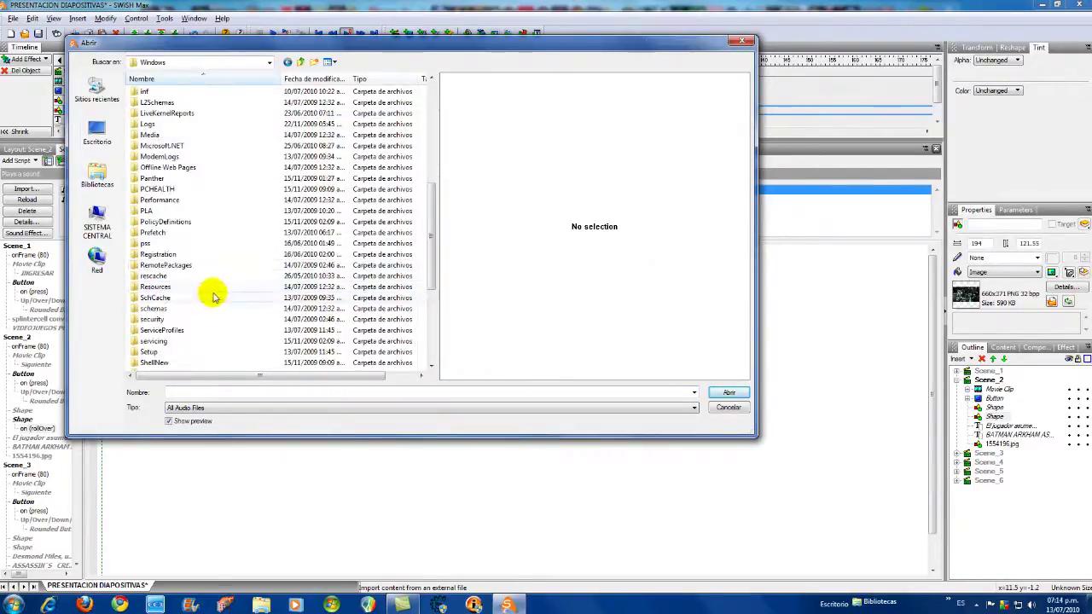
double_click(151, 135)
double_click(152, 199)
Audition several of the Raga sounds and import Windows Battery Low.
click(321, 154)
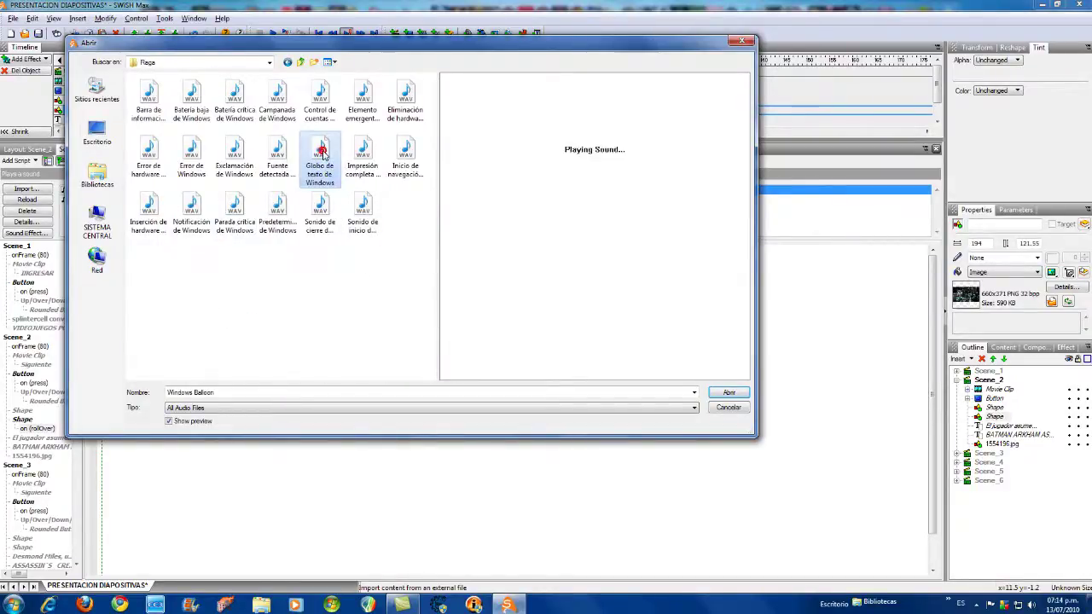
click(363, 98)
click(274, 96)
click(191, 98)
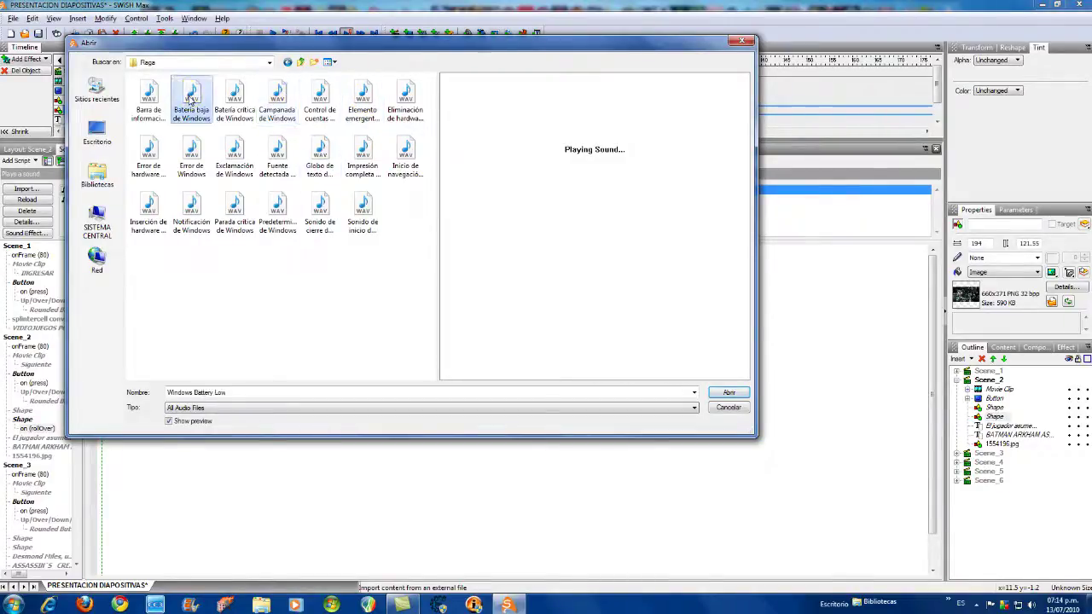
click(154, 101)
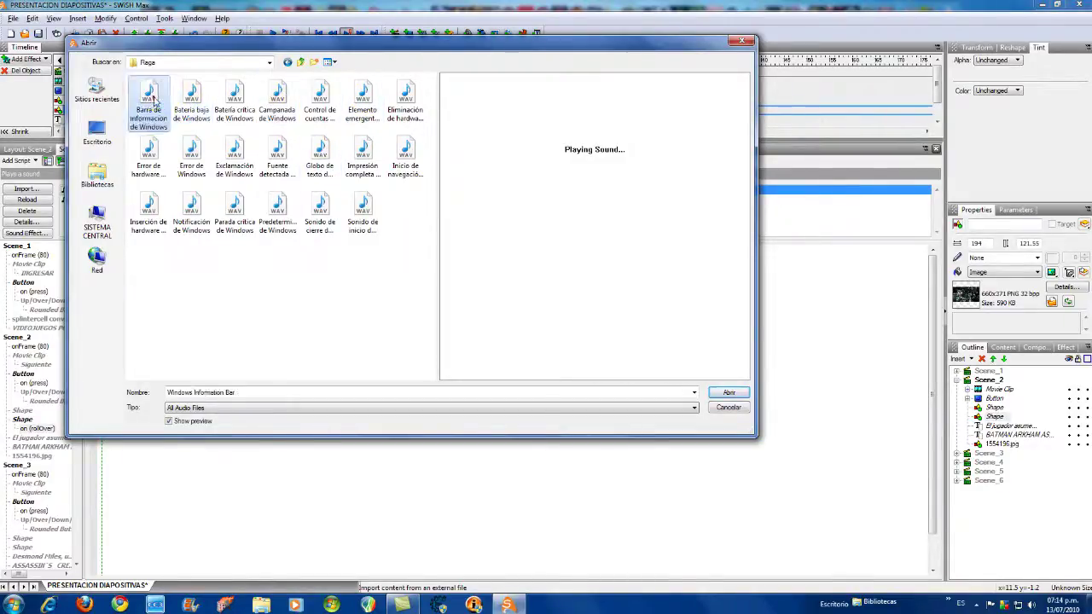
click(184, 93)
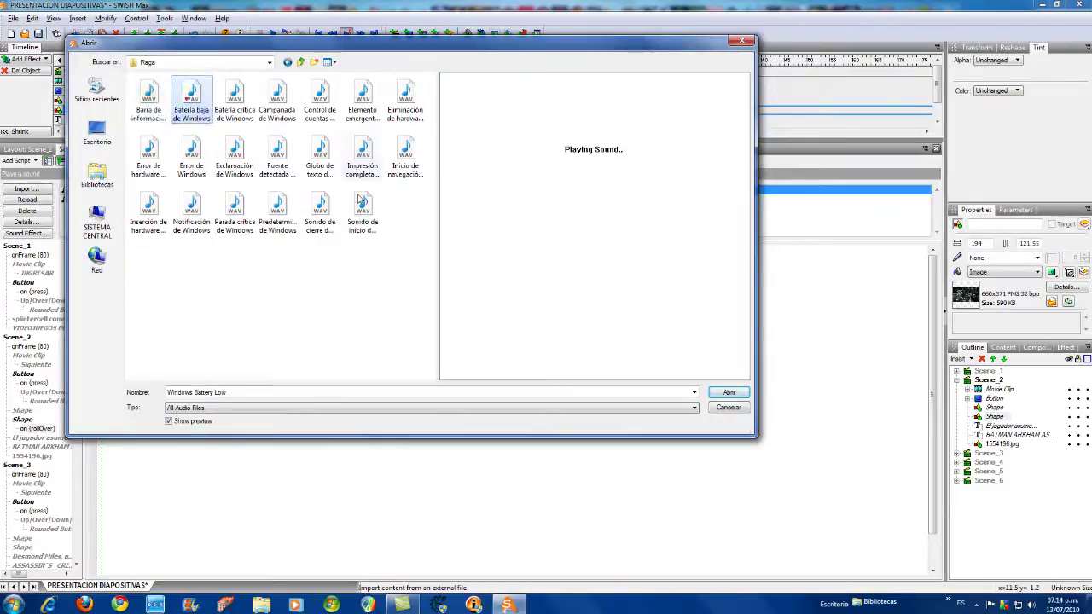
click(730, 393)
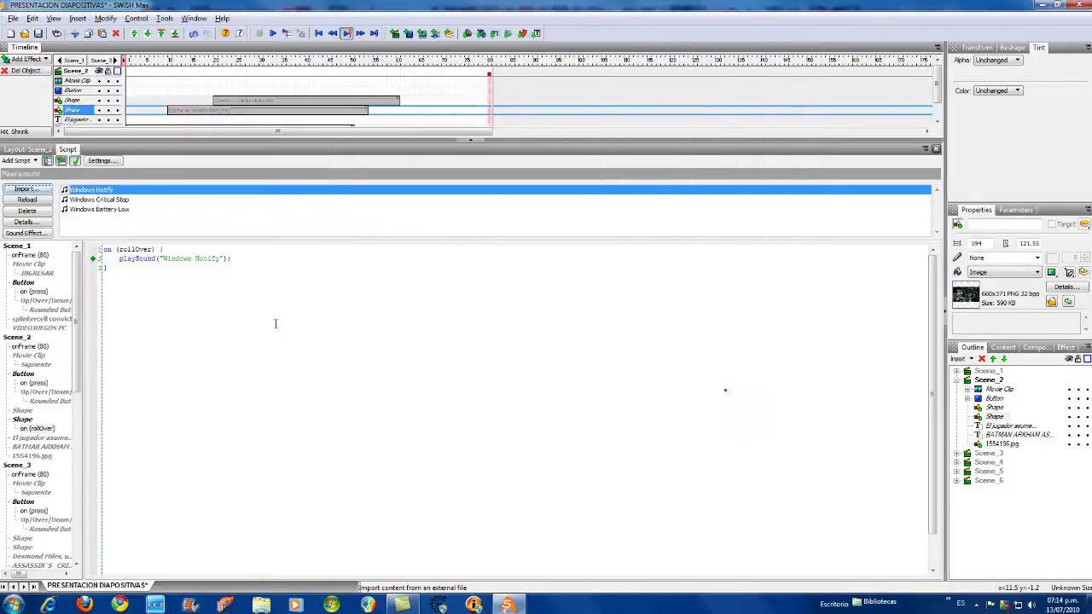
Set the rollOver playSound action to Windows Battery Low and listen to that sound in its media details.
click(101, 210)
click(38, 221)
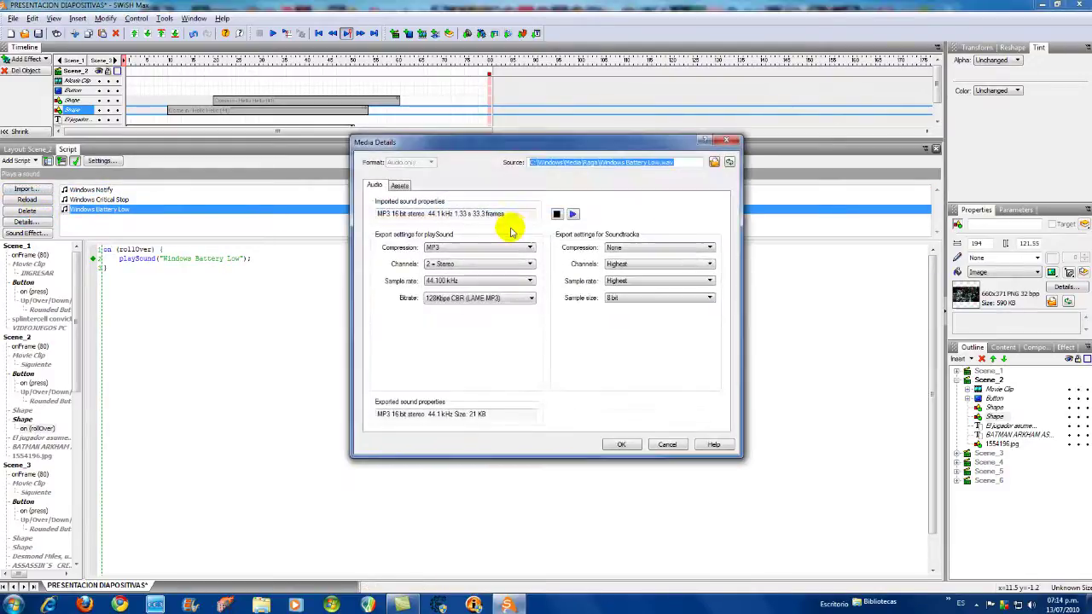
click(572, 214)
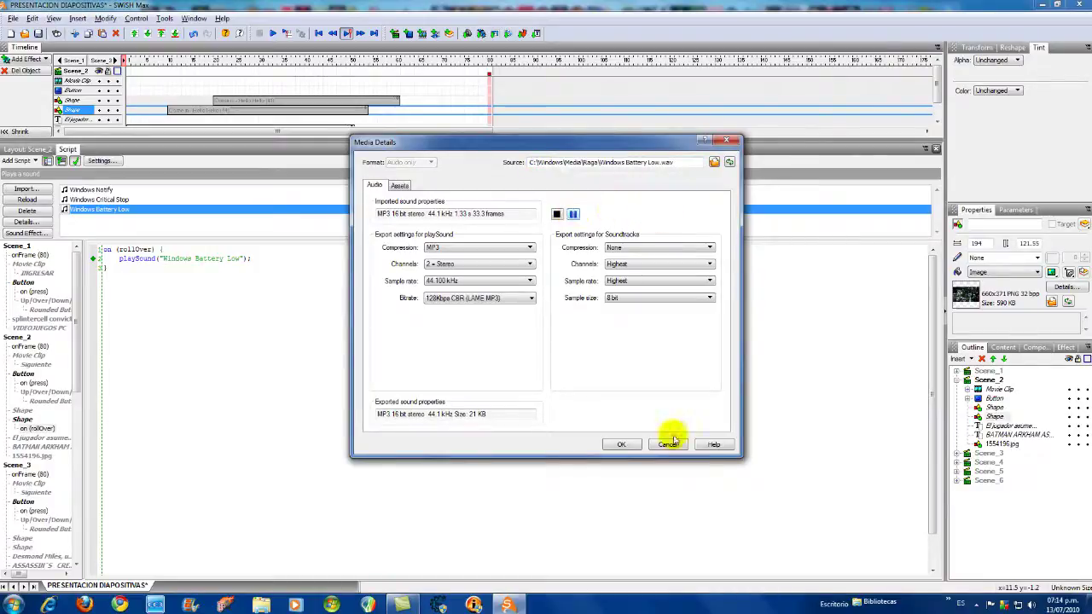
click(622, 444)
Copy the entire rollOver script that plays Windows Battery Low.
click(159, 256)
click(190, 258)
click(246, 260)
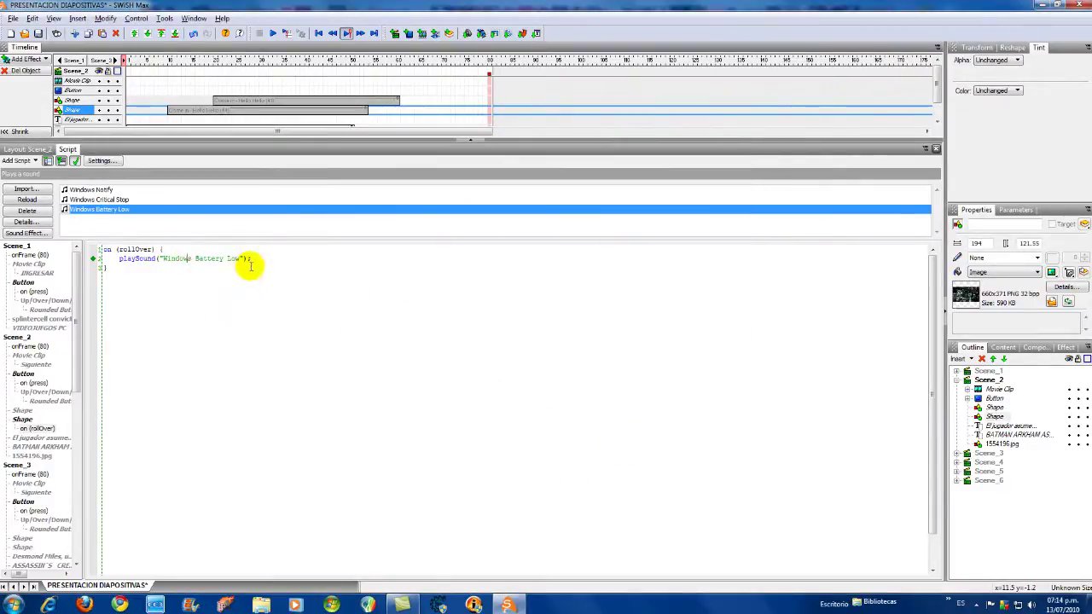
drag(105, 260, 114, 253)
right_click(114, 254)
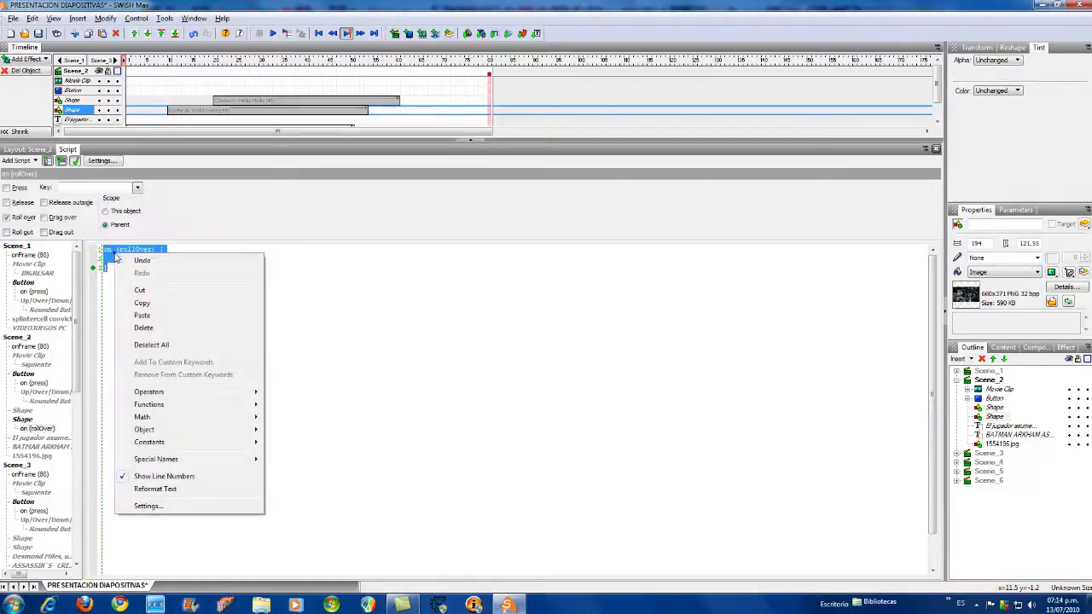
click(142, 303)
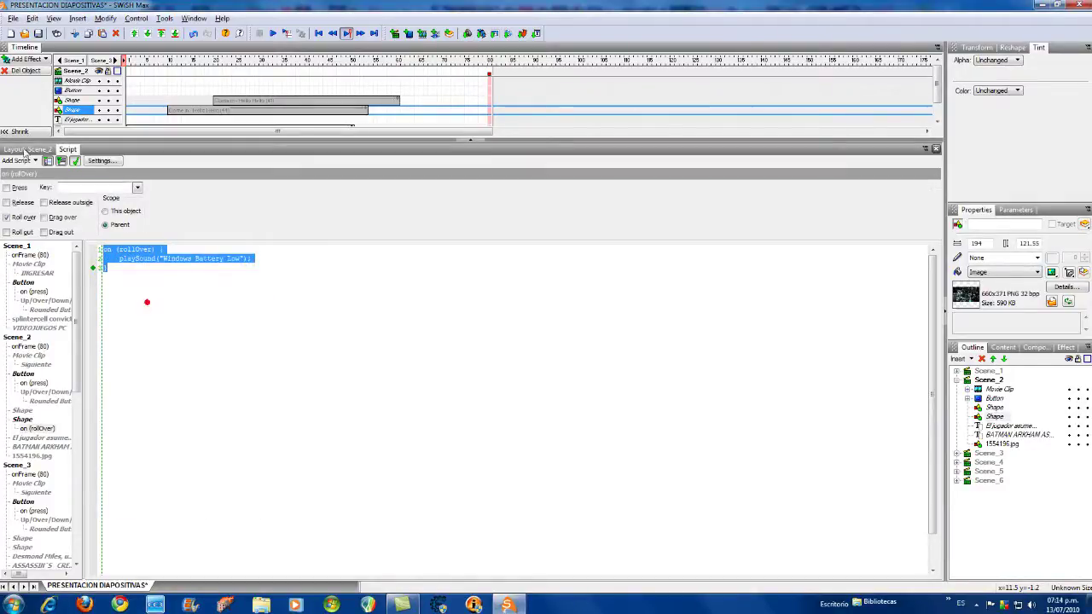
Paste the rollOver sound script onto Scene_2's second gameplay picture, the Joker.
click(27, 150)
click(638, 472)
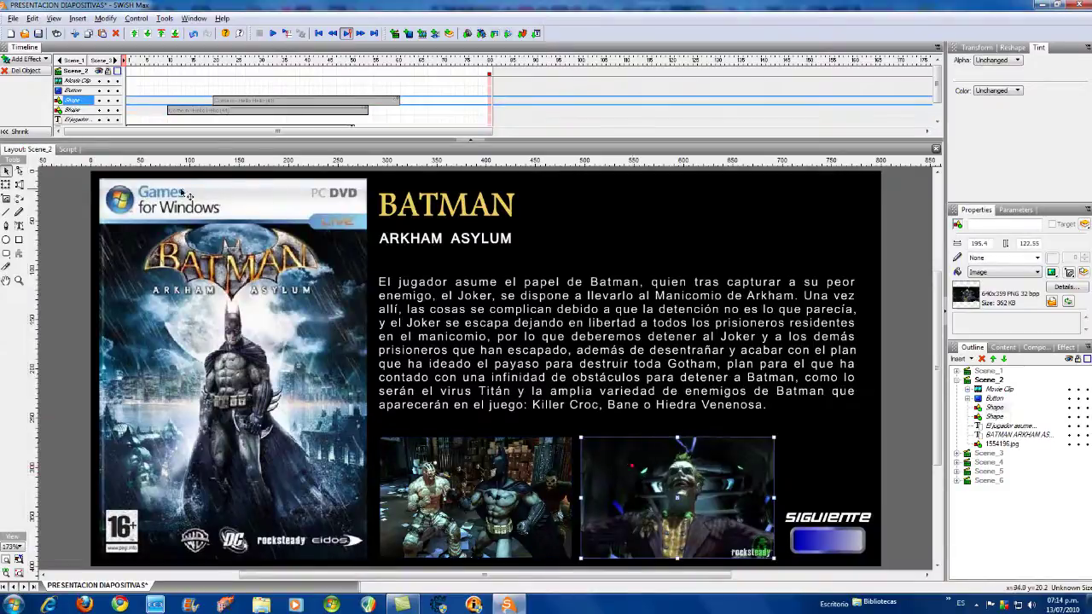
click(67, 151)
right_click(111, 249)
click(151, 285)
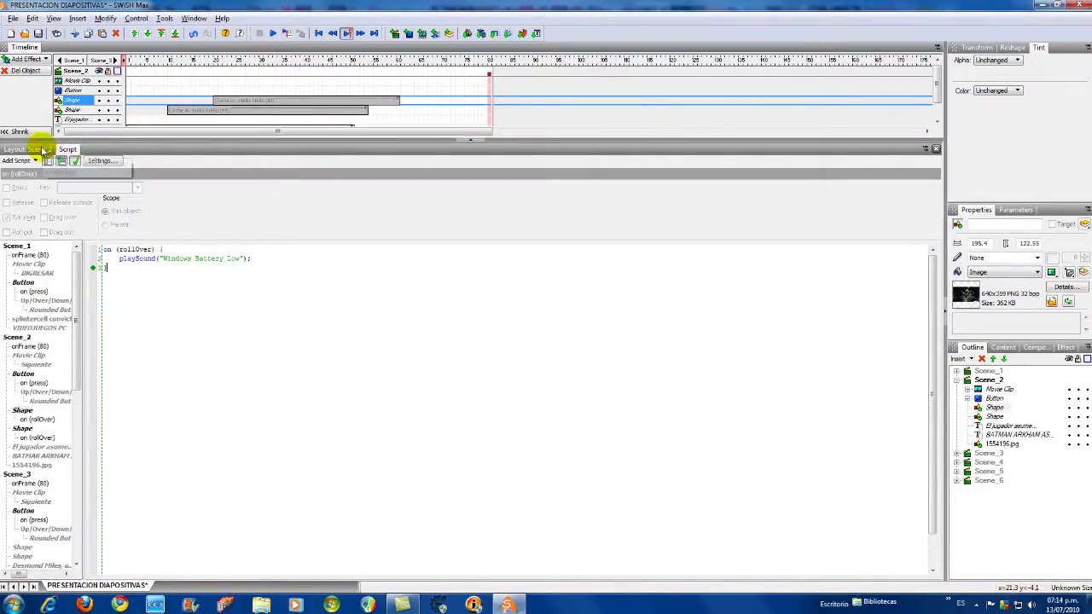
Paste the rollOver sound script onto the first gameplay picture of Scene_3, the Assassin's Creed II slide.
click(27, 150)
click(957, 379)
click(988, 389)
click(126, 59)
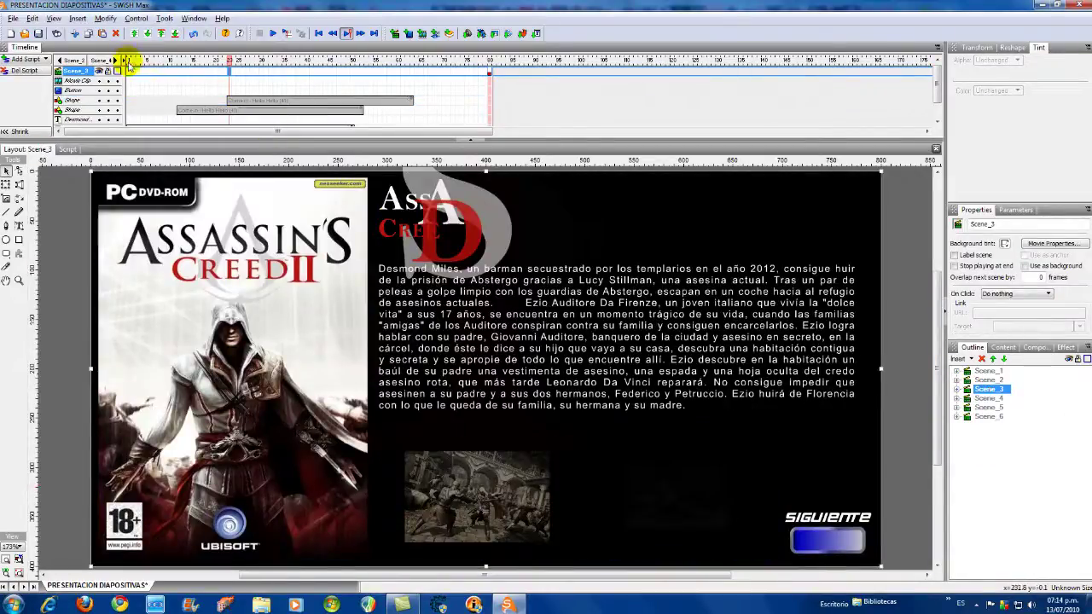
click(493, 484)
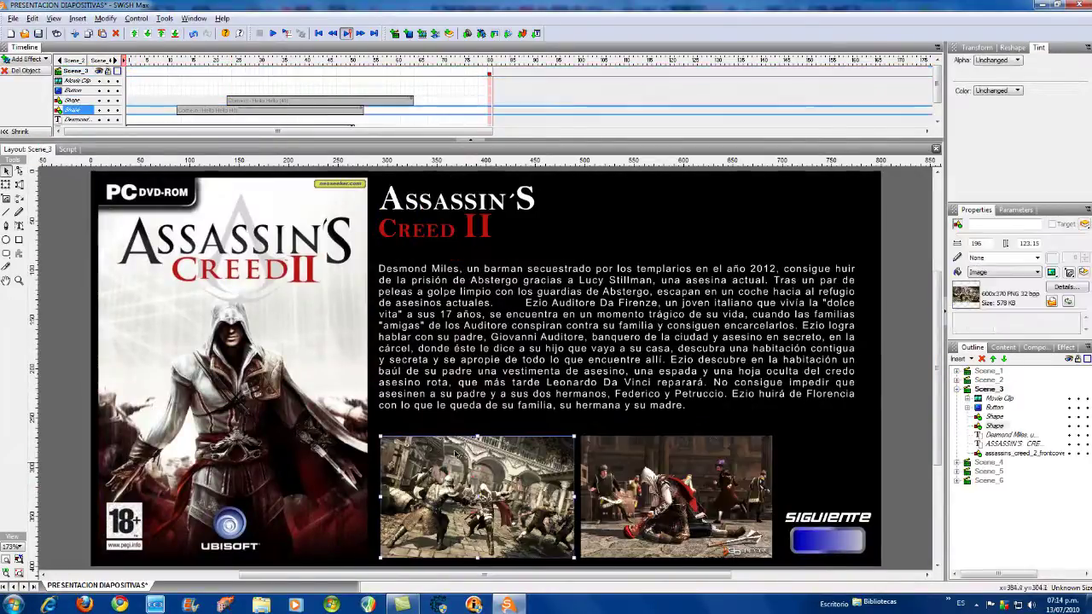
click(68, 149)
right_click(112, 249)
click(154, 285)
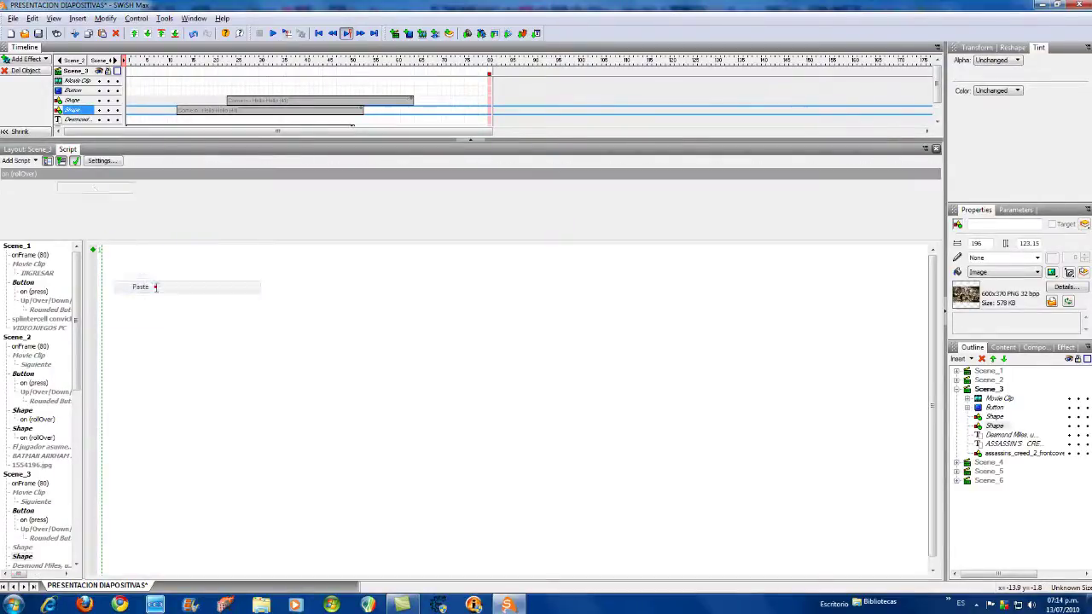
Paste the rollOver sound script onto the second gameplay picture of Scene_3, the Assassin's Creed II slide.
click(27, 149)
click(654, 492)
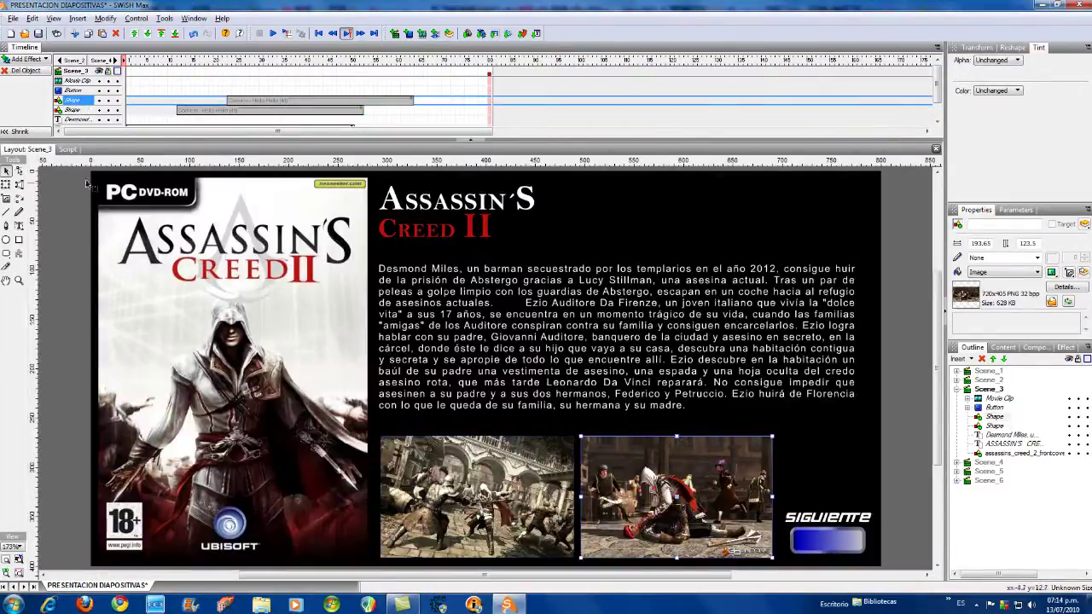
click(70, 150)
right_click(114, 249)
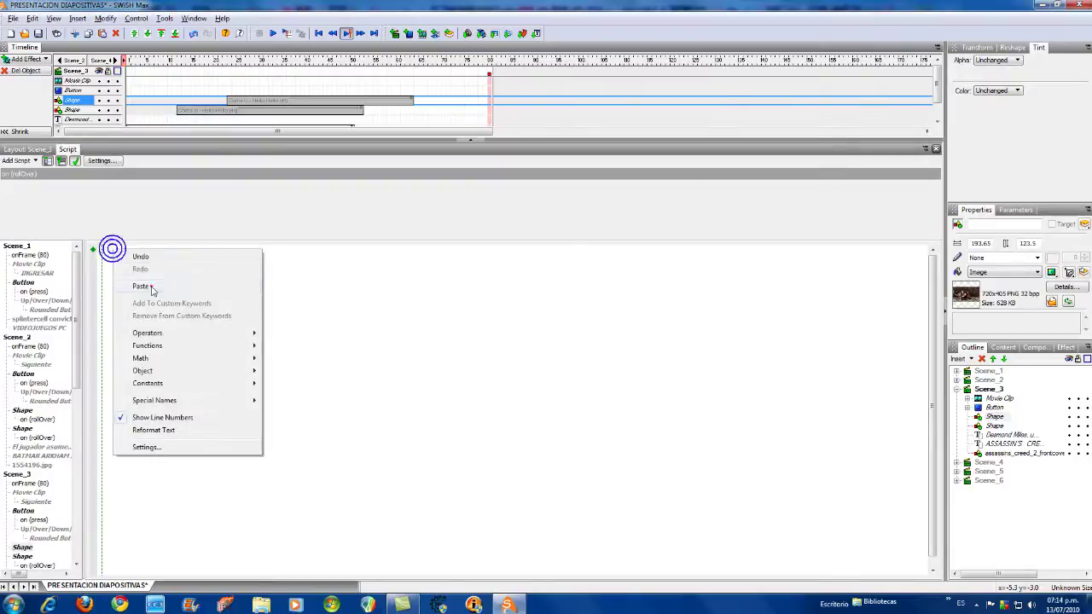
click(151, 285)
click(35, 149)
click(970, 389)
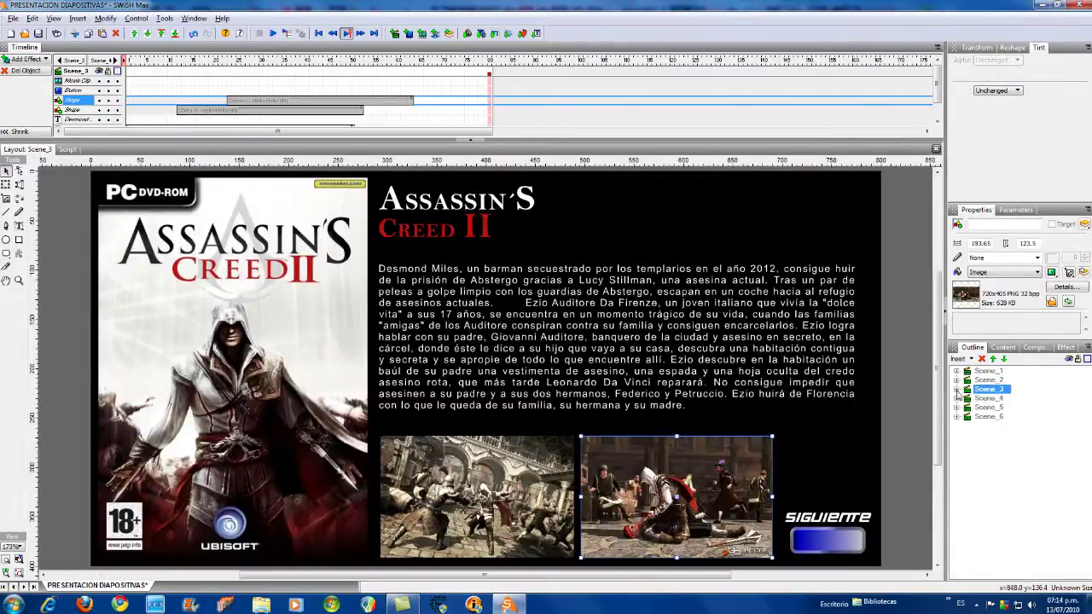
Paste the rollOver sound script onto the first gameplay picture of Scene_4, the Blur slide.
click(988, 399)
click(67, 149)
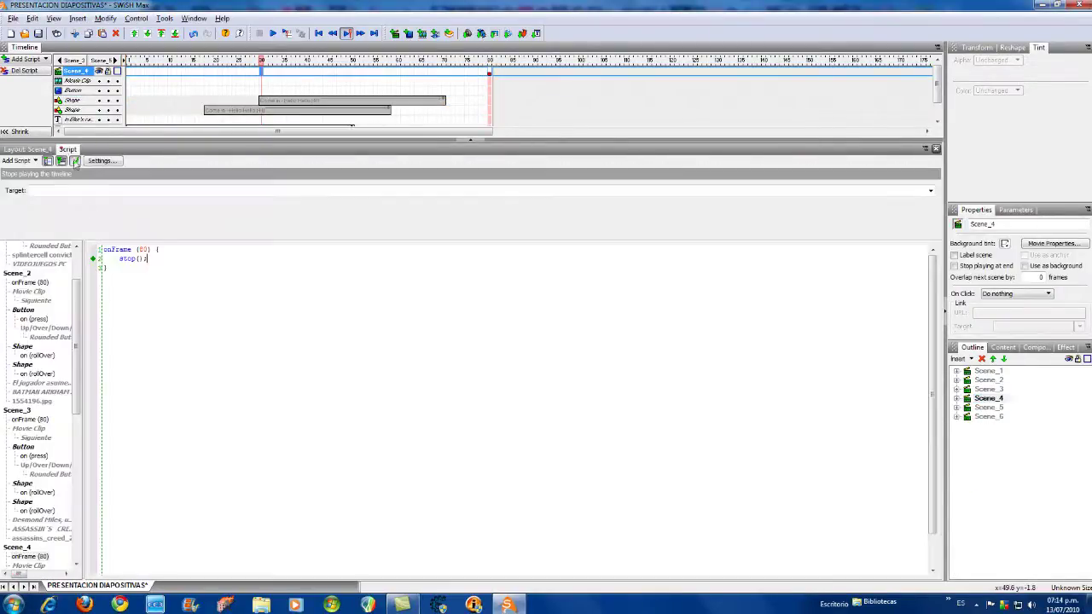
click(26, 150)
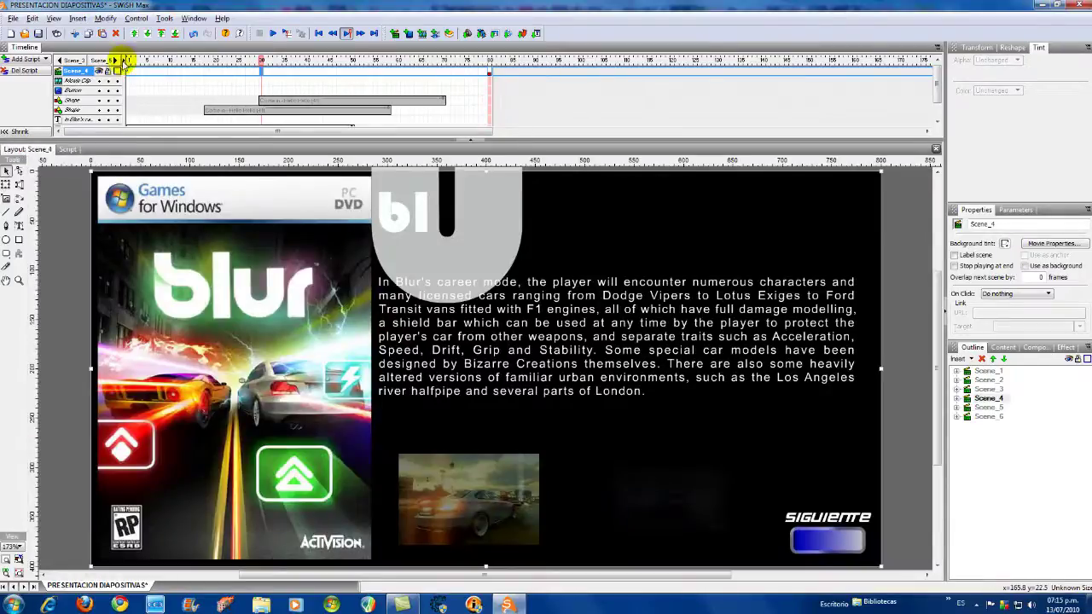
click(124, 61)
click(480, 518)
click(67, 150)
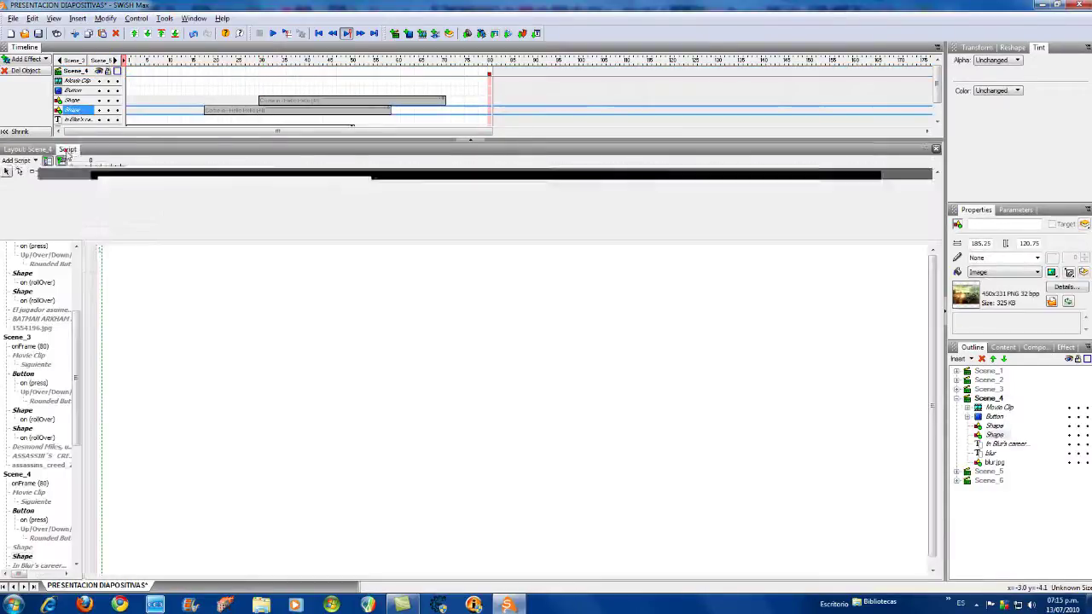
right_click(106, 255)
click(153, 288)
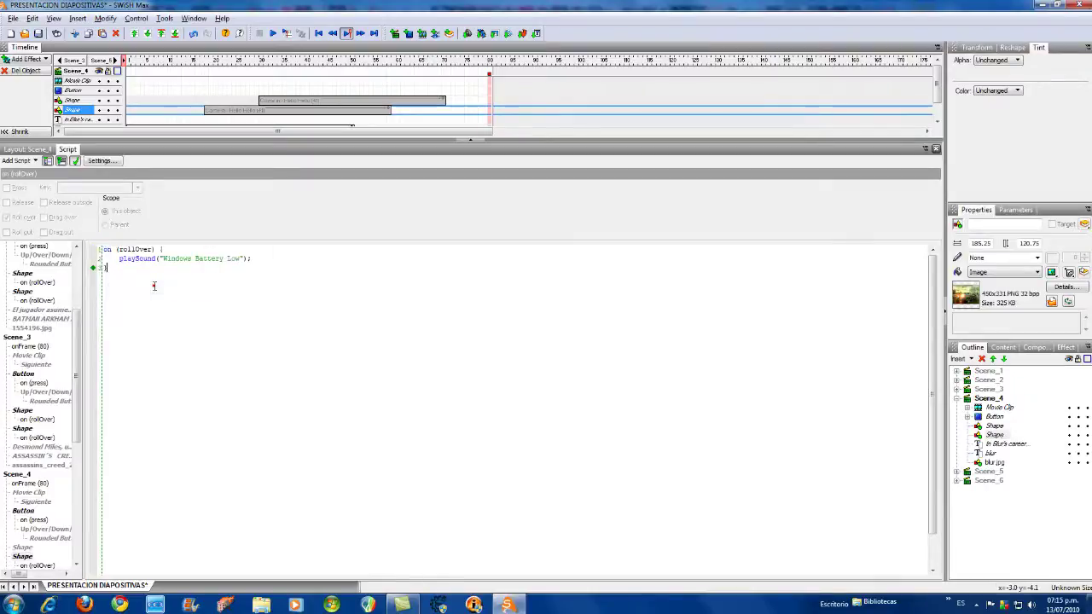
click(34, 151)
Paste the rollOver sound script onto Scene_4's second gameplay picture, the blue car.
click(595, 505)
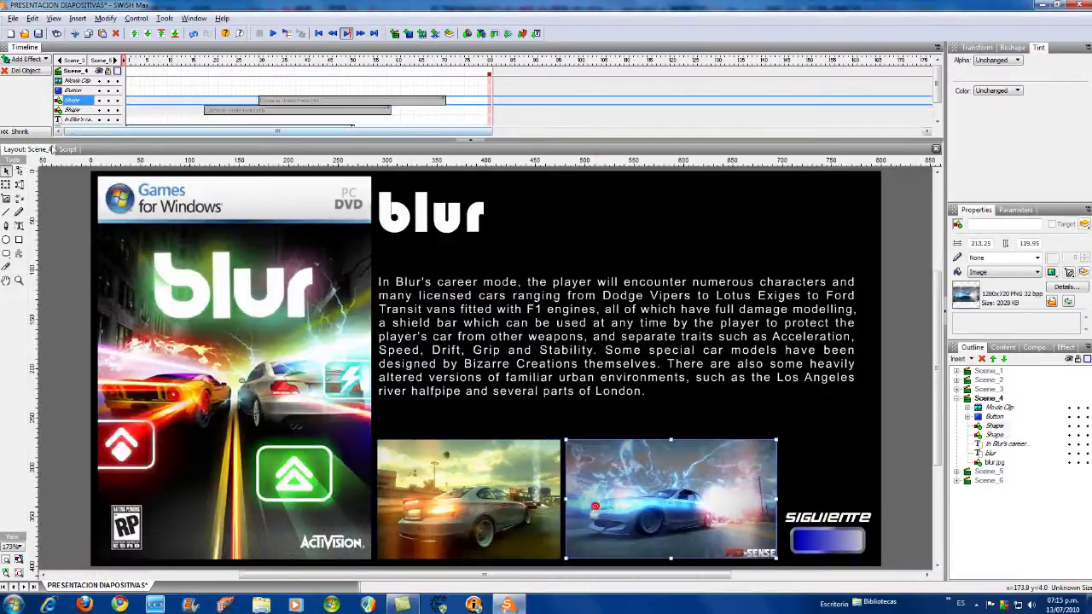
click(68, 149)
right_click(111, 248)
click(145, 290)
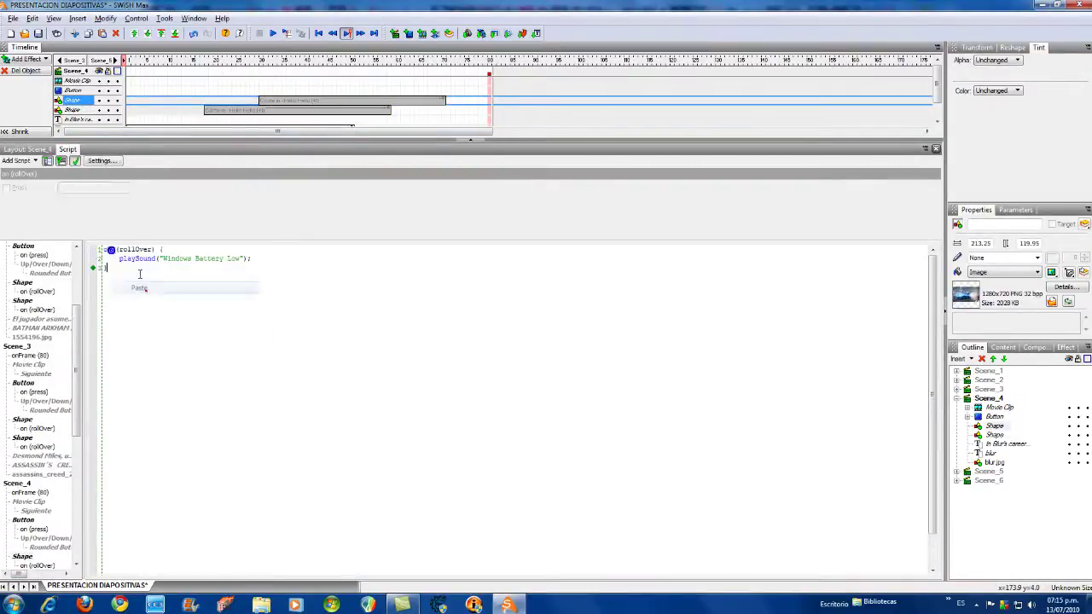
click(39, 151)
click(962, 399)
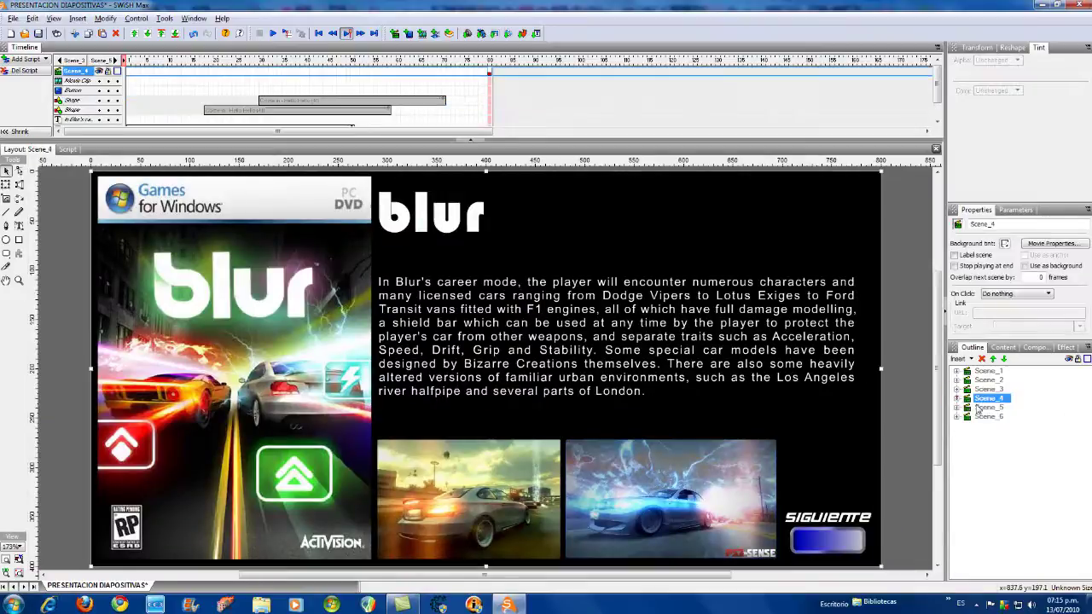
Paste the rollOver sound script onto the first gameplay picture of Scene_5, the Prince of Persia slide.
click(988, 407)
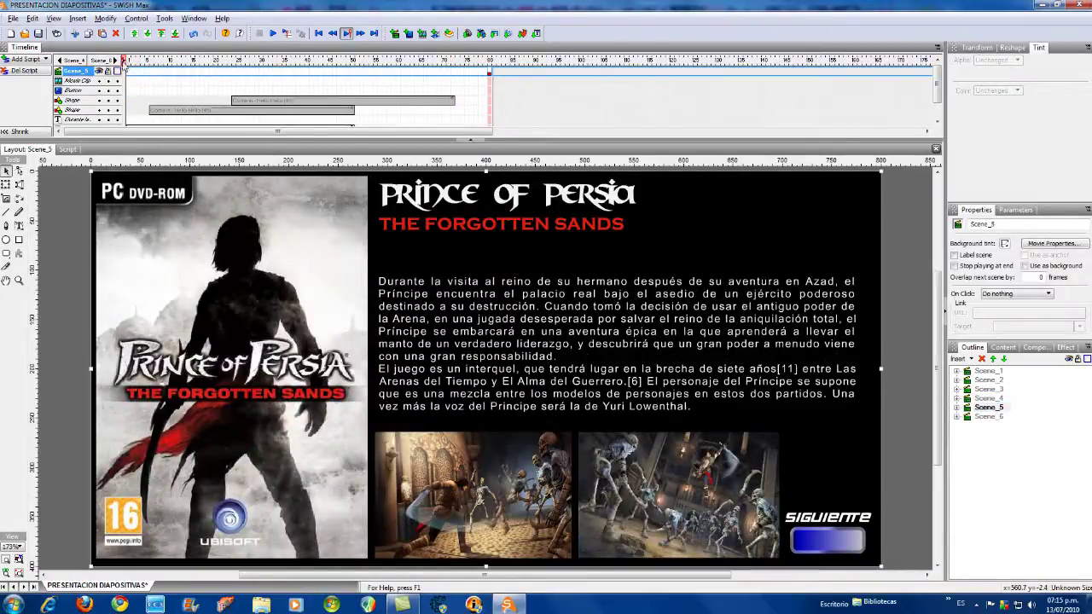
click(453, 443)
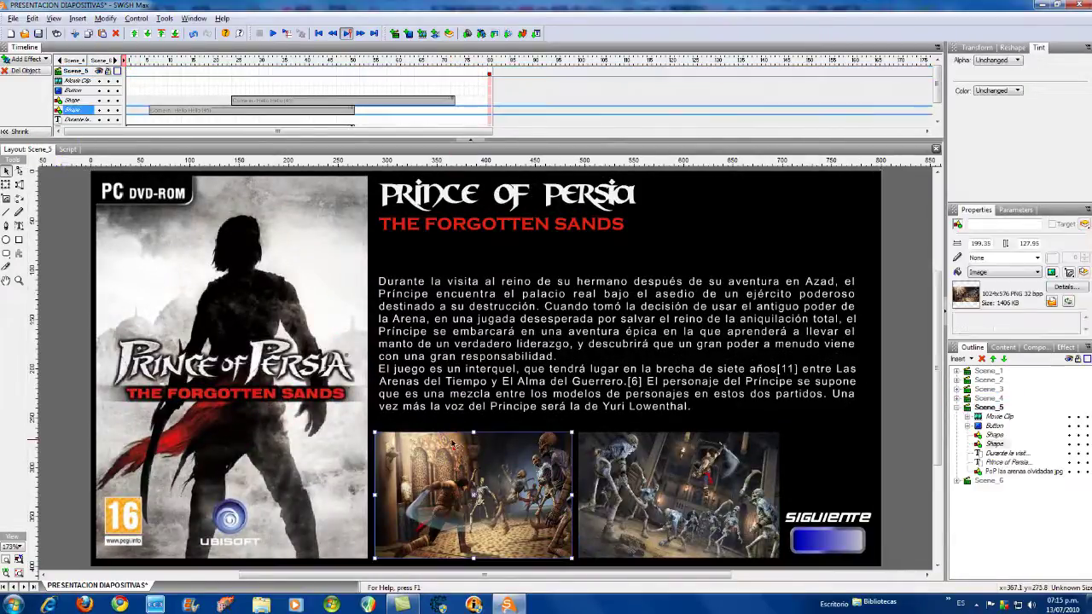
click(66, 149)
right_click(116, 255)
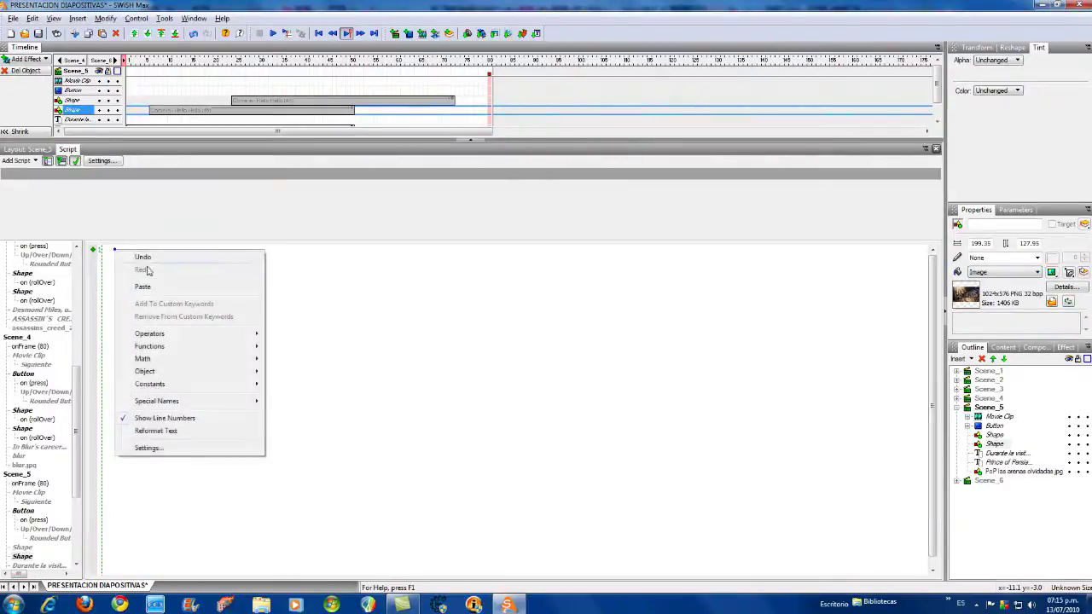
click(143, 287)
click(38, 150)
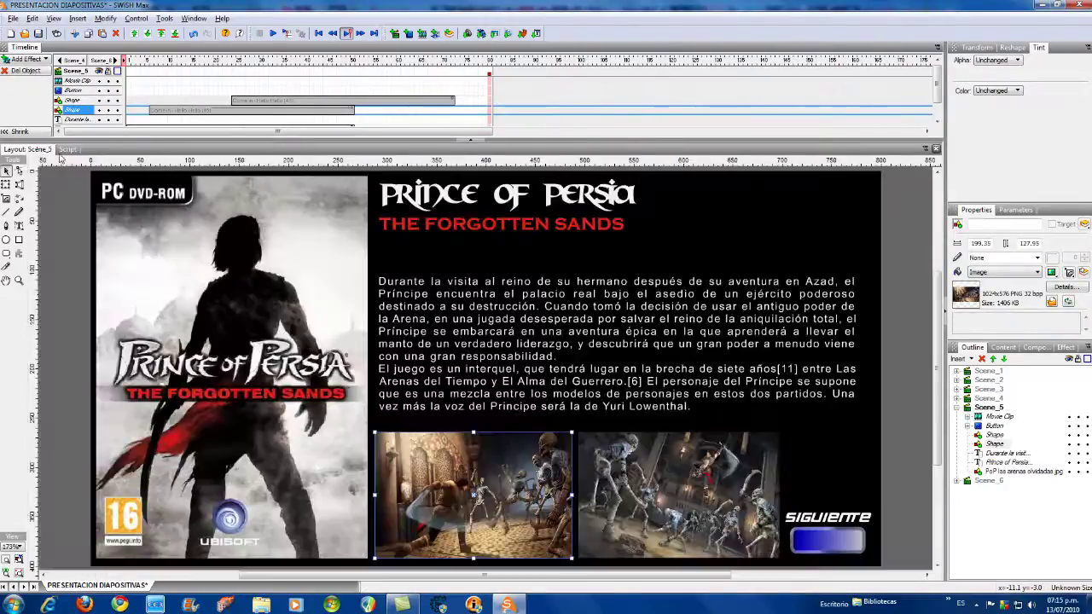
Paste the rollOver sound script onto Scene_5's second gameplay picture, the skeleton battle.
click(736, 486)
click(67, 150)
right_click(109, 253)
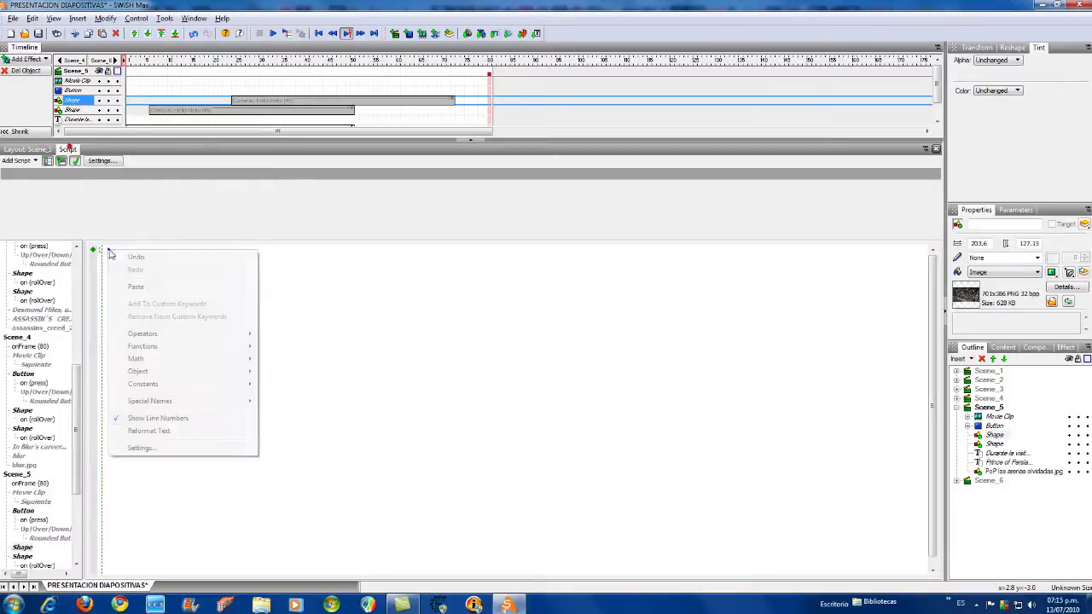
click(138, 287)
click(38, 150)
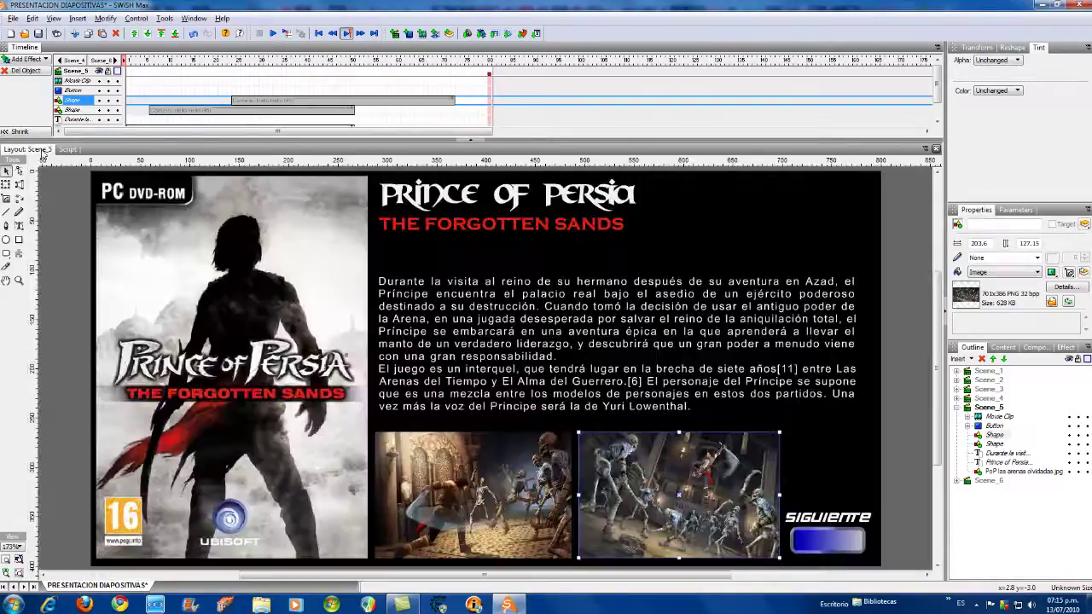
click(957, 411)
Paste the rollOver sound script onto the first gameplay picture of Scene_6, the Just Cause 2 slide.
click(990, 417)
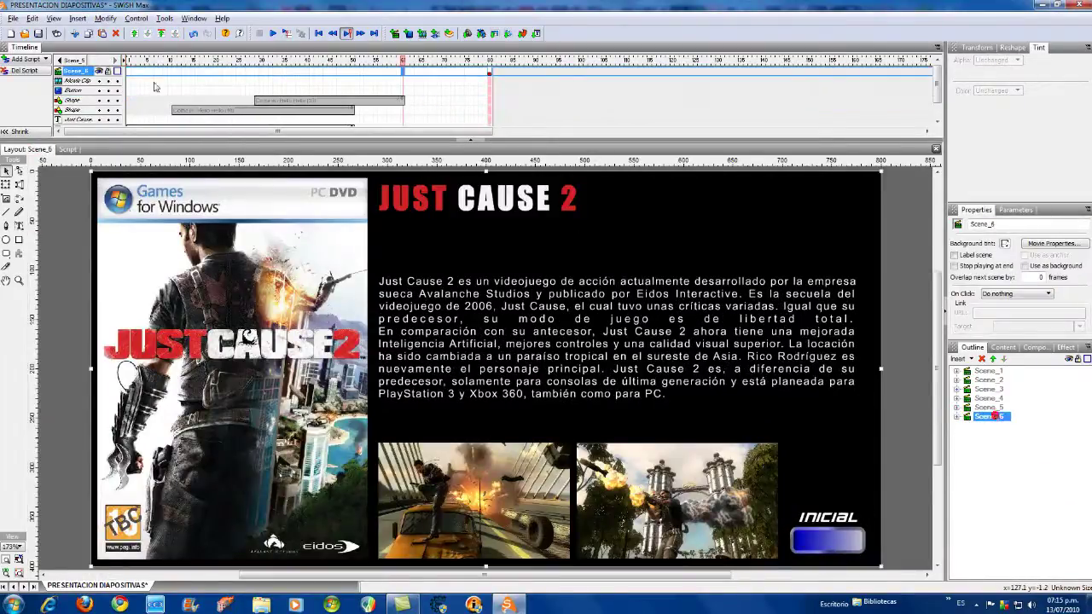
click(464, 479)
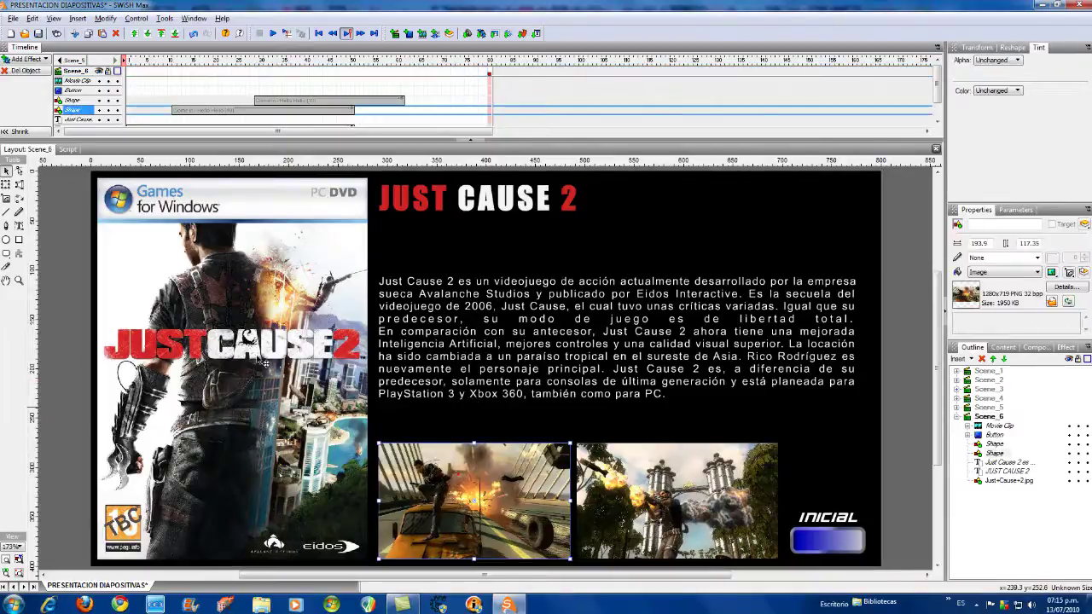
click(67, 150)
right_click(109, 250)
click(138, 286)
click(38, 150)
Paste the rollOver sound script onto Scene_6's second gameplay picture, the one with the towers.
click(620, 498)
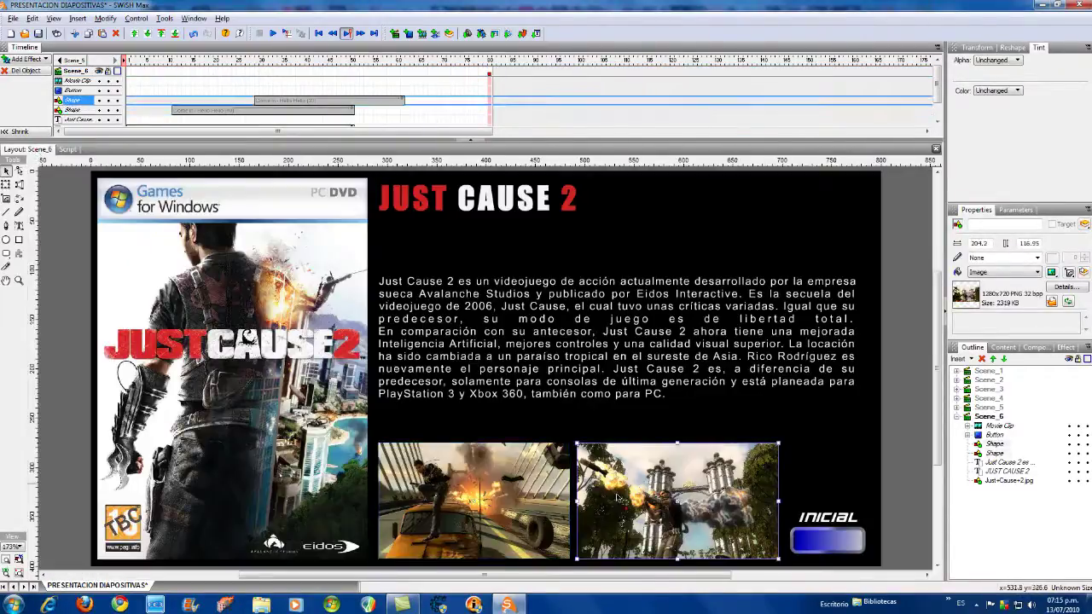
click(68, 149)
right_click(109, 250)
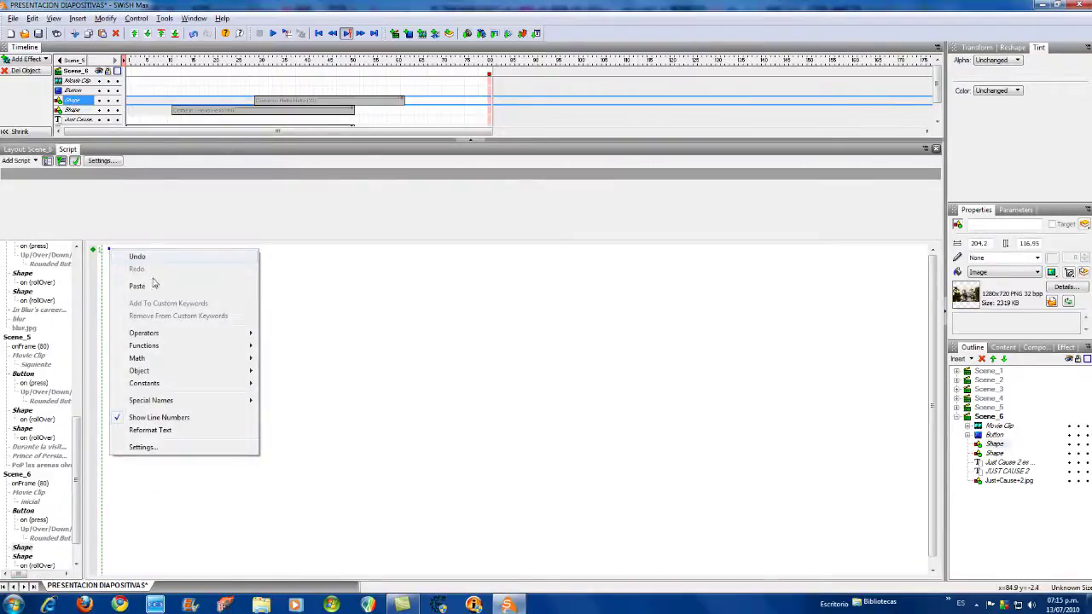
click(219, 284)
click(25, 150)
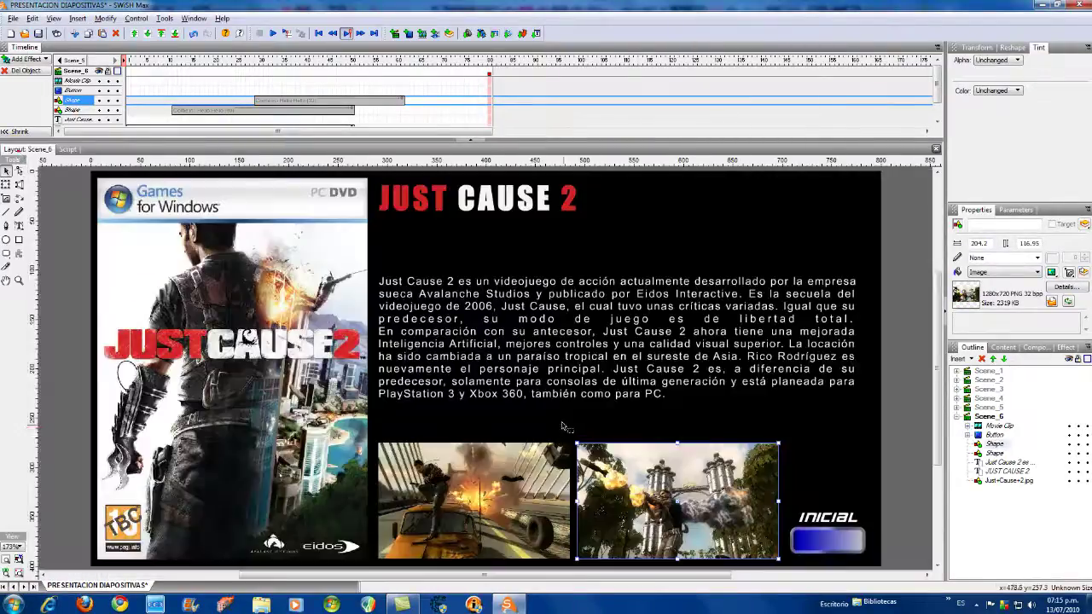
click(956, 416)
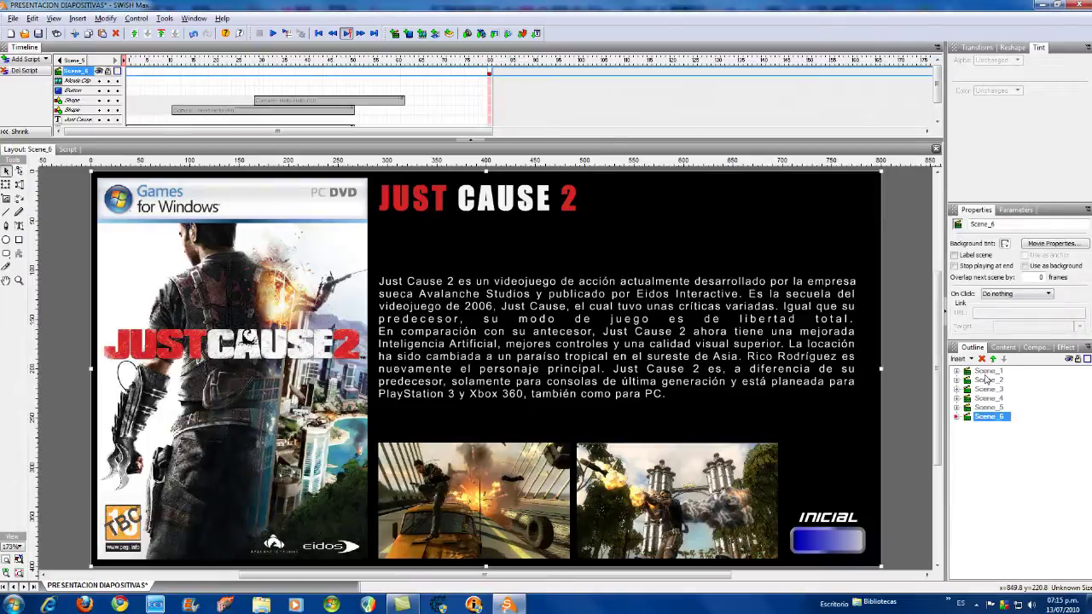
Give the Splinter Cell Conviction cover in Scene_1 an on (rollOver) button event containing a playSound action.
click(988, 373)
click(733, 264)
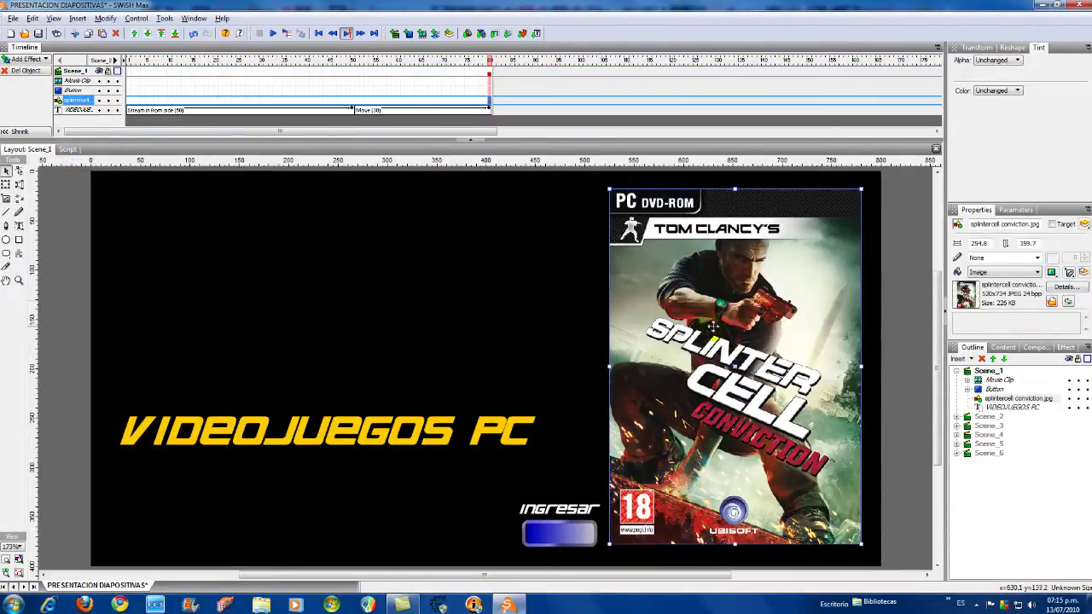
click(68, 149)
click(17, 161)
mouse_move(94, 174)
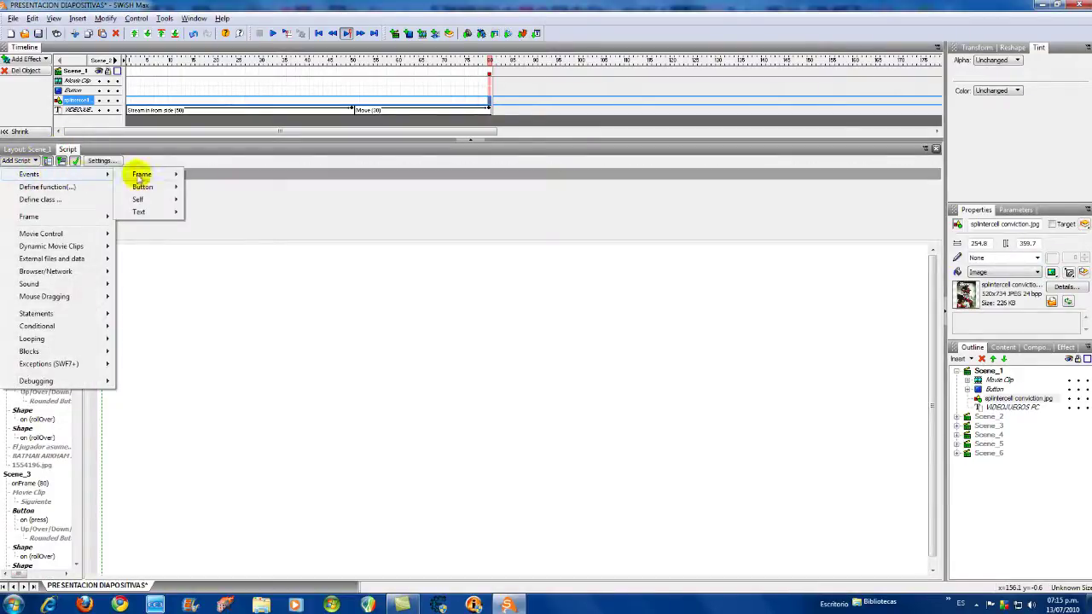
mouse_move(142, 187)
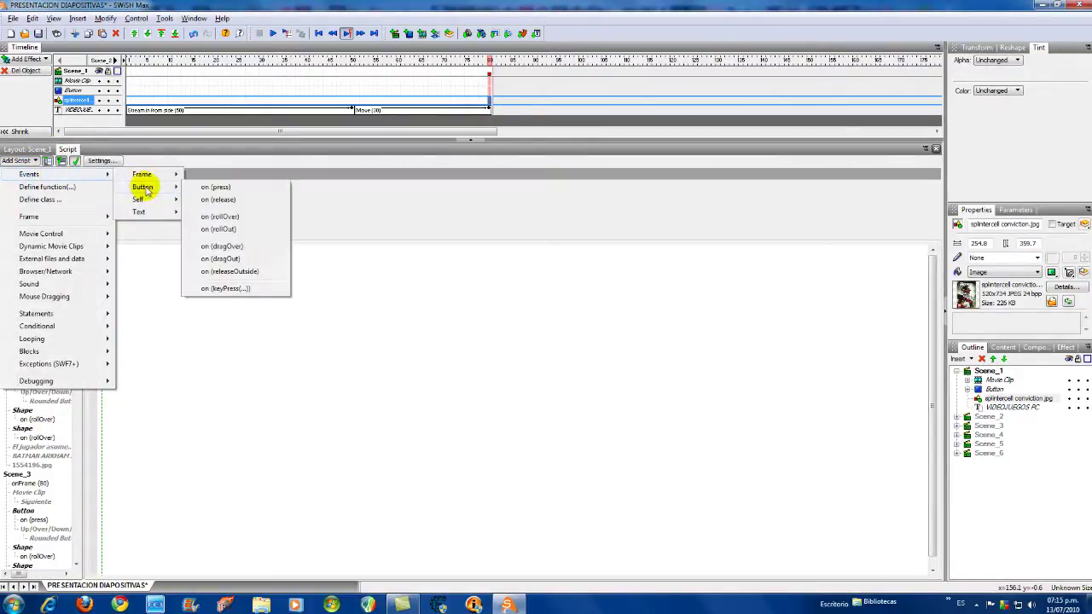
click(220, 217)
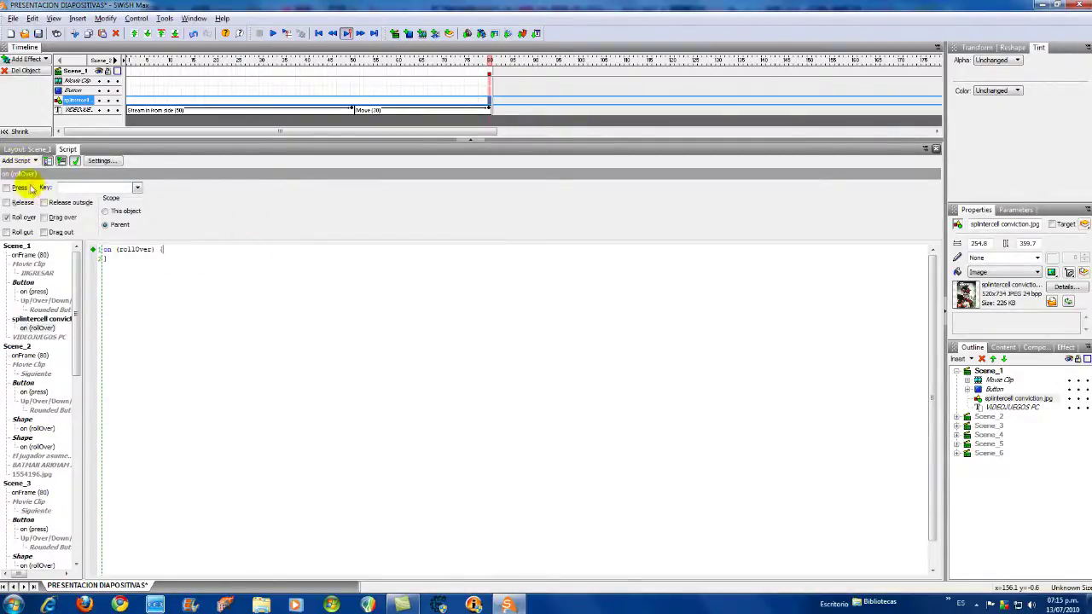
click(24, 161)
mouse_move(48, 283)
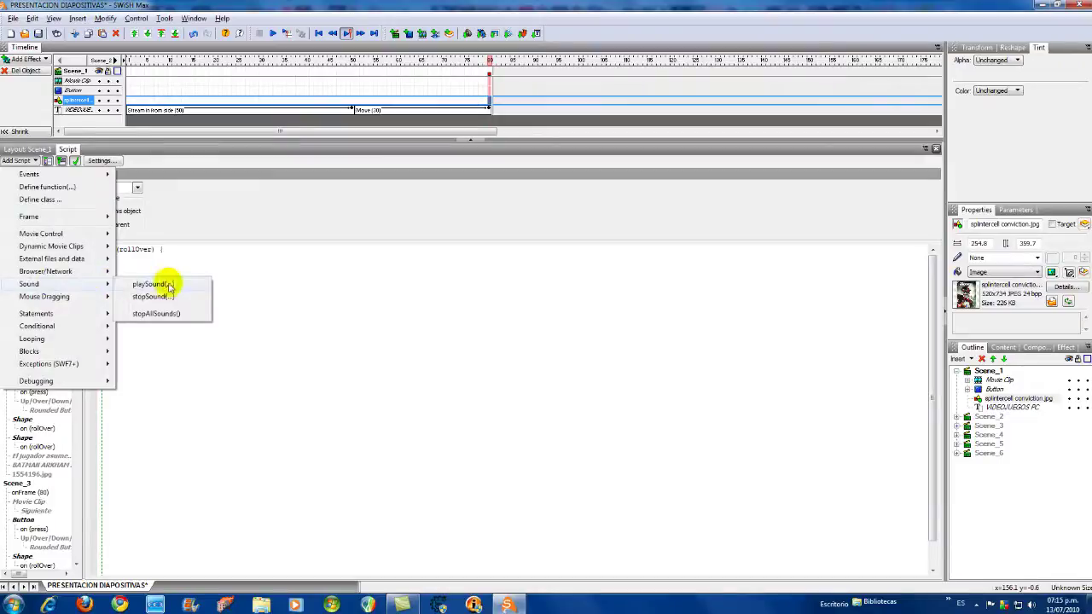
click(191, 289)
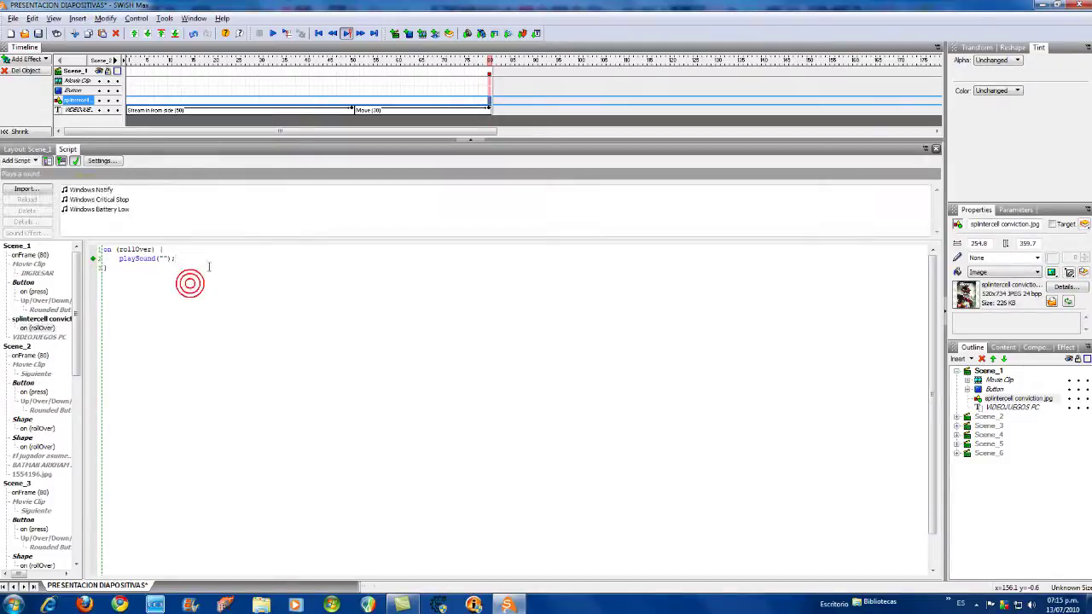
Import Windows Logoff Sound from the Raga folder and assign it to the cover's playSound action.
click(21, 189)
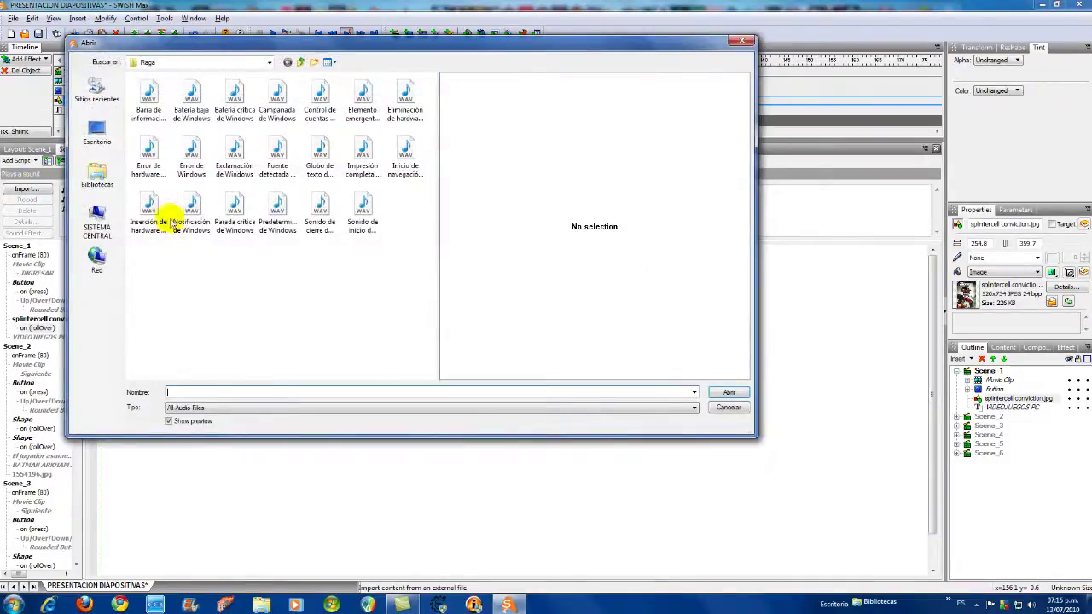
click(166, 218)
click(314, 218)
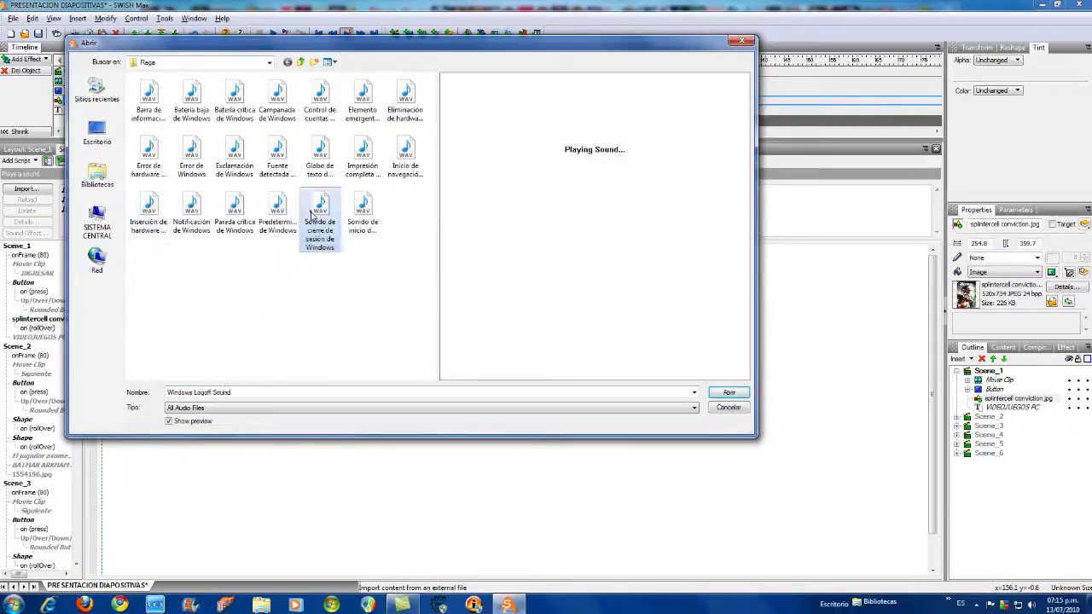
click(731, 393)
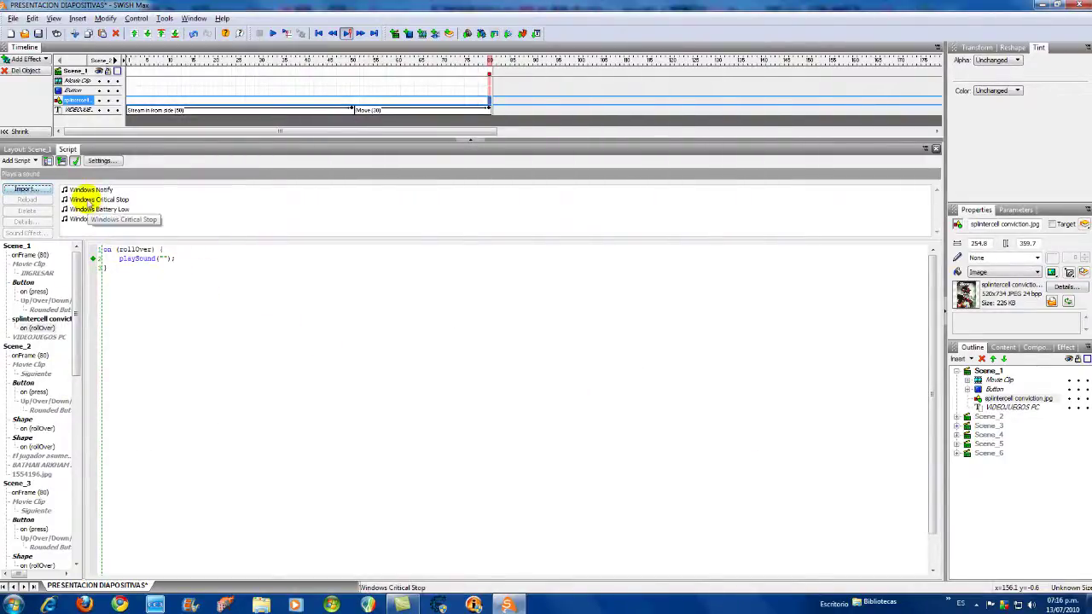
click(122, 220)
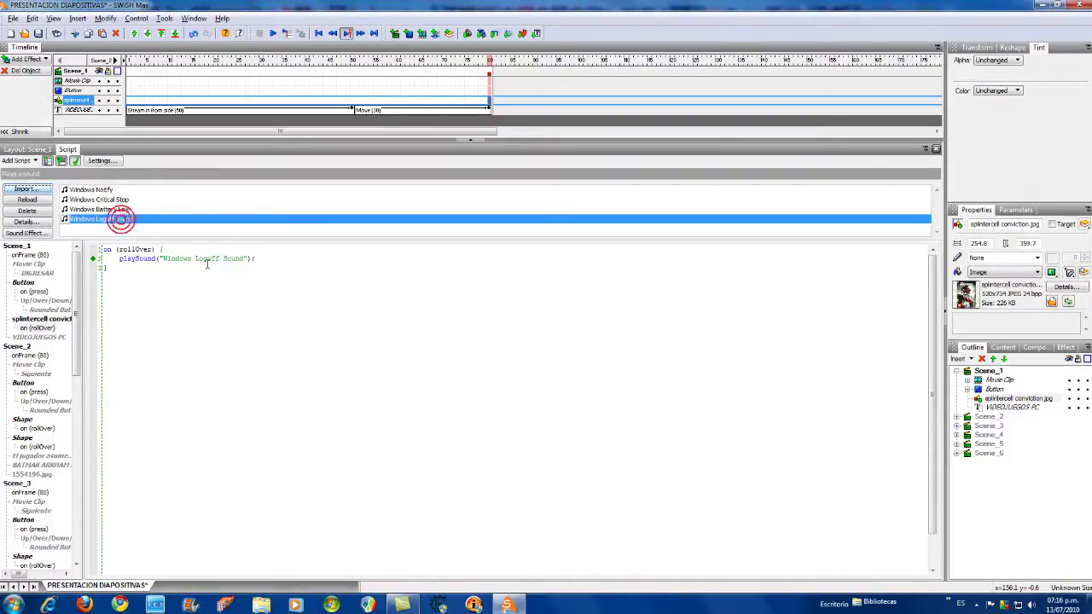
Return to the Scene_1 layout, deselect the cover and save the presentation.
click(22, 149)
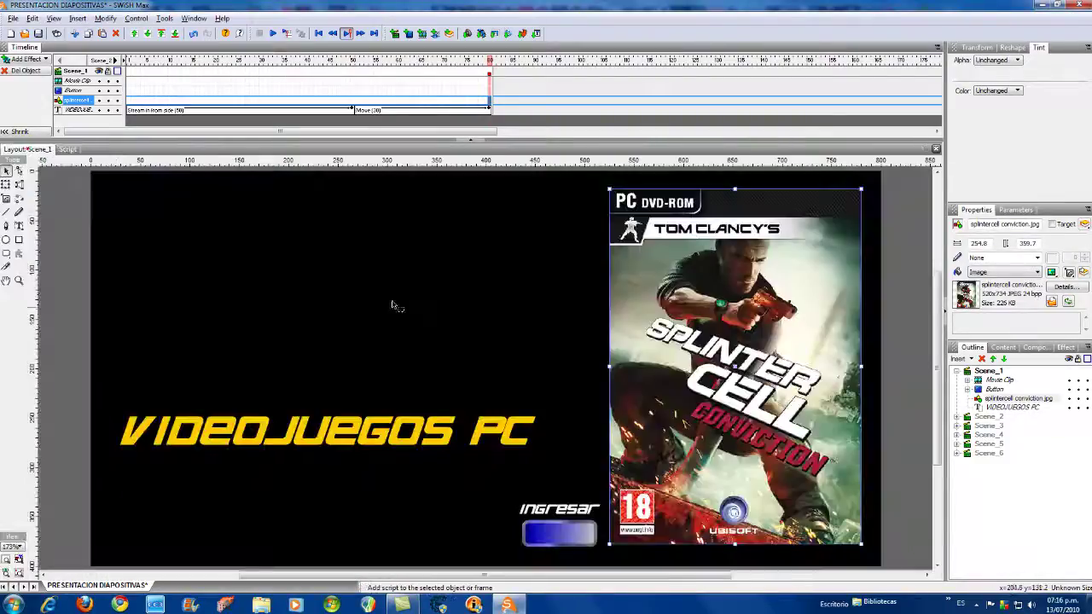
click(182, 286)
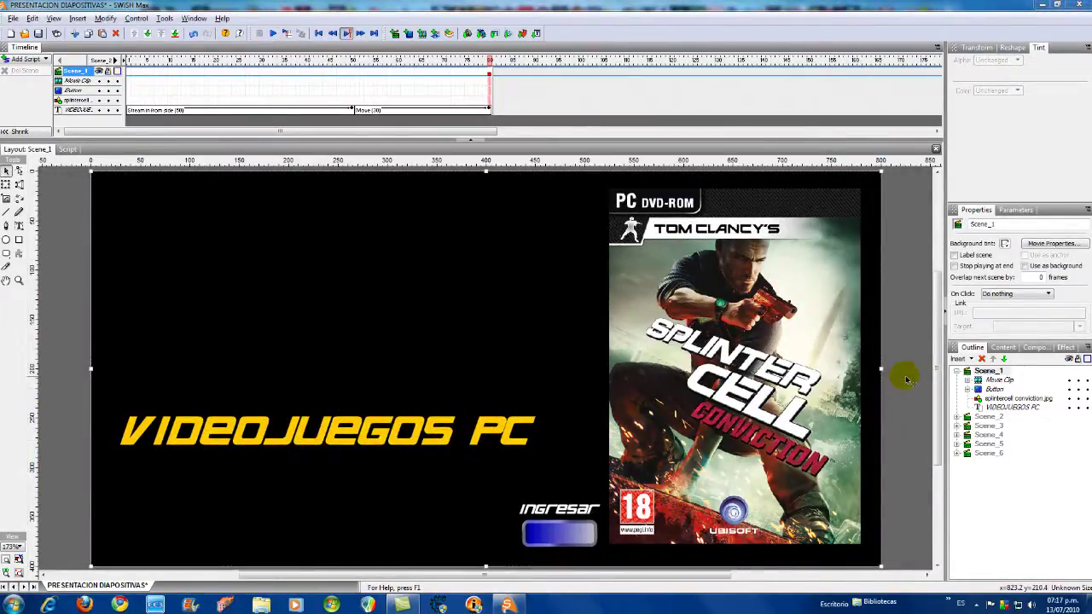
click(37, 35)
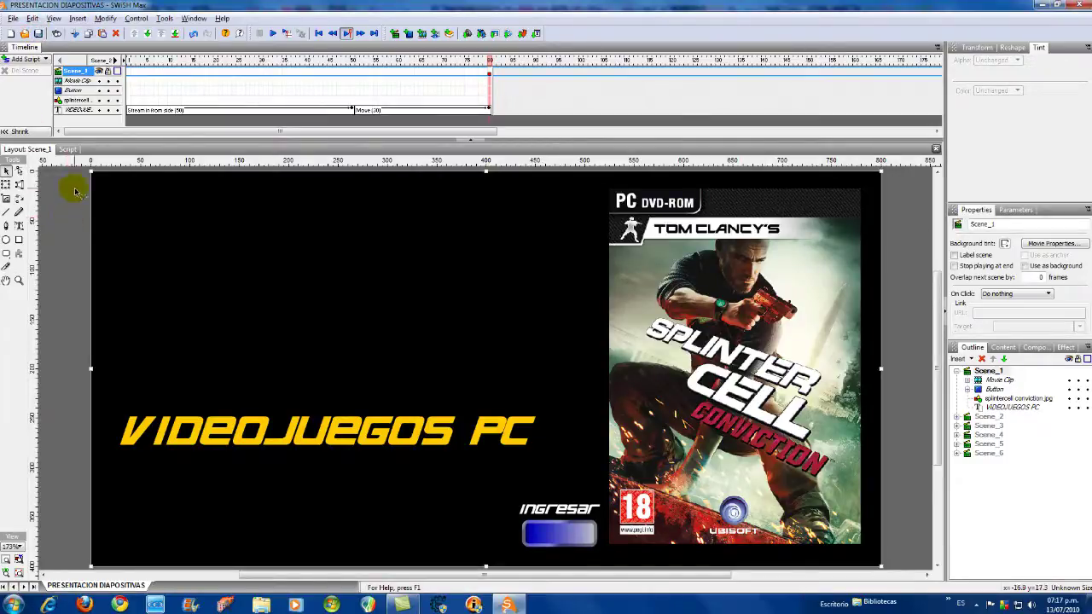
Export the movie as an Adobe Flash SWF named PRESENTACION DIAPOSITIVAS into the SWISH folder on drive K:.
click(14, 19)
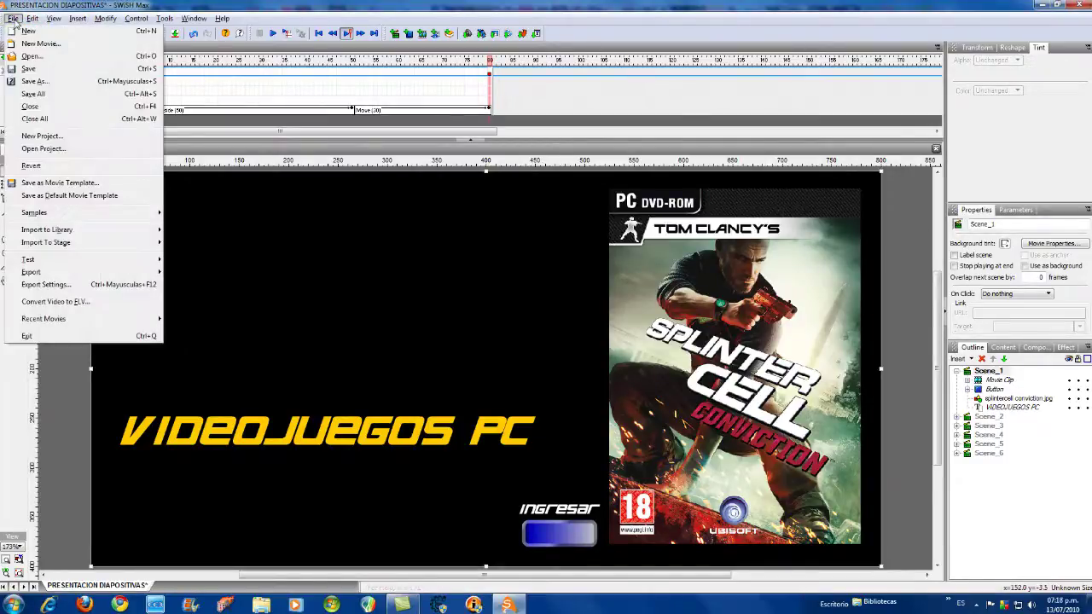
click(77, 271)
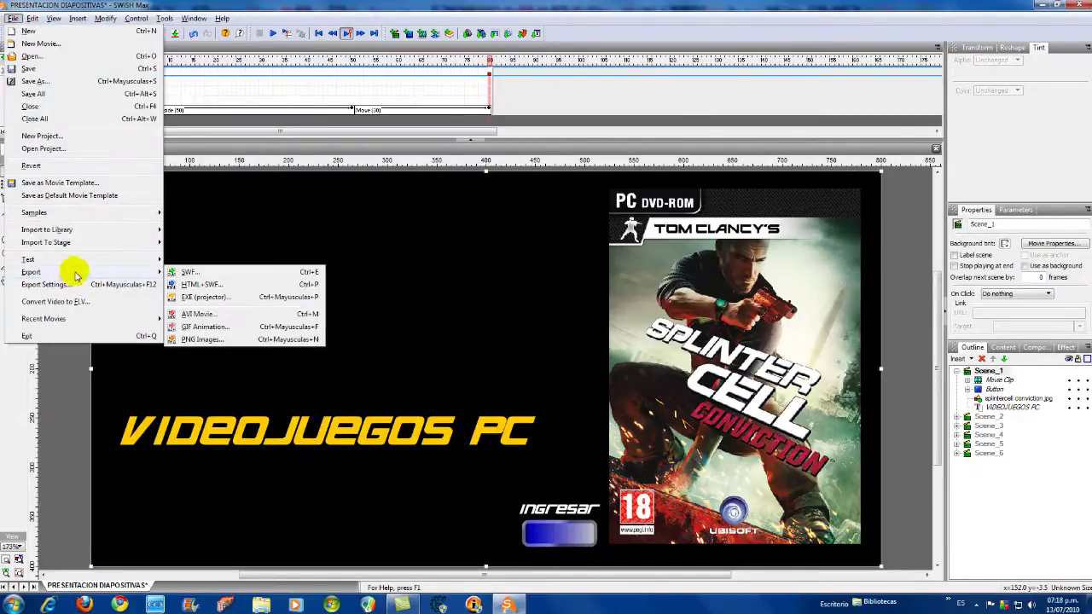
click(197, 272)
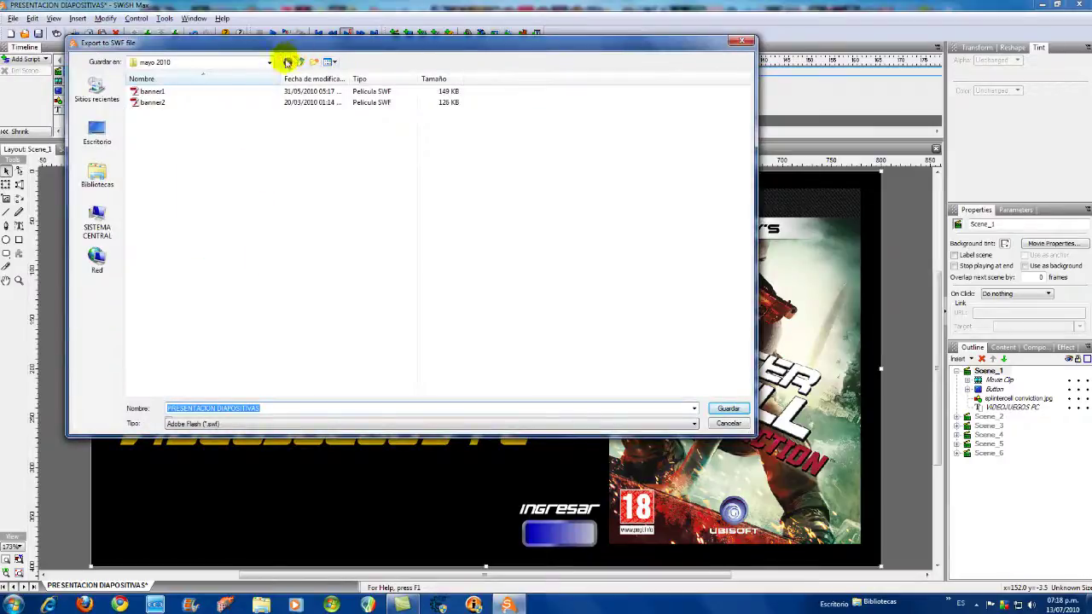
click(269, 63)
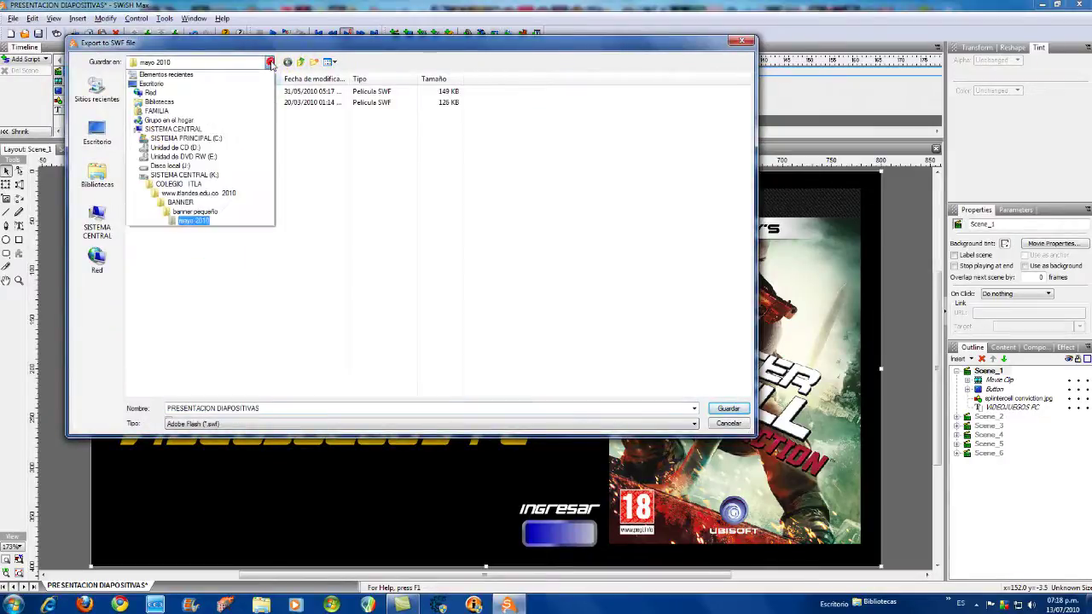
click(229, 174)
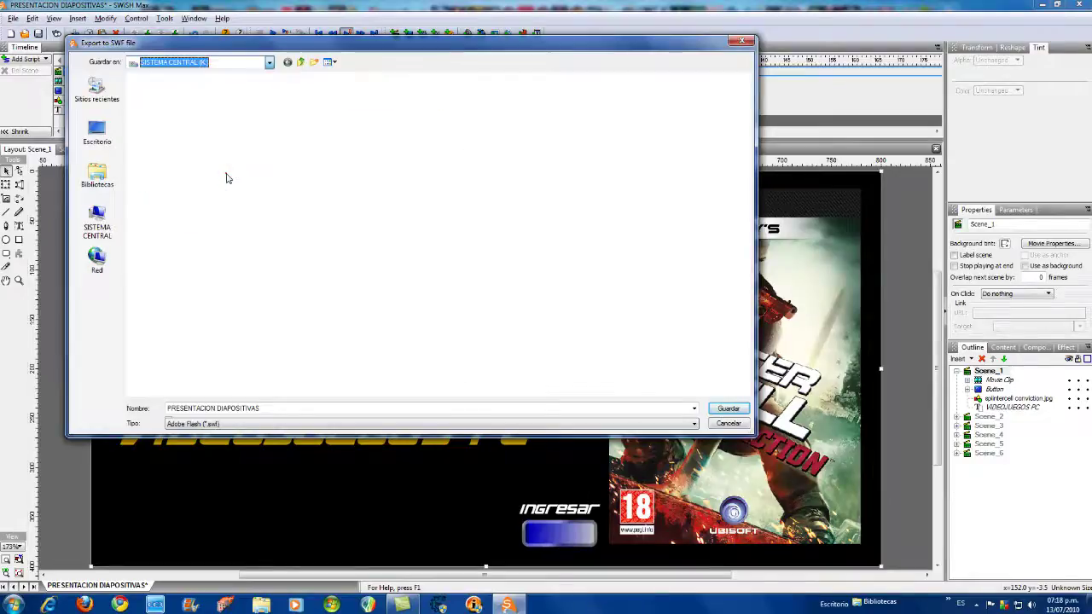
scroll(562, 275, down, 5)
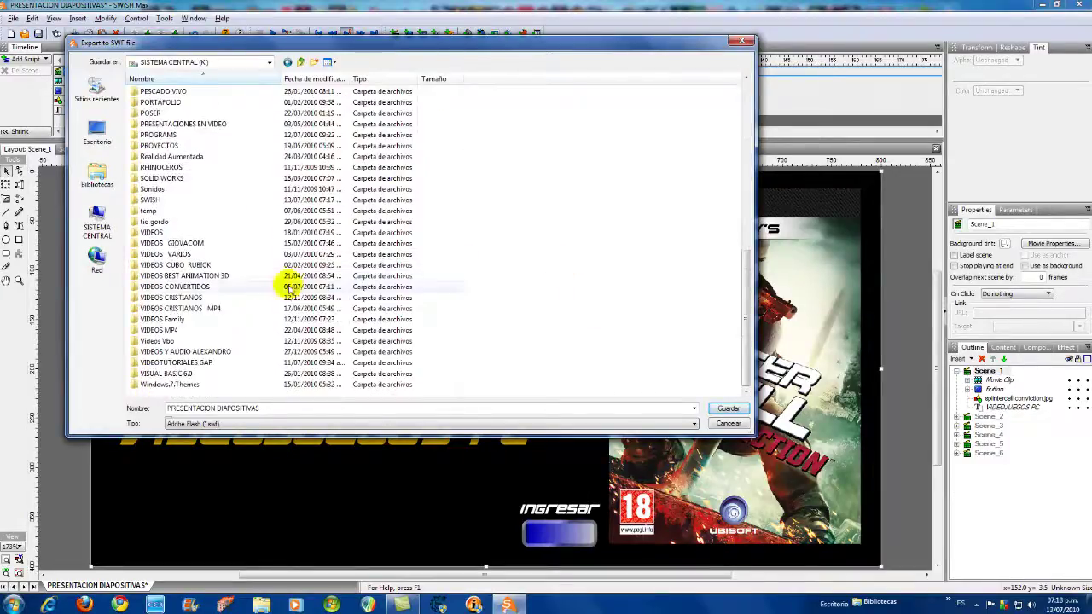
double_click(154, 205)
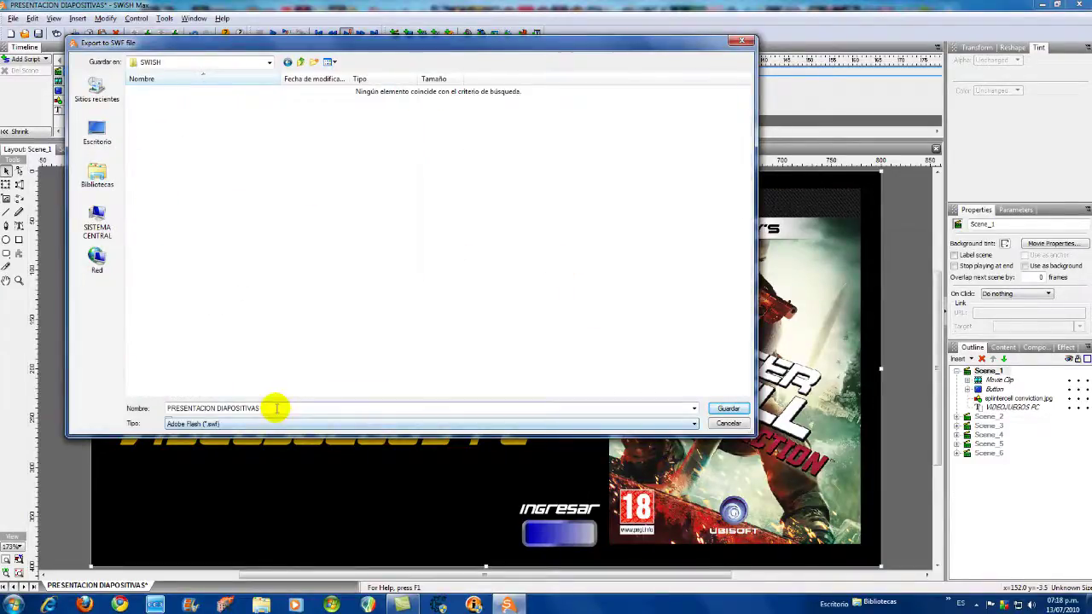
drag(183, 408, 277, 406)
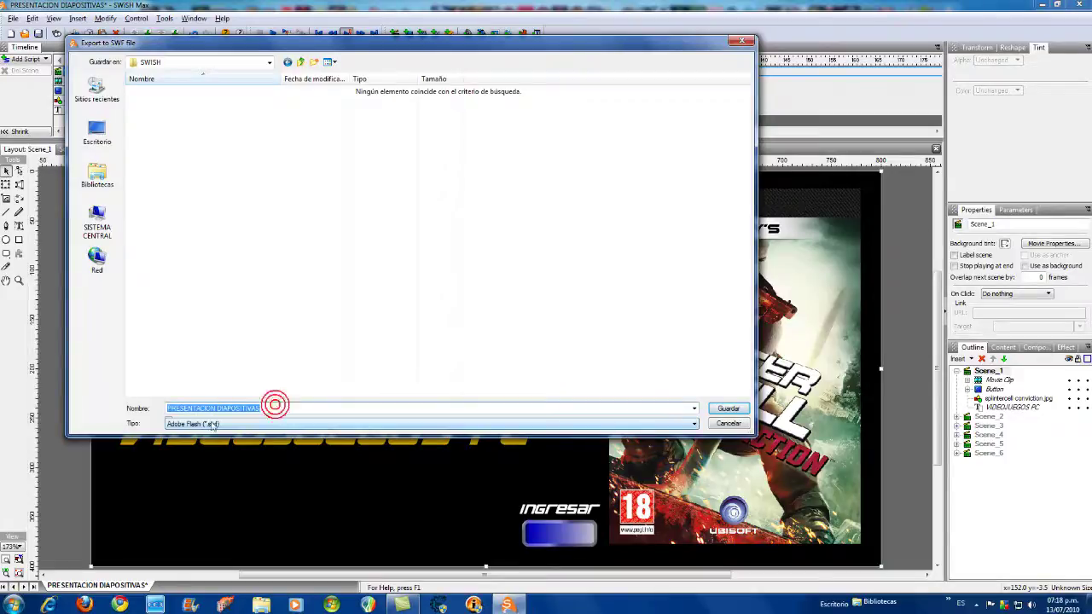
click(243, 423)
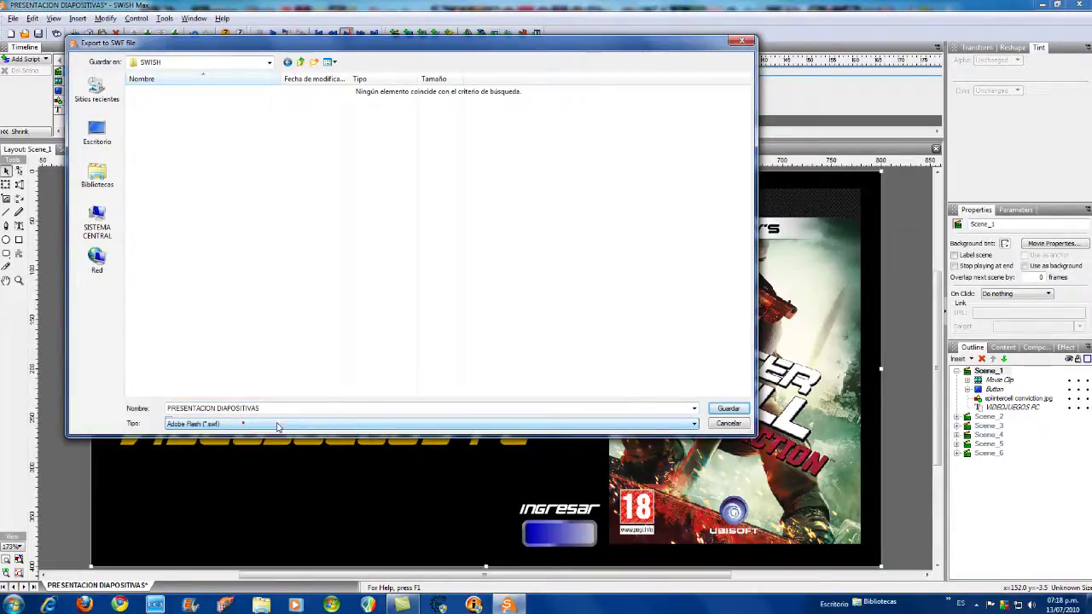
click(728, 409)
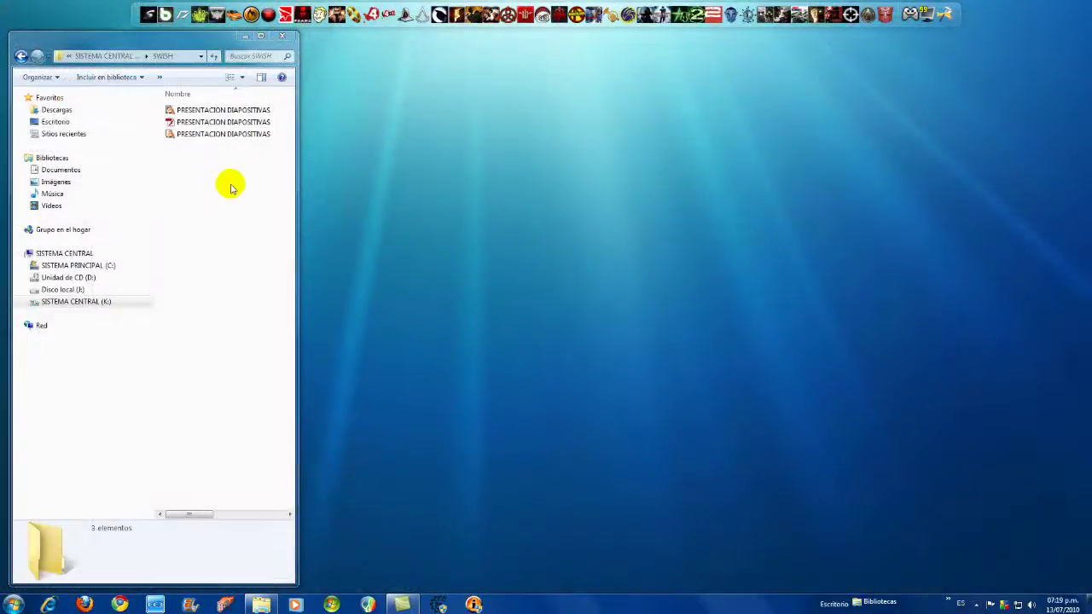
Open the exported PRESENTACION DIAPOSITIVAS SWF in Flash Player, enlarge its window beside the folder and enter the presentation from the title slide.
click(229, 184)
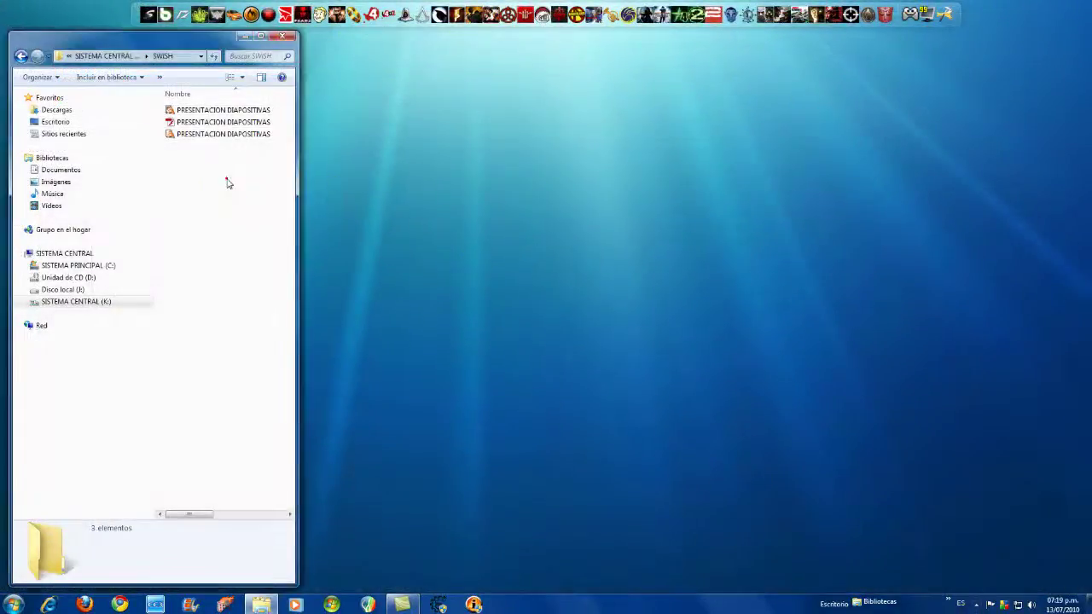
double_click(198, 124)
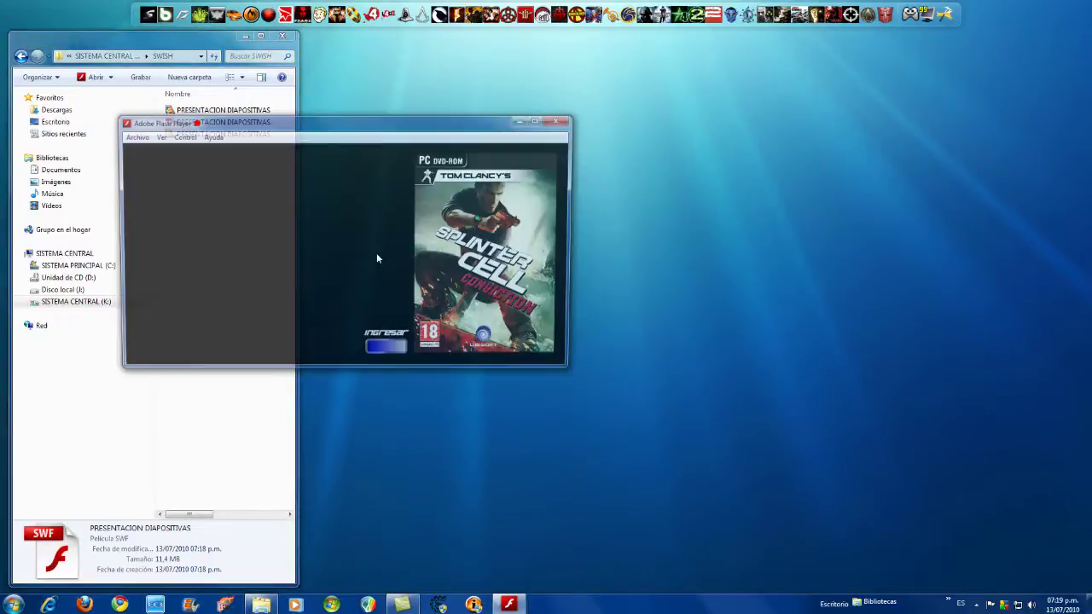
drag(364, 127, 601, 115)
drag(814, 361, 978, 443)
click(728, 416)
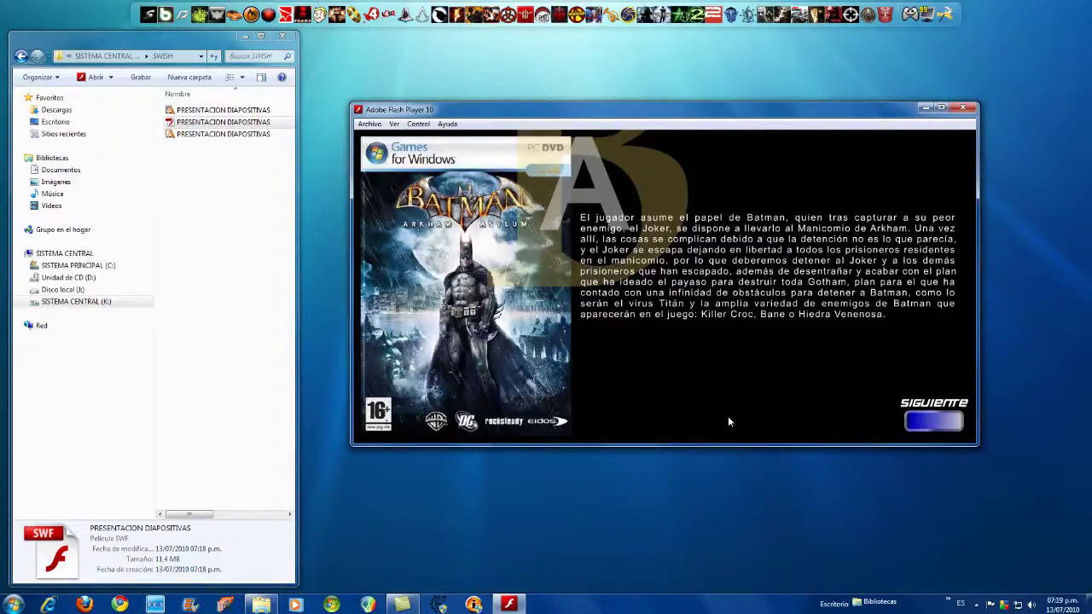
Advance from the Batman slide to Assassin's Creed II, view it maximized and restore the player window.
drag(555, 108, 559, 103)
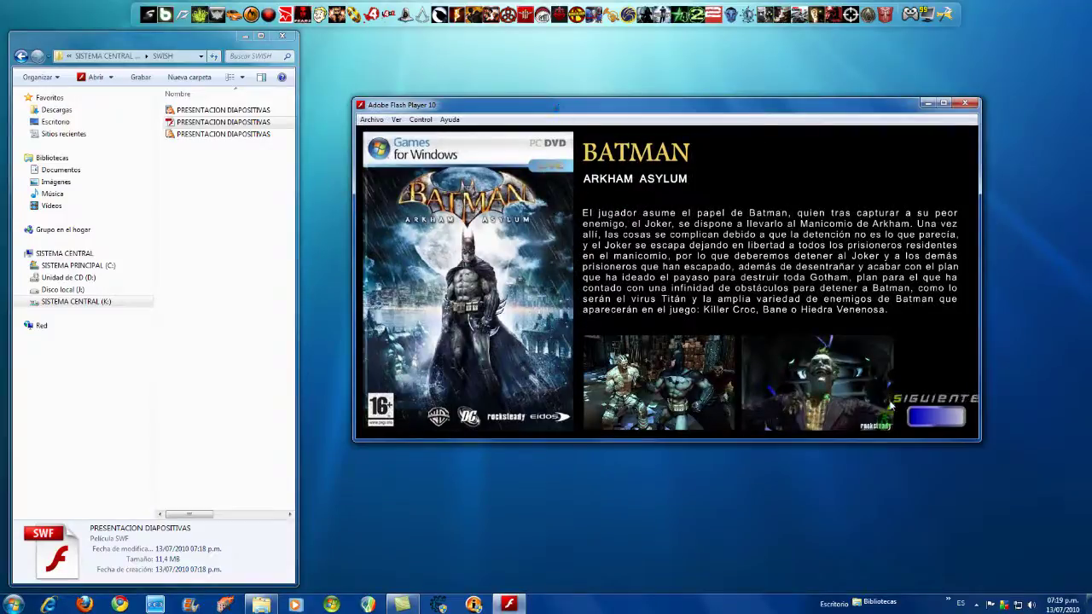
click(936, 416)
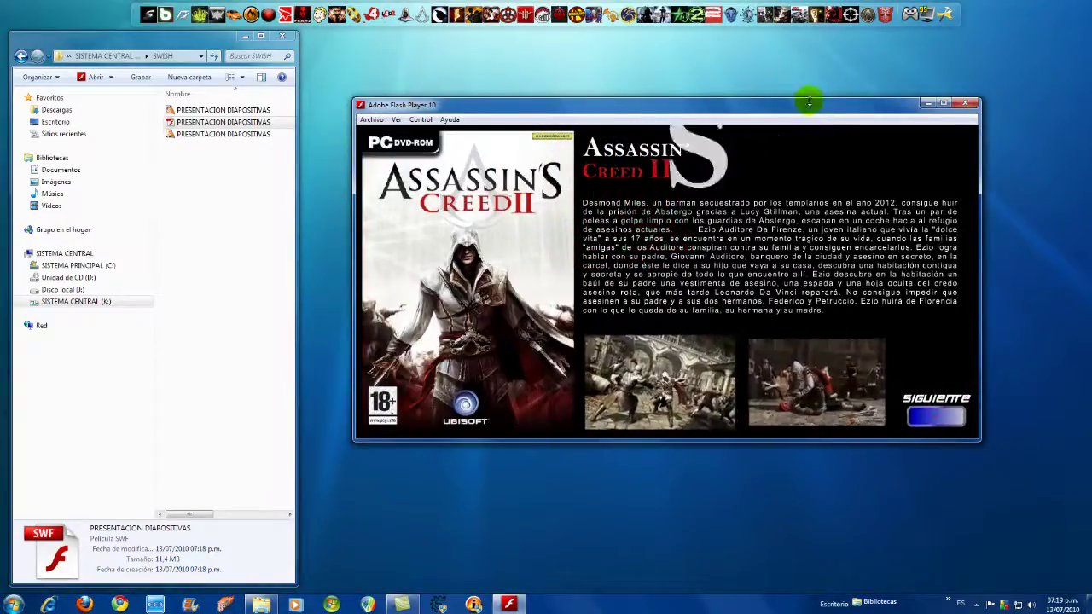
click(944, 103)
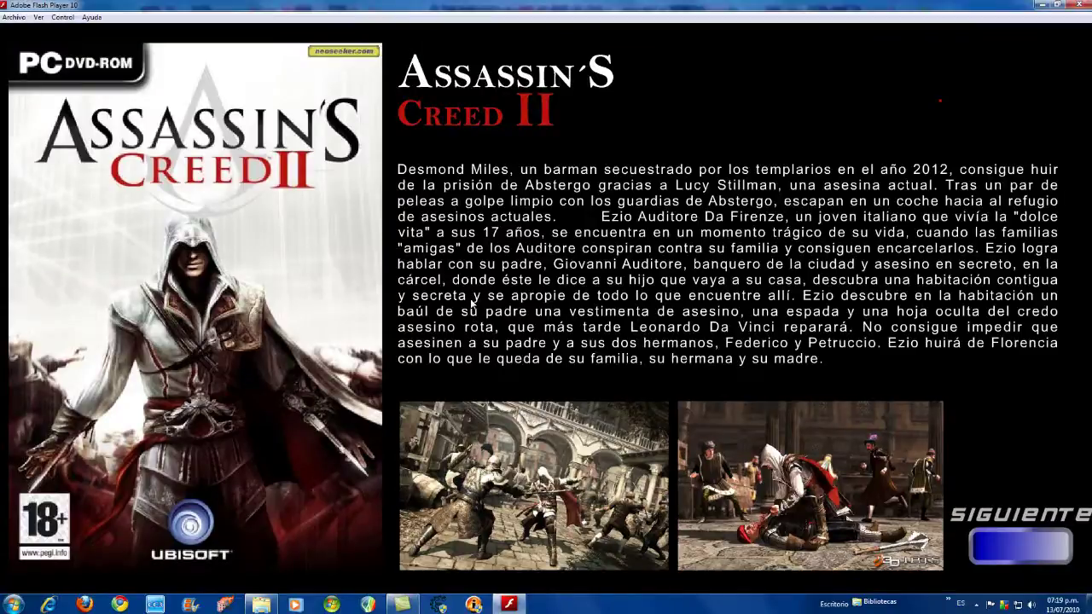
click(1058, 6)
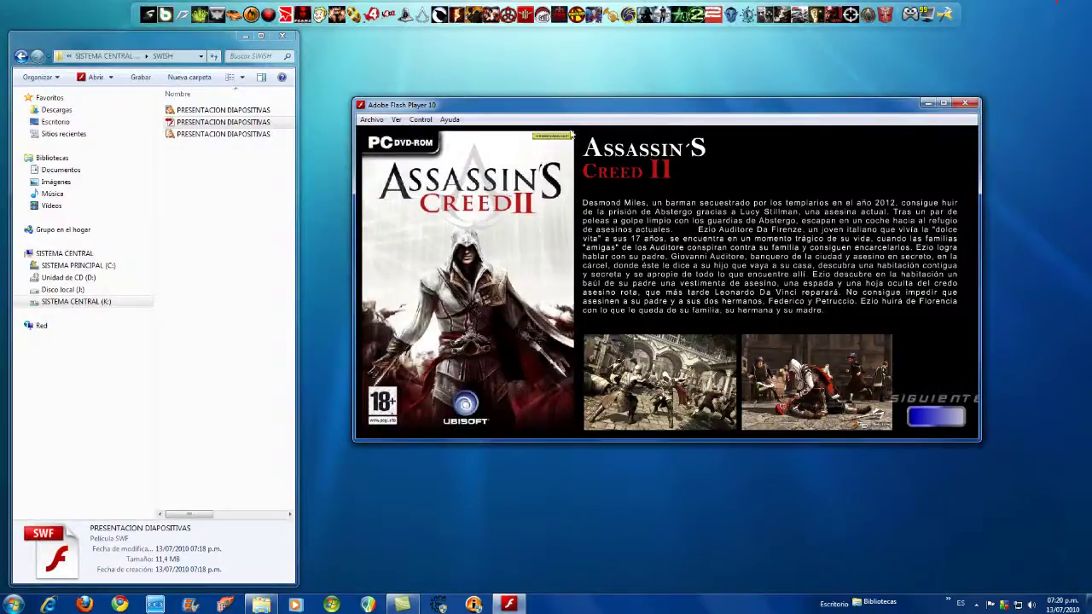
Play through the Blur, Prince of Persia and Just Cause 2 slides back to the title slide and close the player.
click(935, 420)
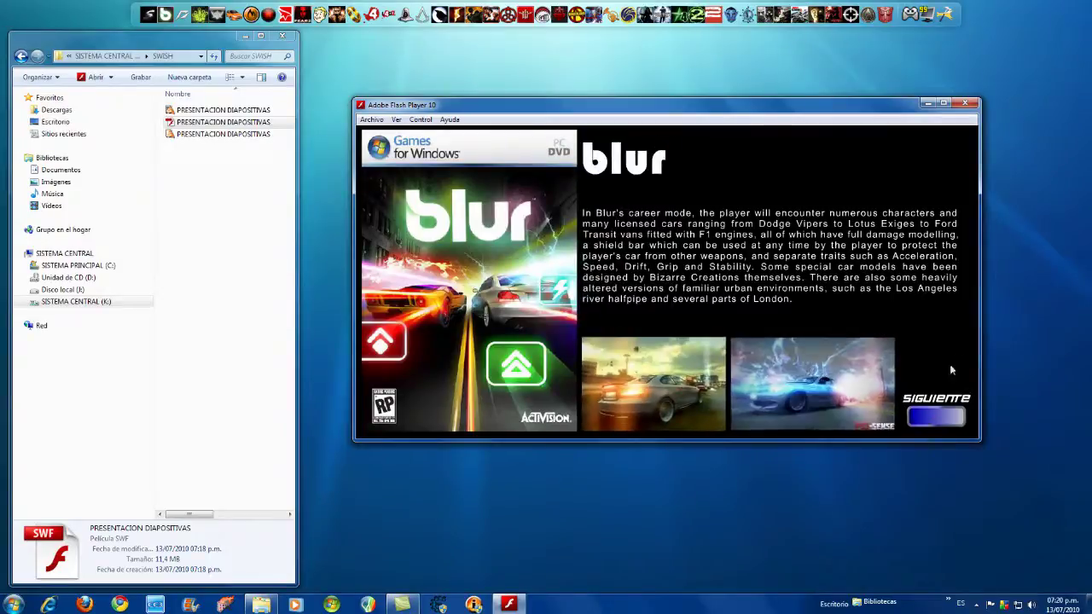
click(935, 416)
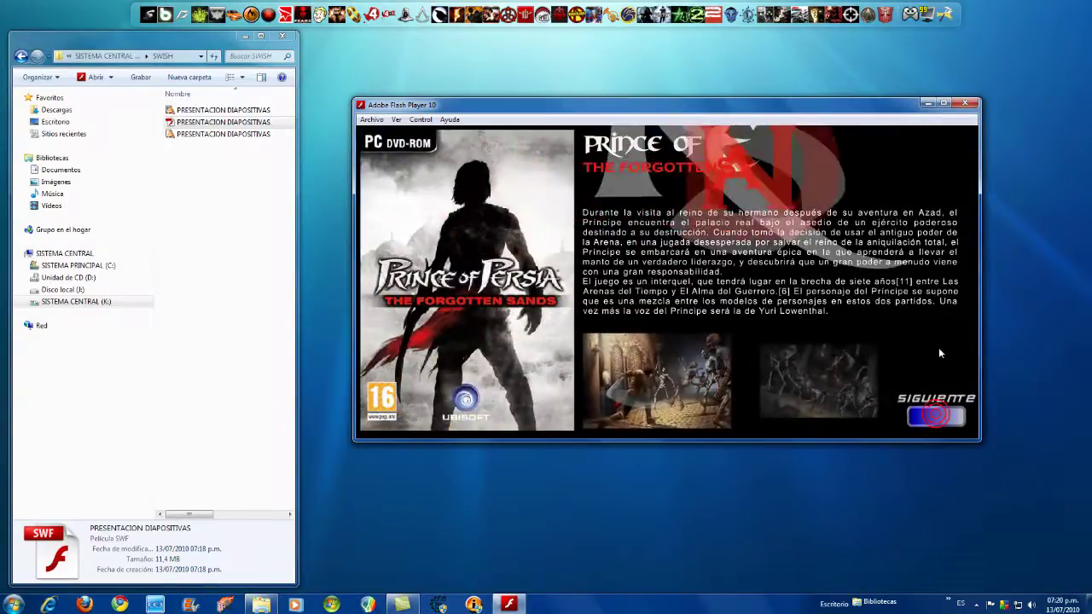
click(936, 417)
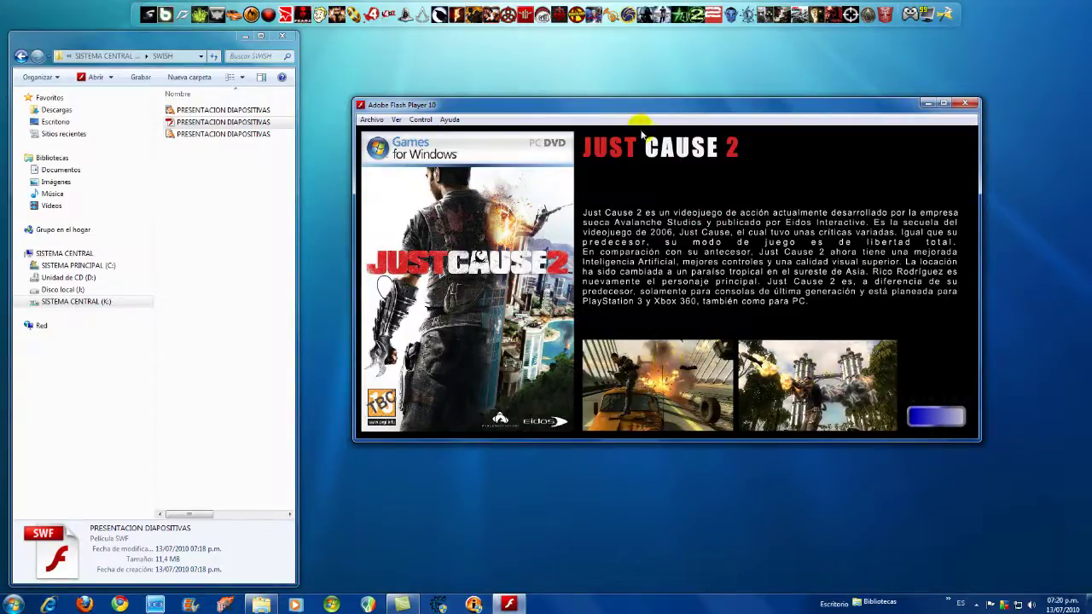
click(939, 420)
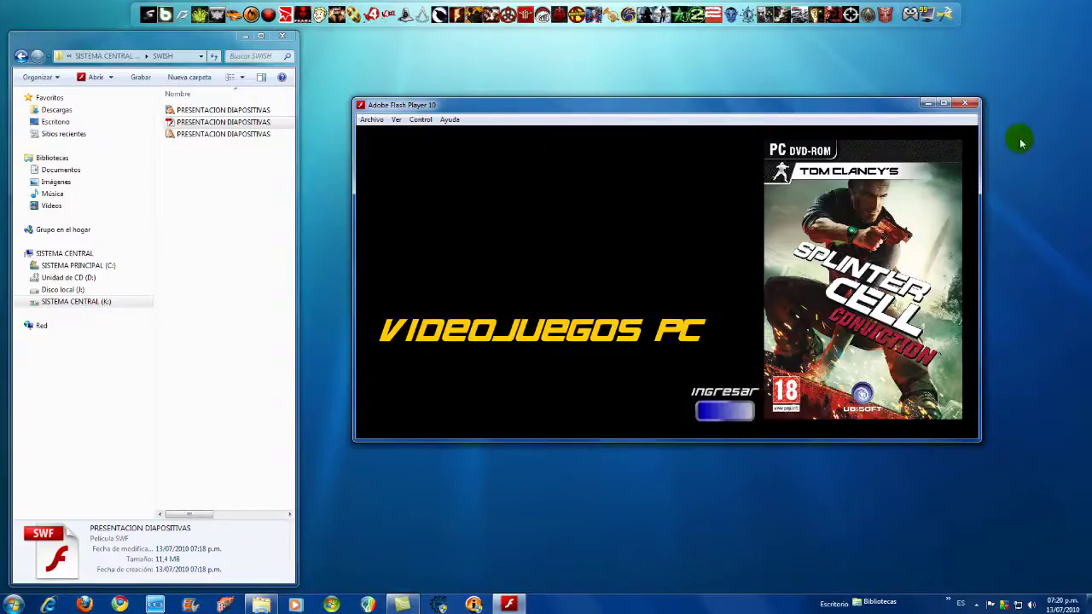
click(970, 105)
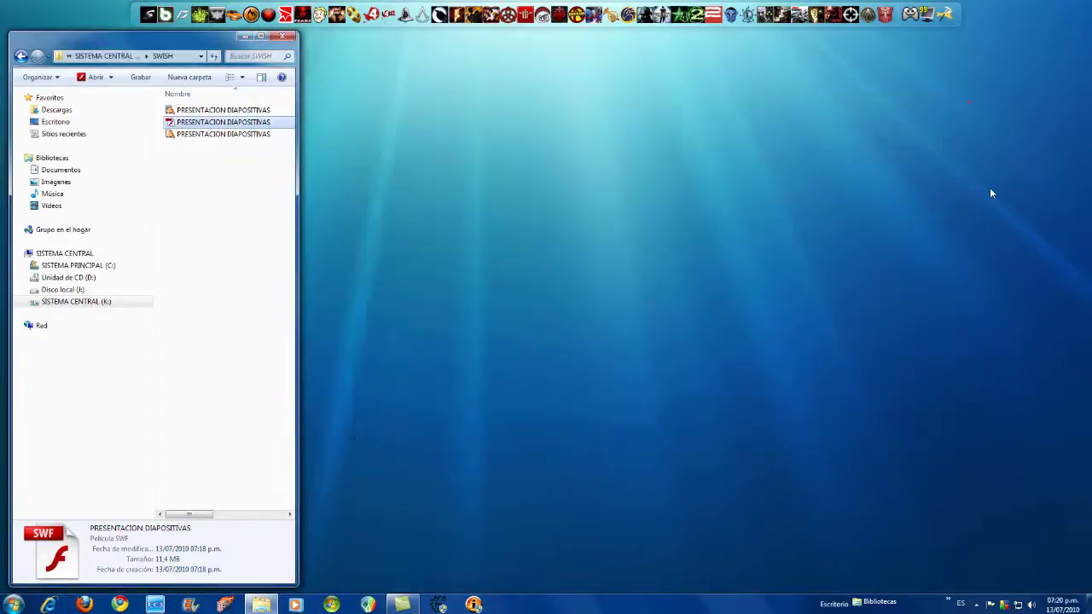